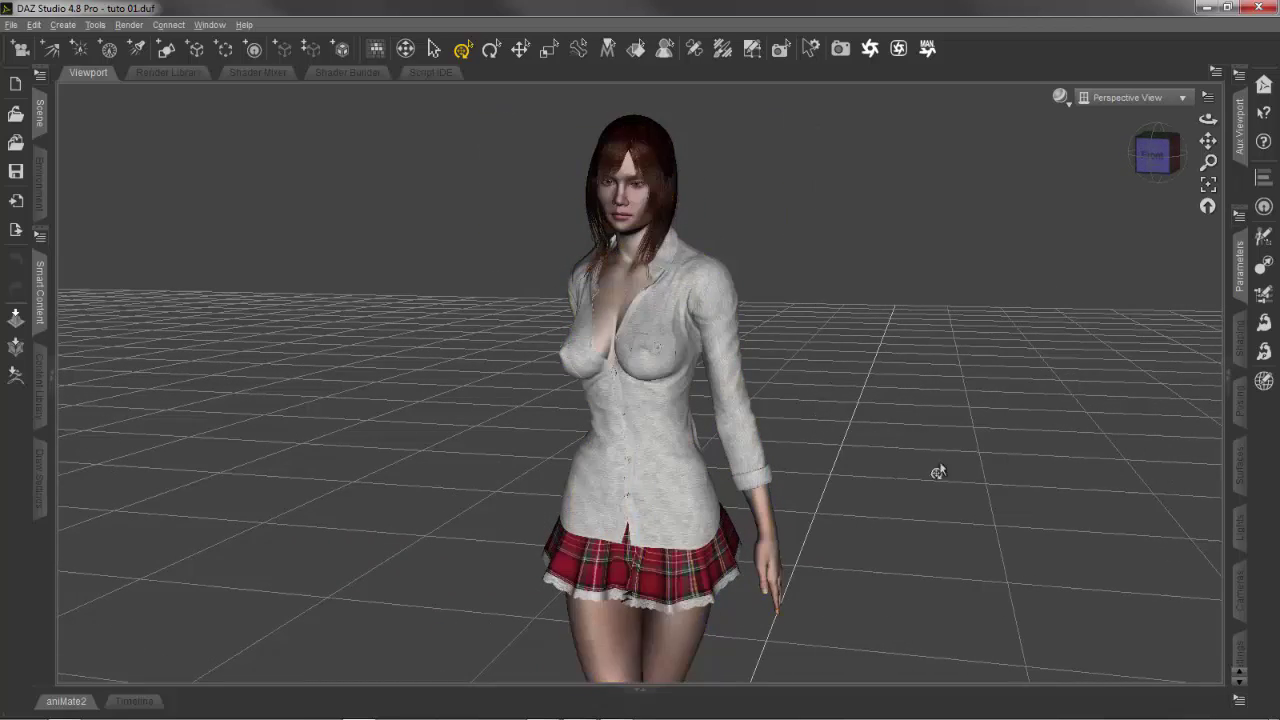
Select the Genesis figure for shaping and examine the morphs currently used on it
{"action": "left_click", "coordinate": [1239, 345]}
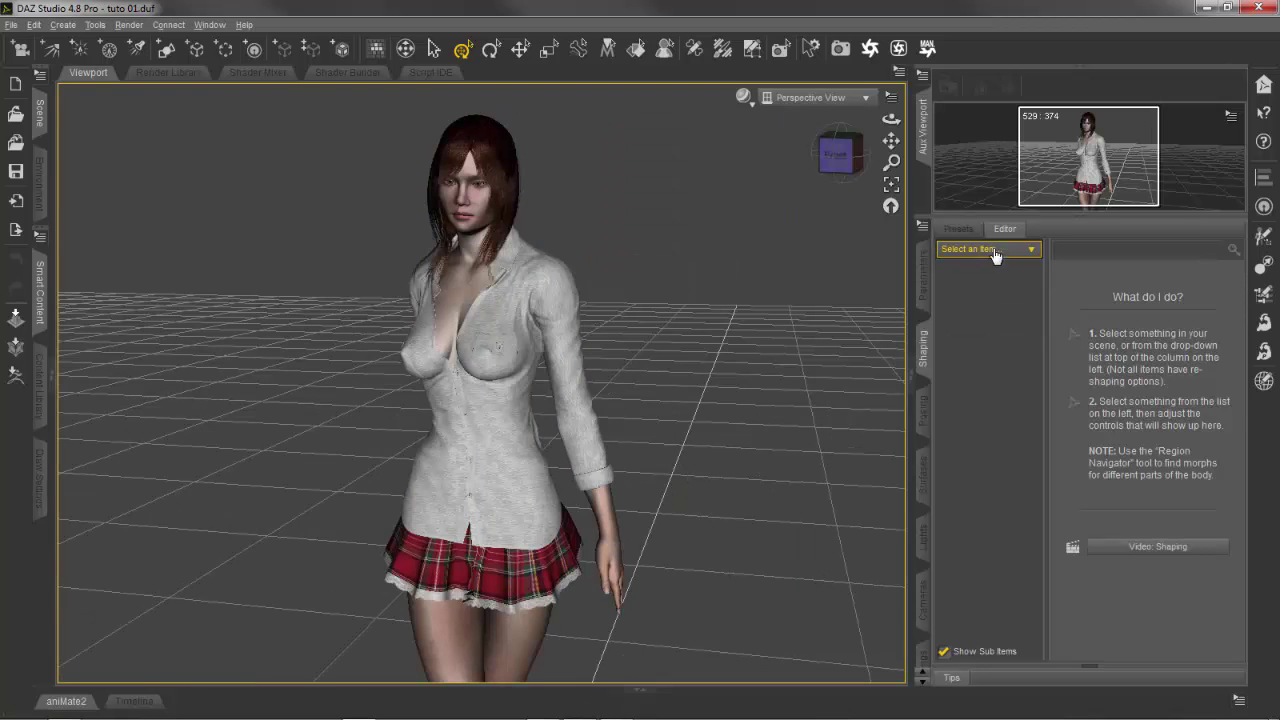
{"action": "left_click", "coordinate": [972, 250]}
{"action": "left_click", "coordinate": [975, 264]}
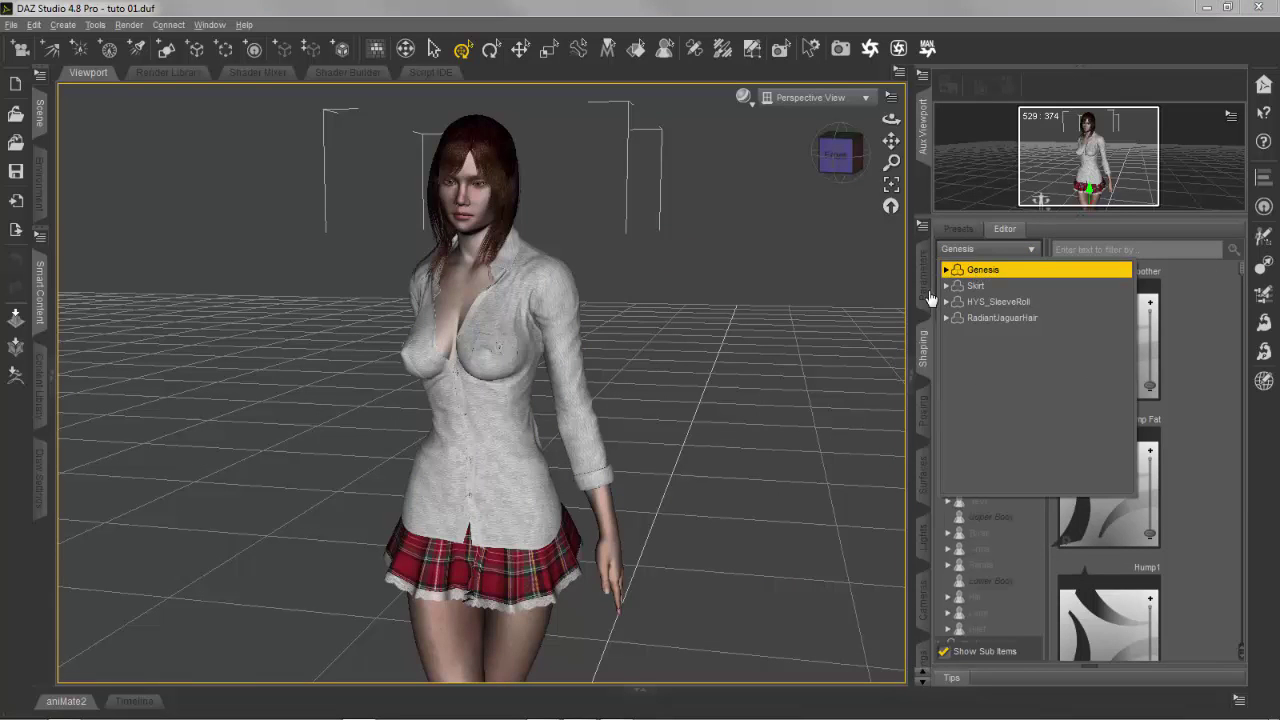
{"action": "left_click", "coordinate": [975, 302]}
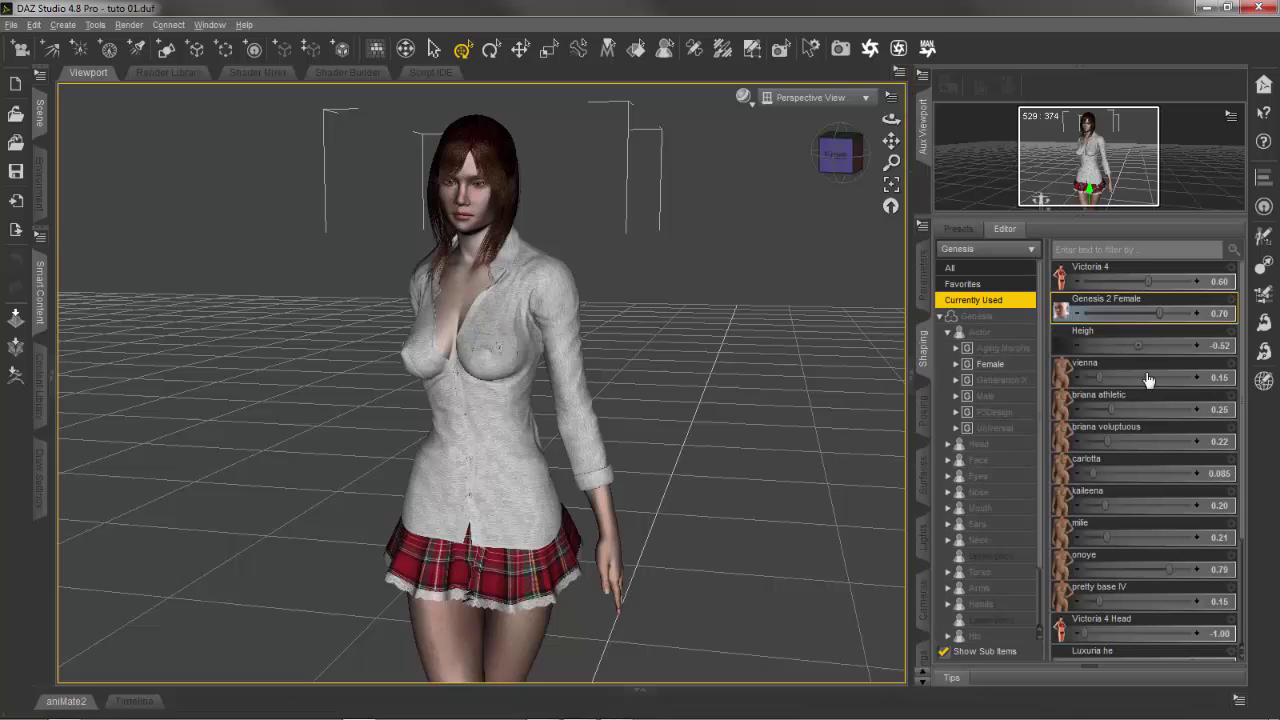
{"action": "scroll", "coordinate": [1108, 397], "scroll_direction": "down", "scroll_amount": 3}
{"action": "scroll", "coordinate": [1088, 440], "scroll_direction": "up", "scroll_amount": 3}
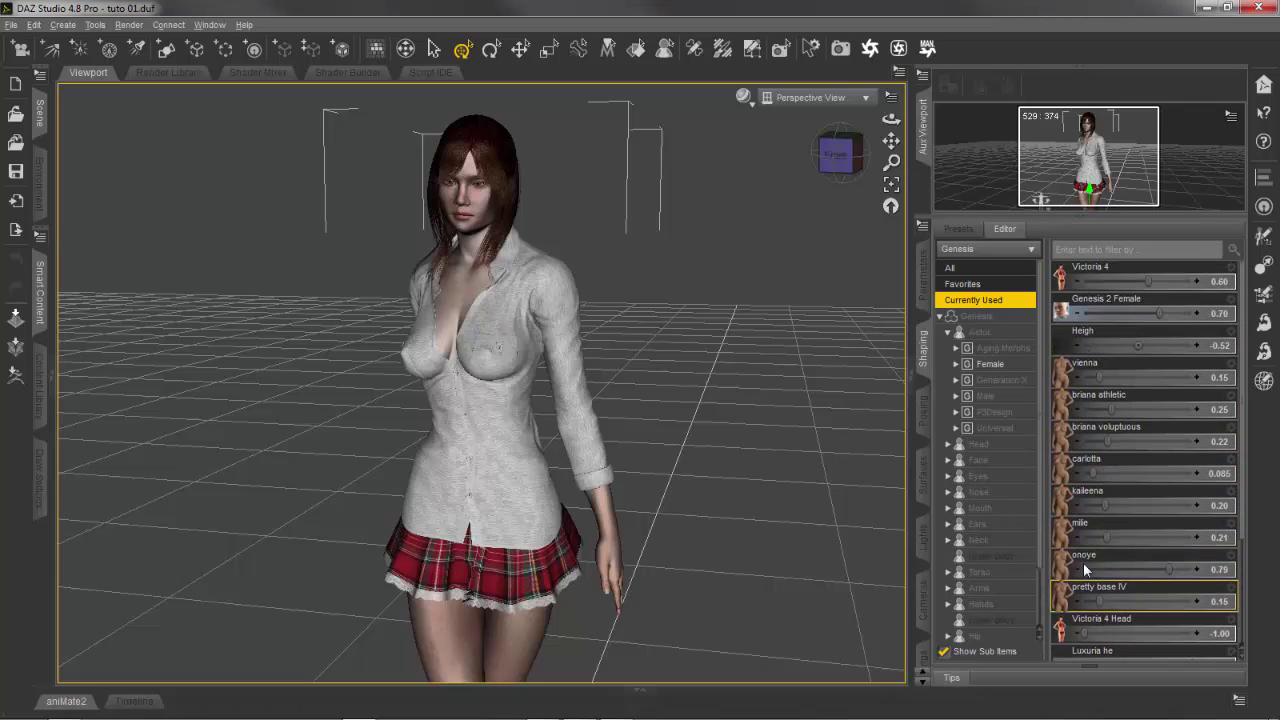
{"action": "scroll", "coordinate": [1097, 524], "scroll_direction": "down", "scroll_amount": 3}
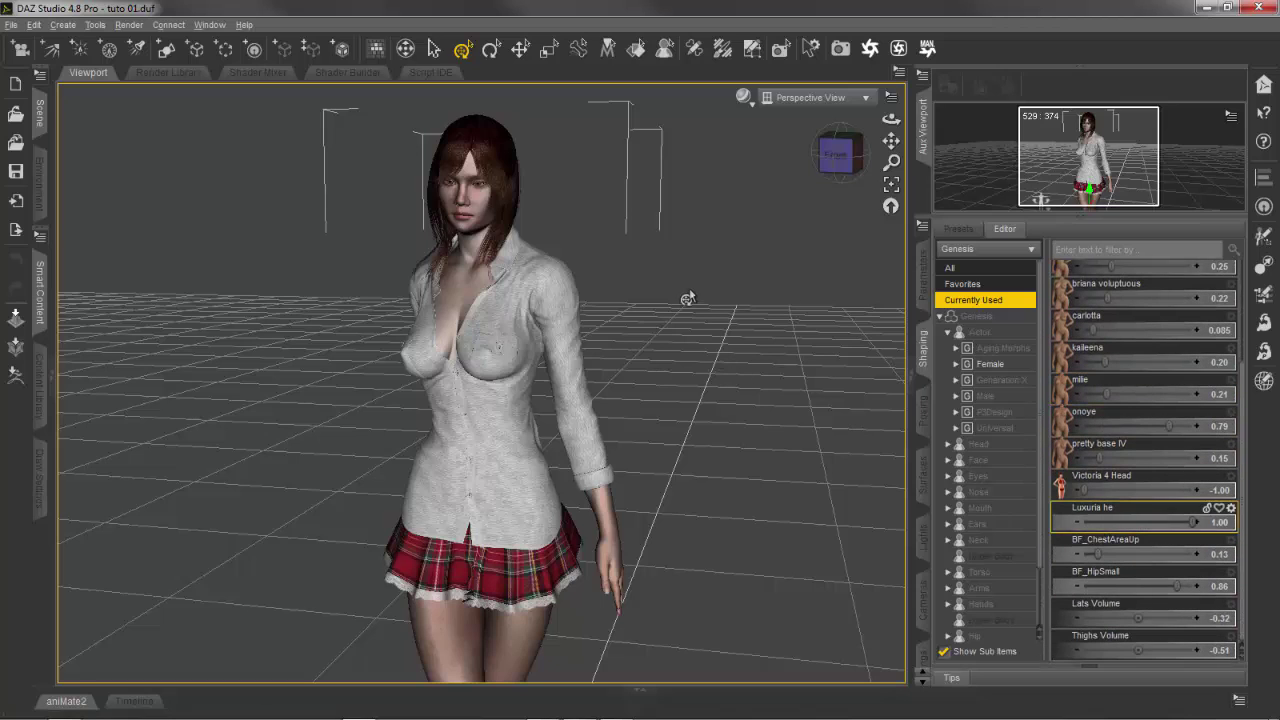
{"action": "middle_click_drag", "start_coordinate": [688, 298], "coordinate": [666, 223]}
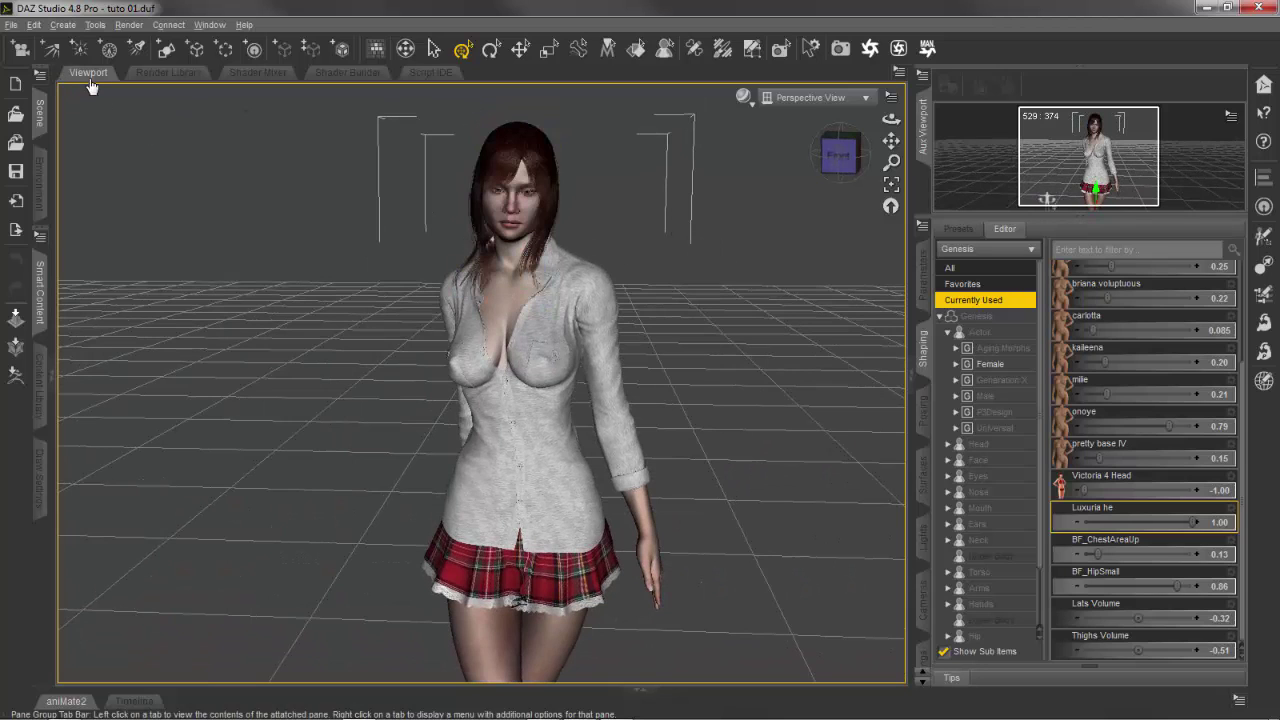
Start saving a character preset and create a folder named Genesis inside Presets > Characters
{"action": "left_click", "coordinate": [6, 28]}
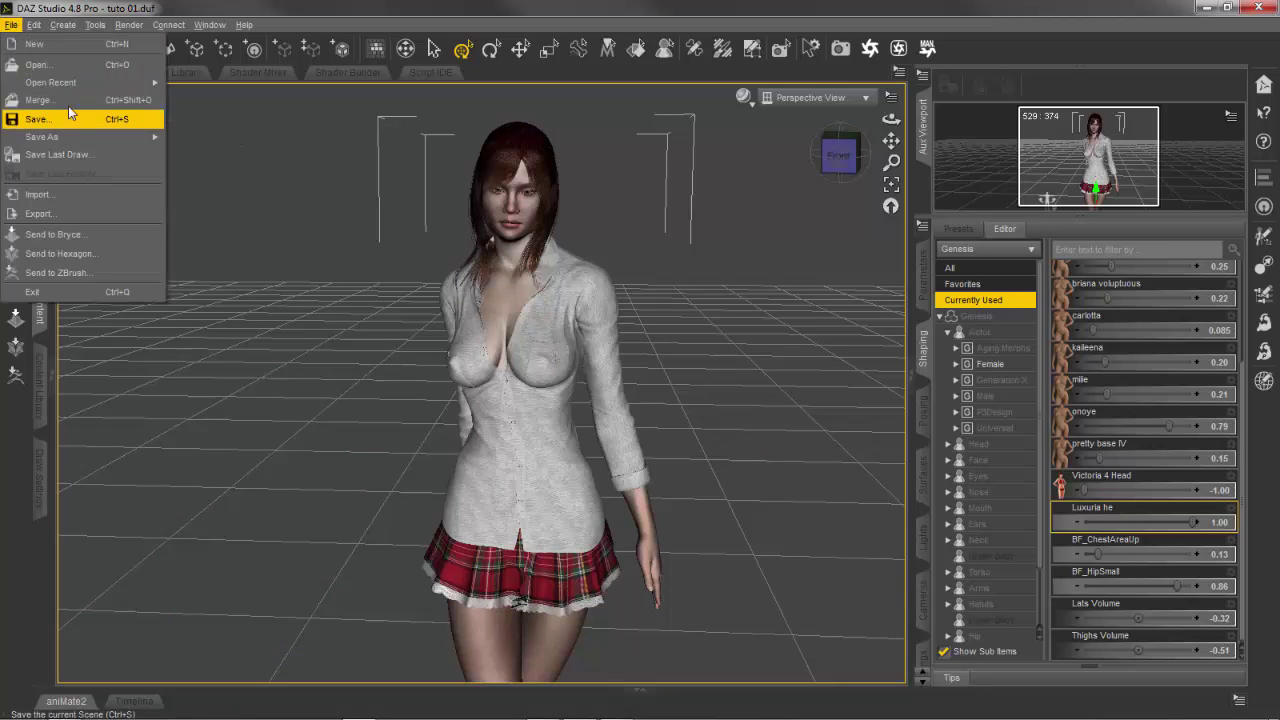
{"action": "mouse_move", "coordinate": [82, 136]}
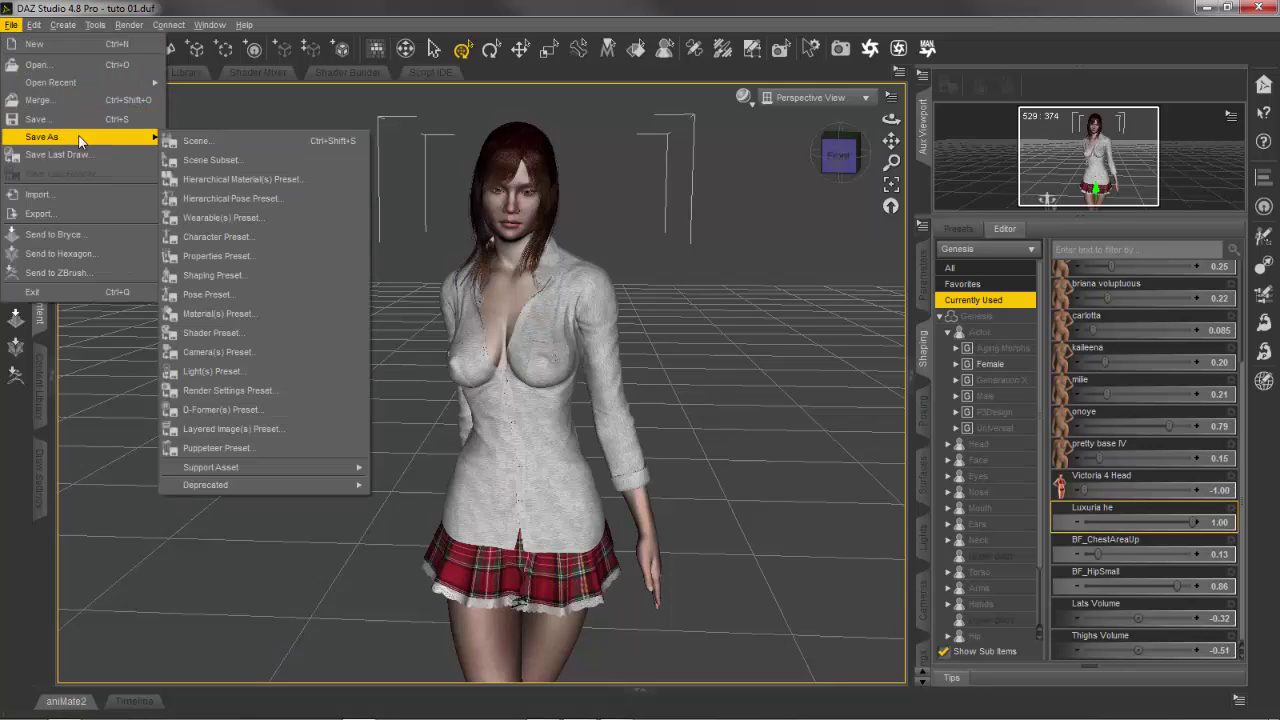
{"action": "left_click", "coordinate": [229, 236]}
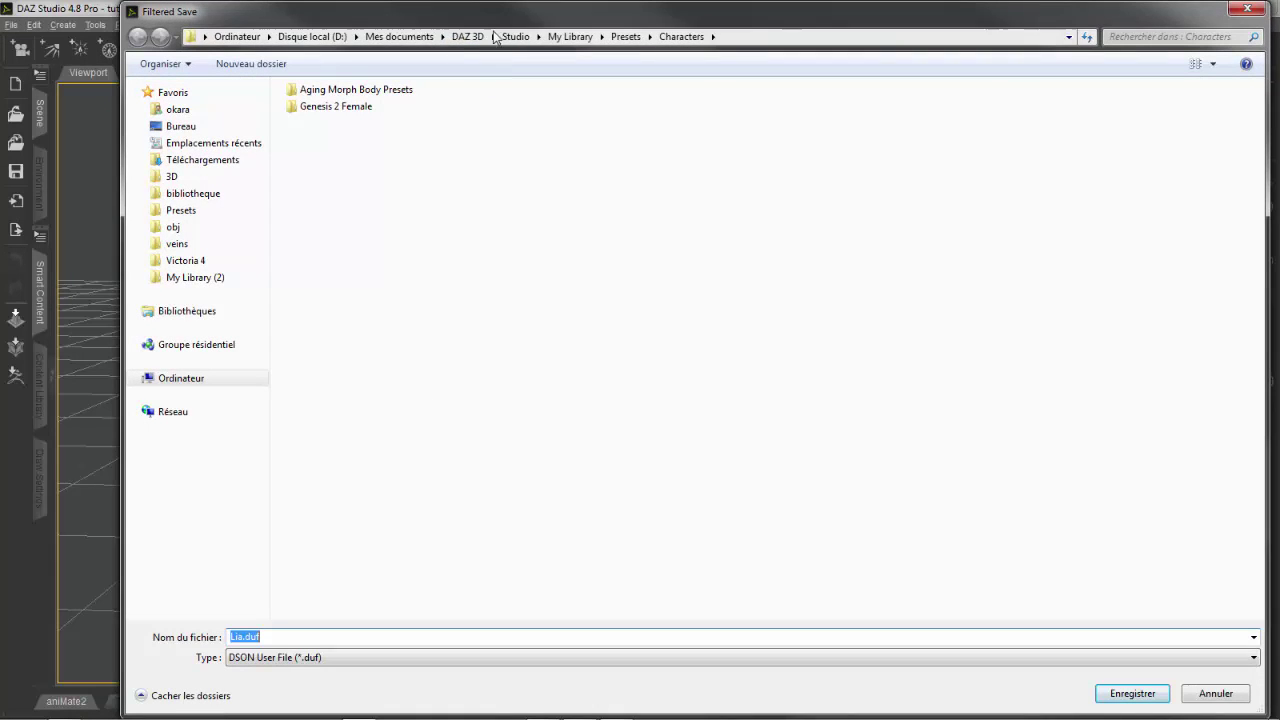
{"action": "mouse_move", "coordinate": [501, 9]}
{"action": "left_mouse_down"}
{"action": "mouse_move", "coordinate": [505, 331]}
{"action": "mouse_move", "coordinate": [501, 13]}
{"action": "left_mouse_up"}
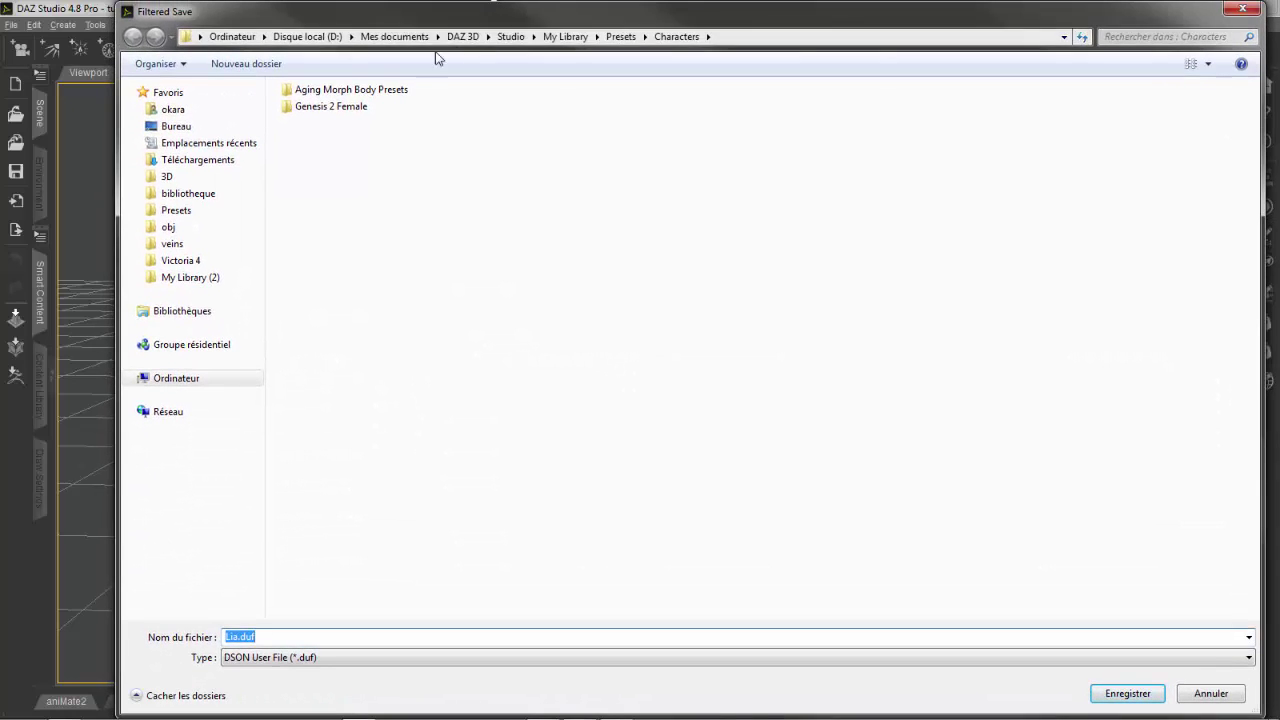
{"action": "left_click", "coordinate": [363, 229]}
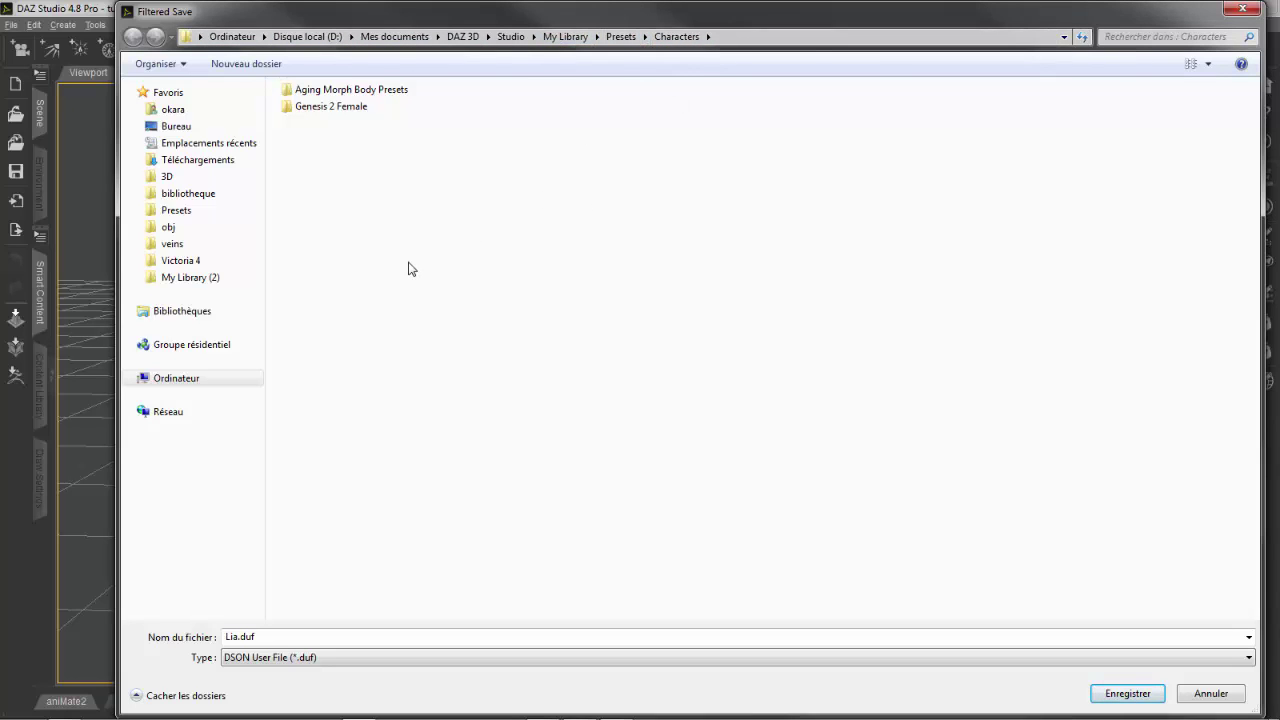
{"action": "key", "text": "ctrl+shift+n"}
{"action": "type", "text": "g"}
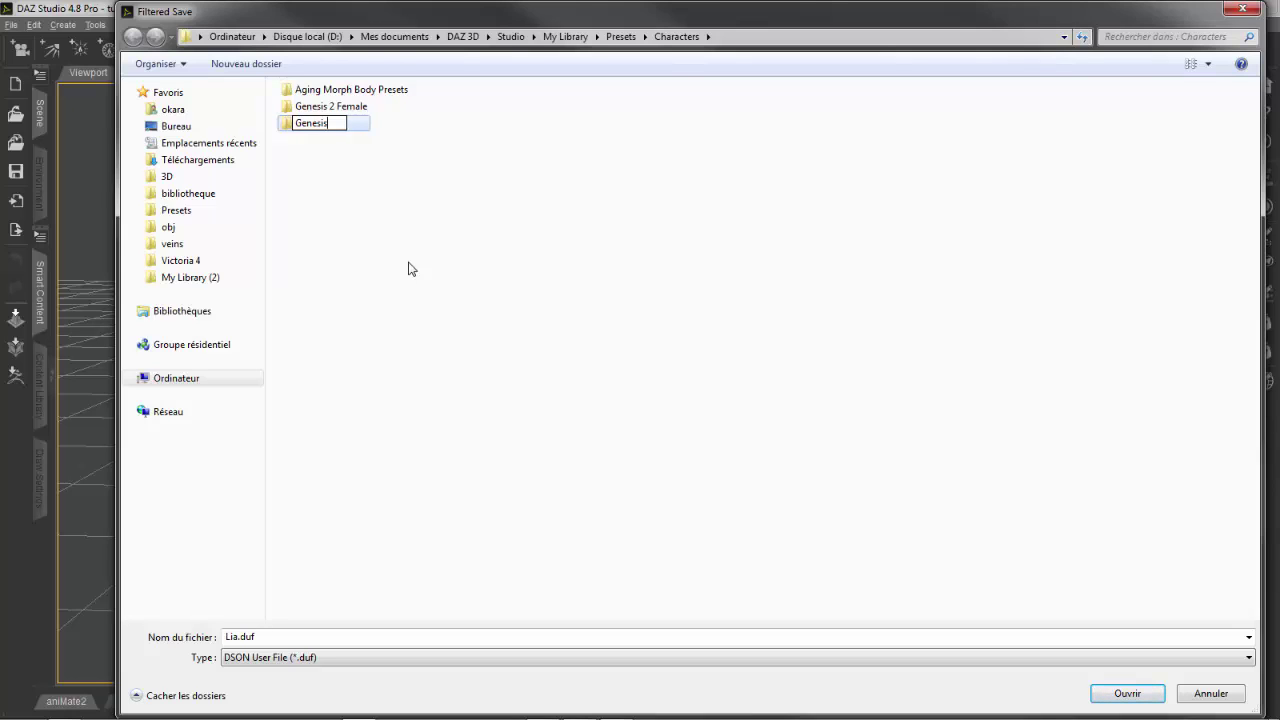
{"action": "key", "text": "Return"}
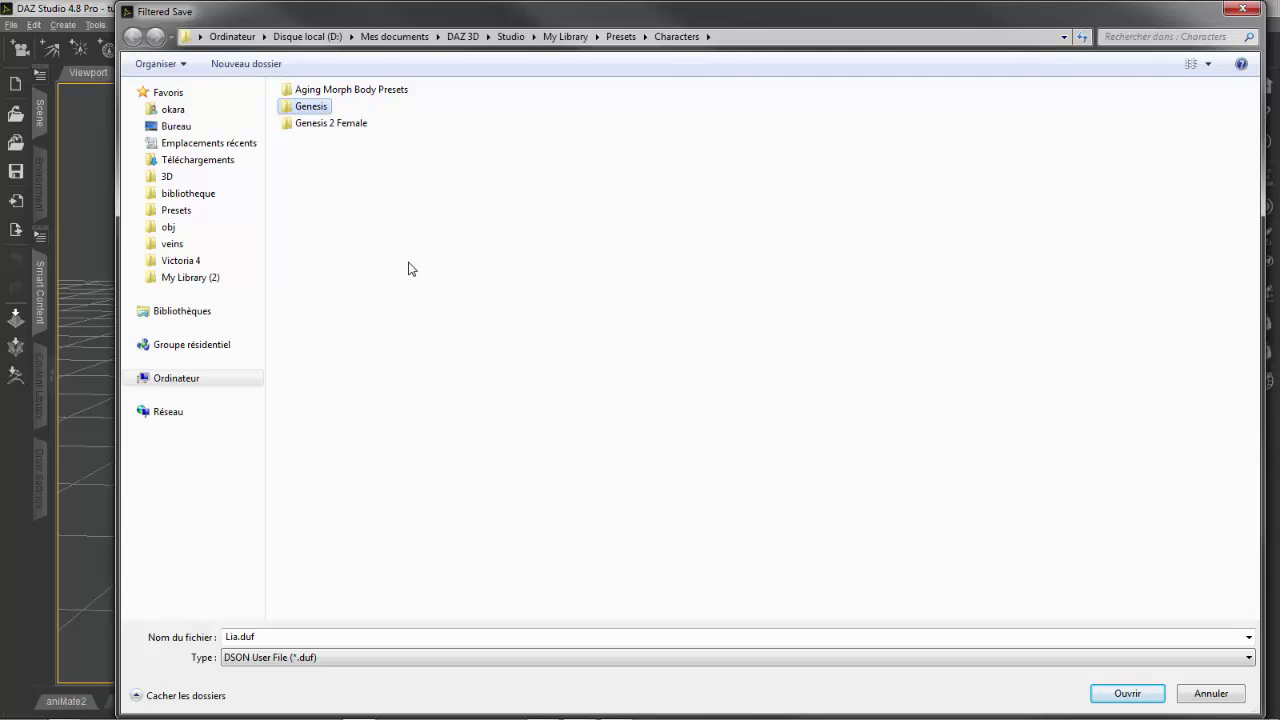
Create a folder named Lia inside the Genesis folder and save the preset there as Lia.duf
{"action": "double_click", "coordinate": [308, 106]}
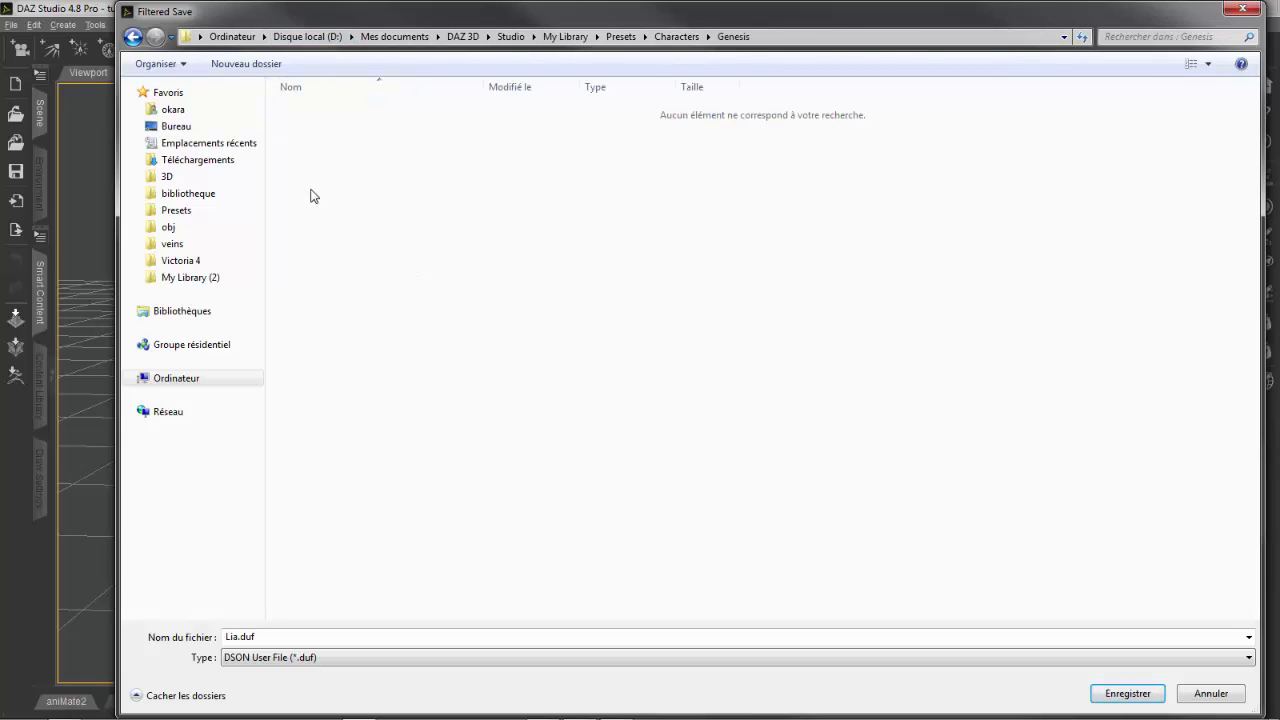
{"action": "key", "text": "ctrl+shift+n"}
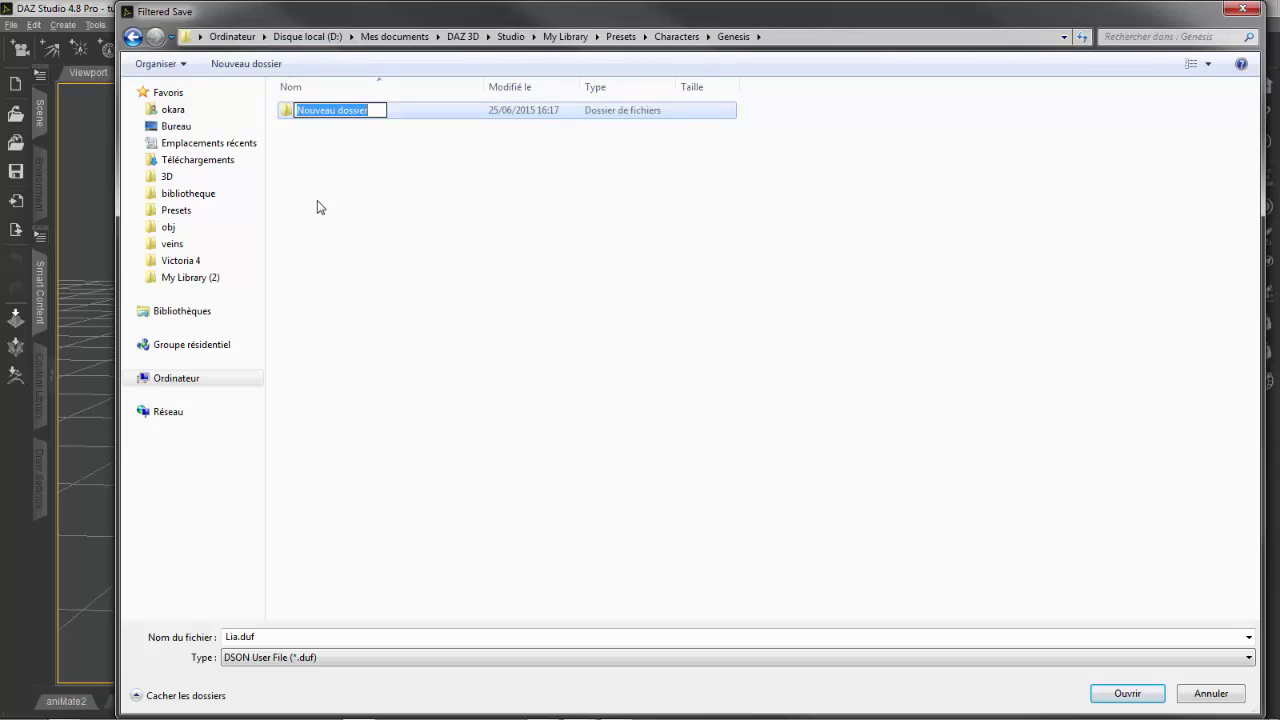
{"action": "type", "text": "Lia"}
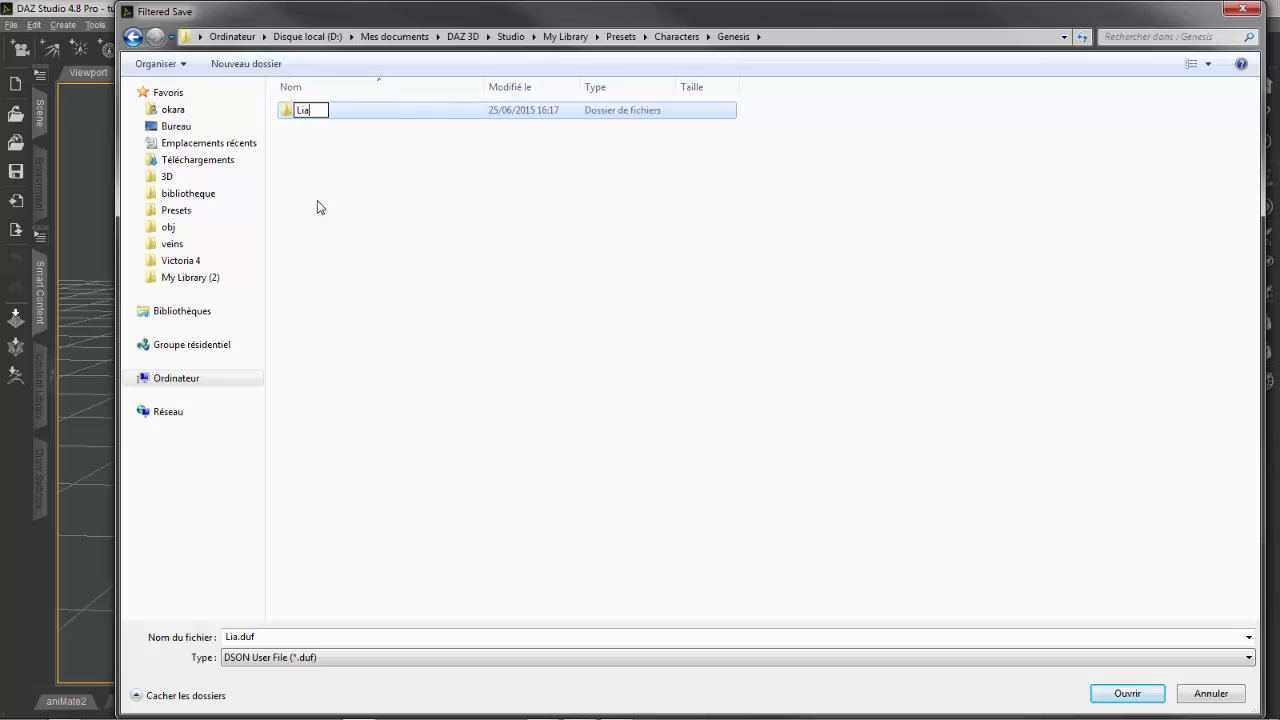
{"action": "left_click", "coordinate": [319, 207]}
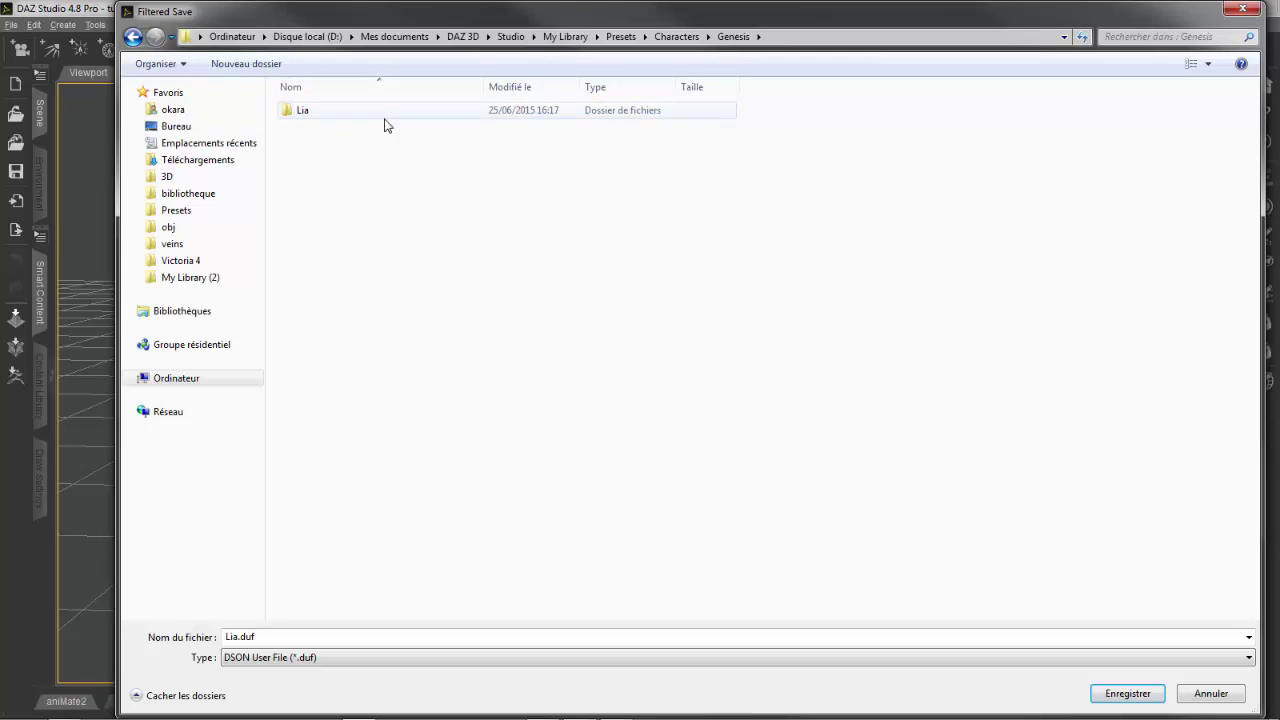
{"action": "double_click", "coordinate": [306, 114]}
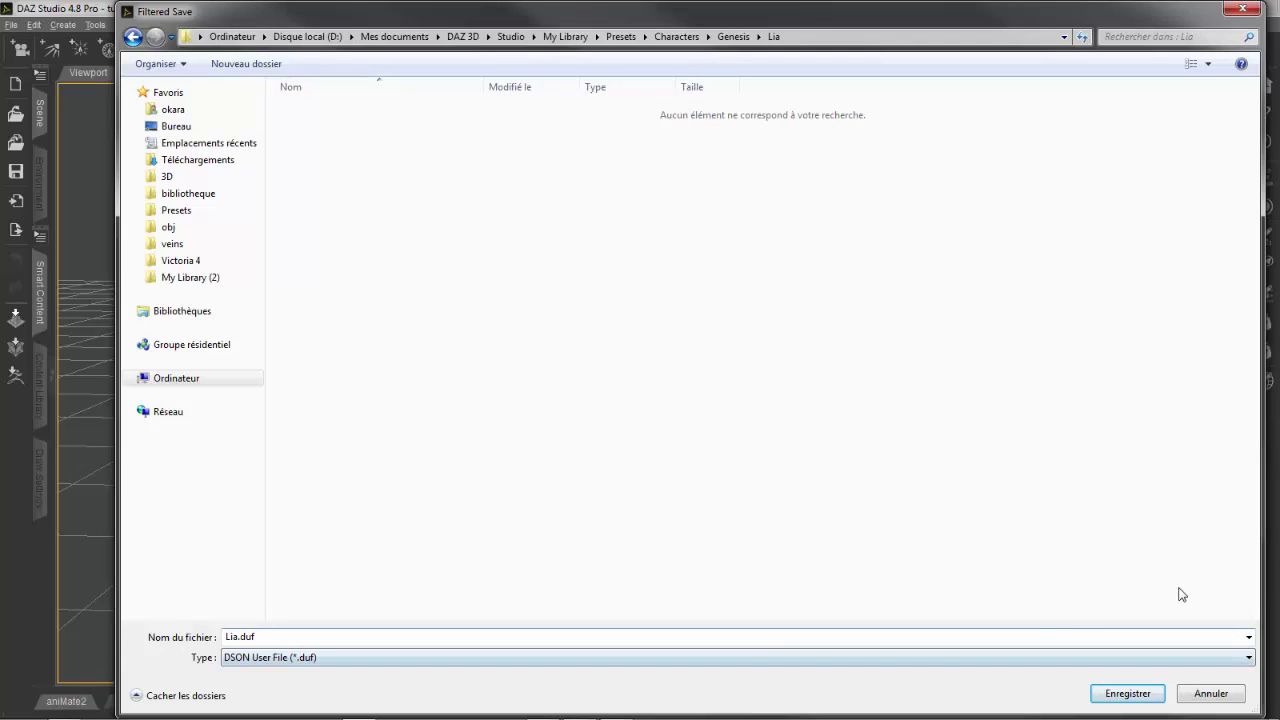
{"action": "left_click", "coordinate": [1122, 694]}
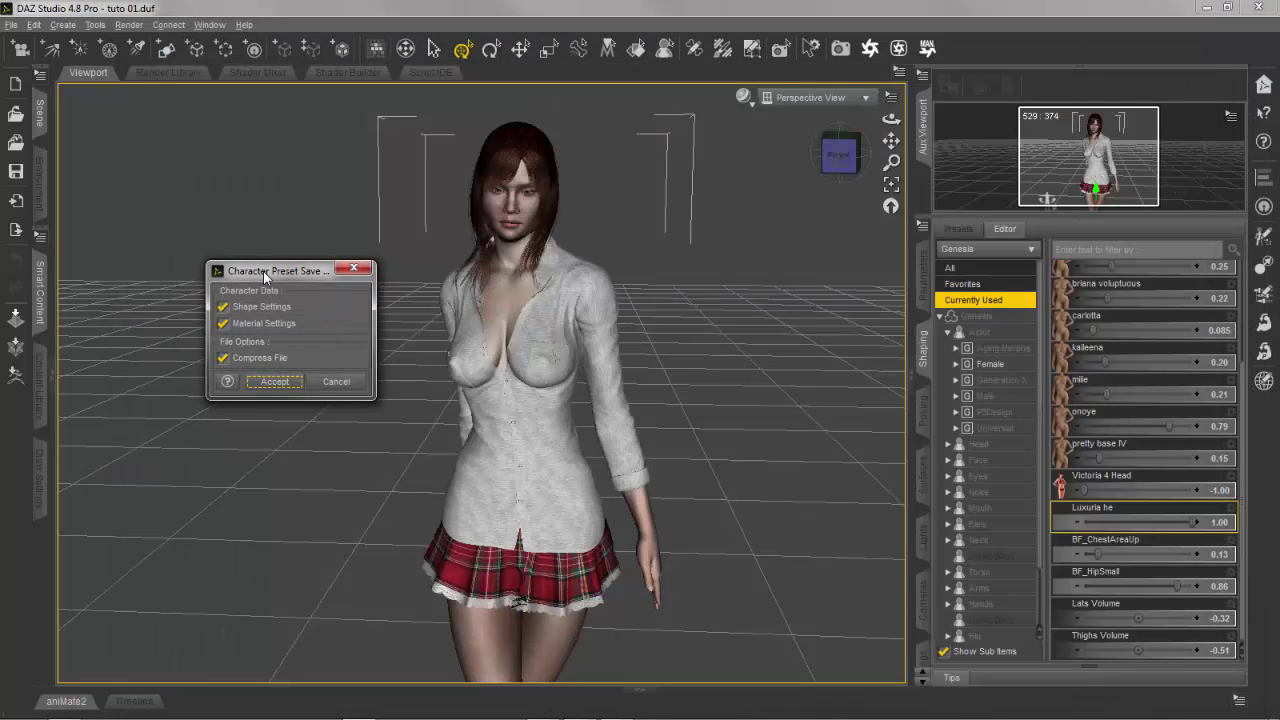
Accept the character preset save options with Shape Settings, Material Settings and Compress File enabled
{"action": "left_click_drag", "start_coordinate": [265, 277], "coordinate": [385, 268]}
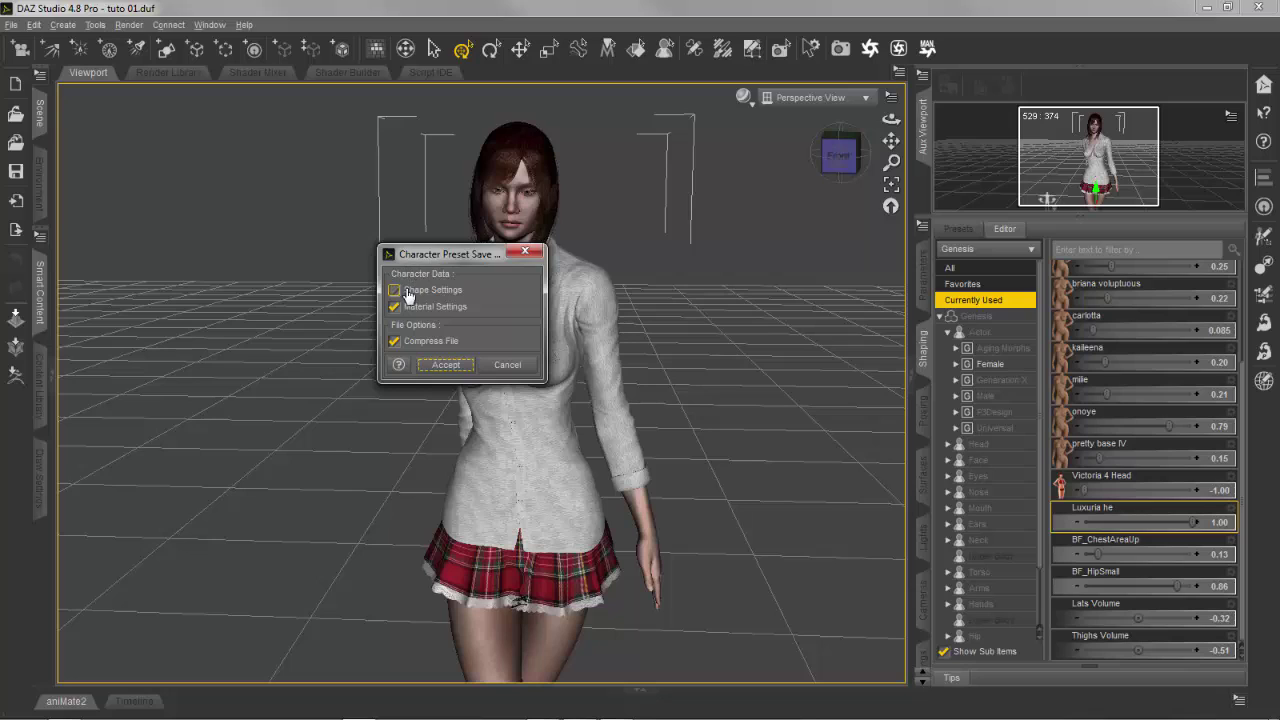
{"action": "left_click", "coordinate": [394, 291]}
{"action": "left_click", "coordinate": [440, 291]}
{"action": "left_click_drag", "start_coordinate": [446, 260], "coordinate": [469, 256]}
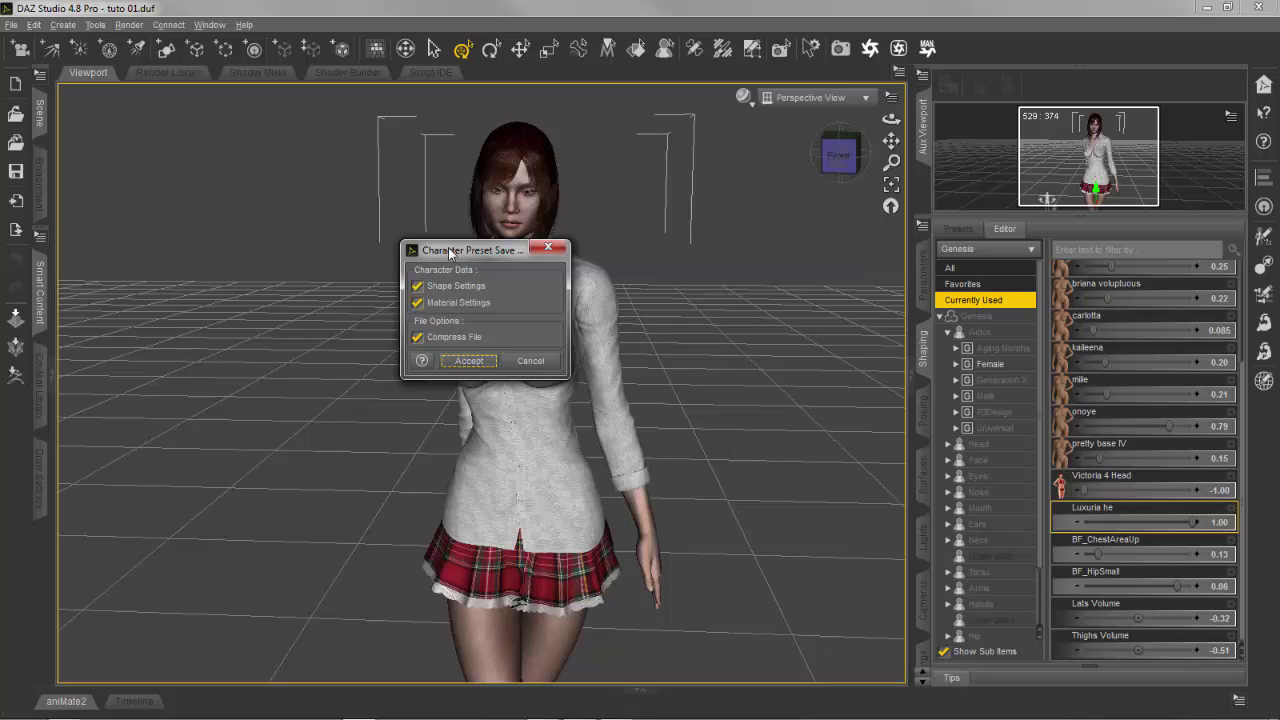
{"action": "left_click_drag", "start_coordinate": [448, 252], "coordinate": [354, 228]}
{"action": "left_click", "coordinate": [336, 315]}
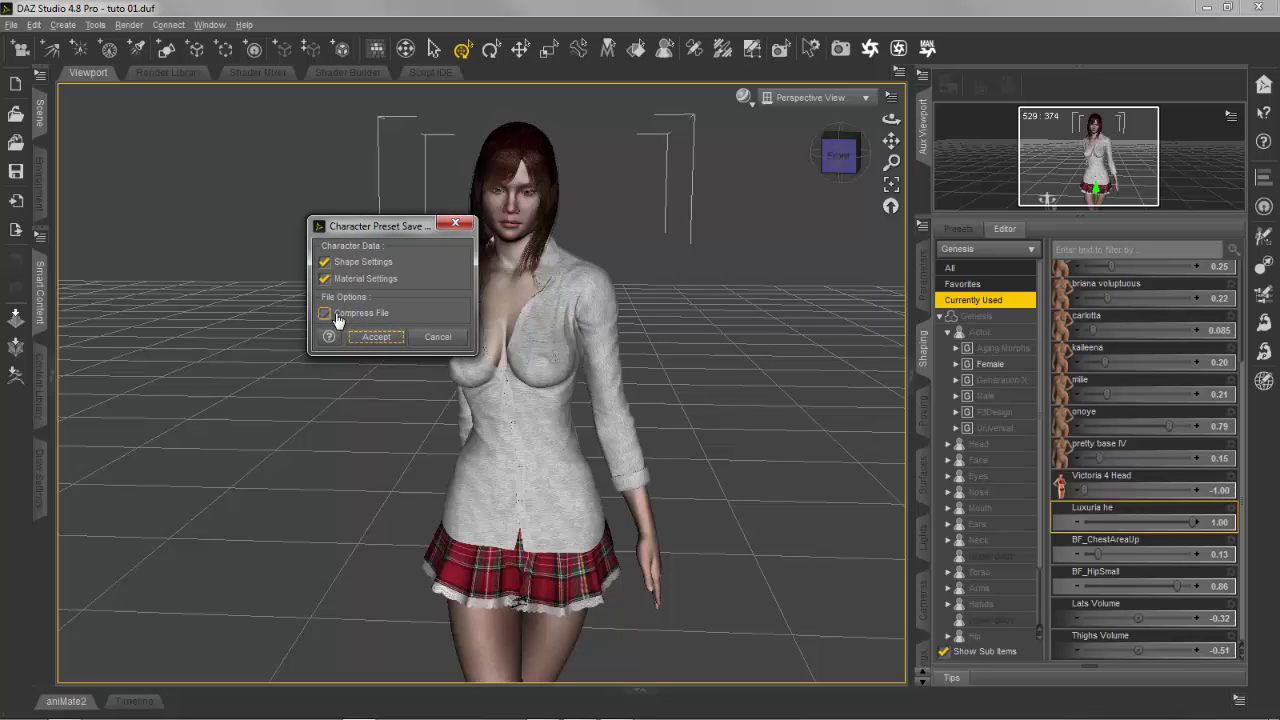
{"action": "left_click_drag", "start_coordinate": [390, 228], "coordinate": [323, 213]}
{"action": "left_click", "coordinate": [308, 302]}
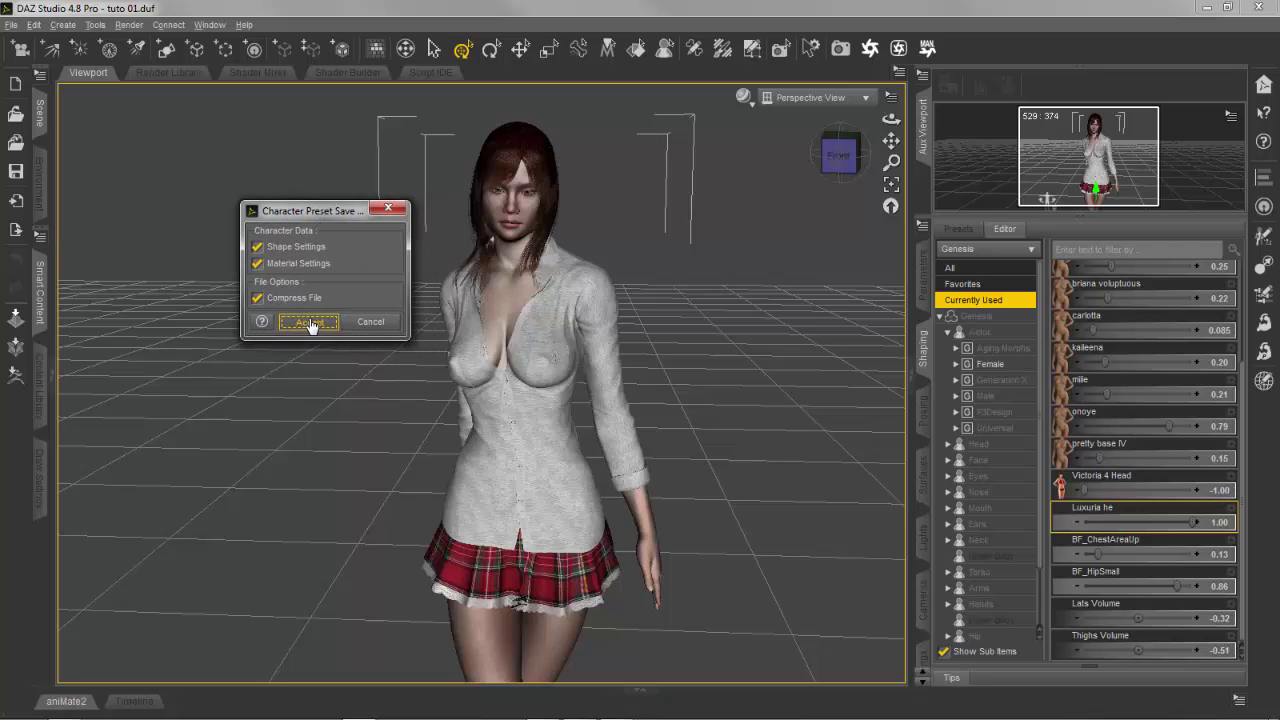
{"action": "left_click", "coordinate": [309, 322]}
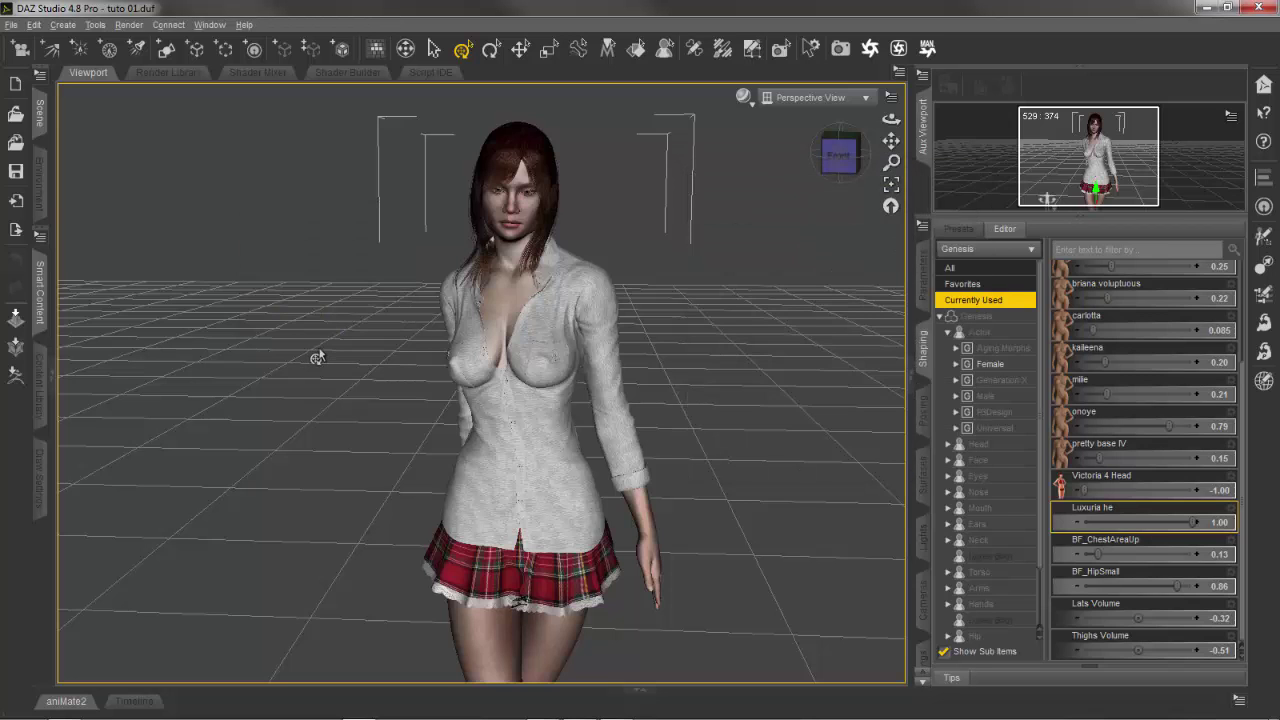
Open the Content Library and switch its folder display to list view
{"action": "scroll", "coordinate": [319, 349], "scroll_direction": "down", "scroll_amount": 2}
{"action": "scroll", "coordinate": [316, 357], "scroll_direction": "up", "scroll_amount": 4}
{"action": "scroll", "coordinate": [306, 362], "scroll_direction": "down", "scroll_amount": 4}
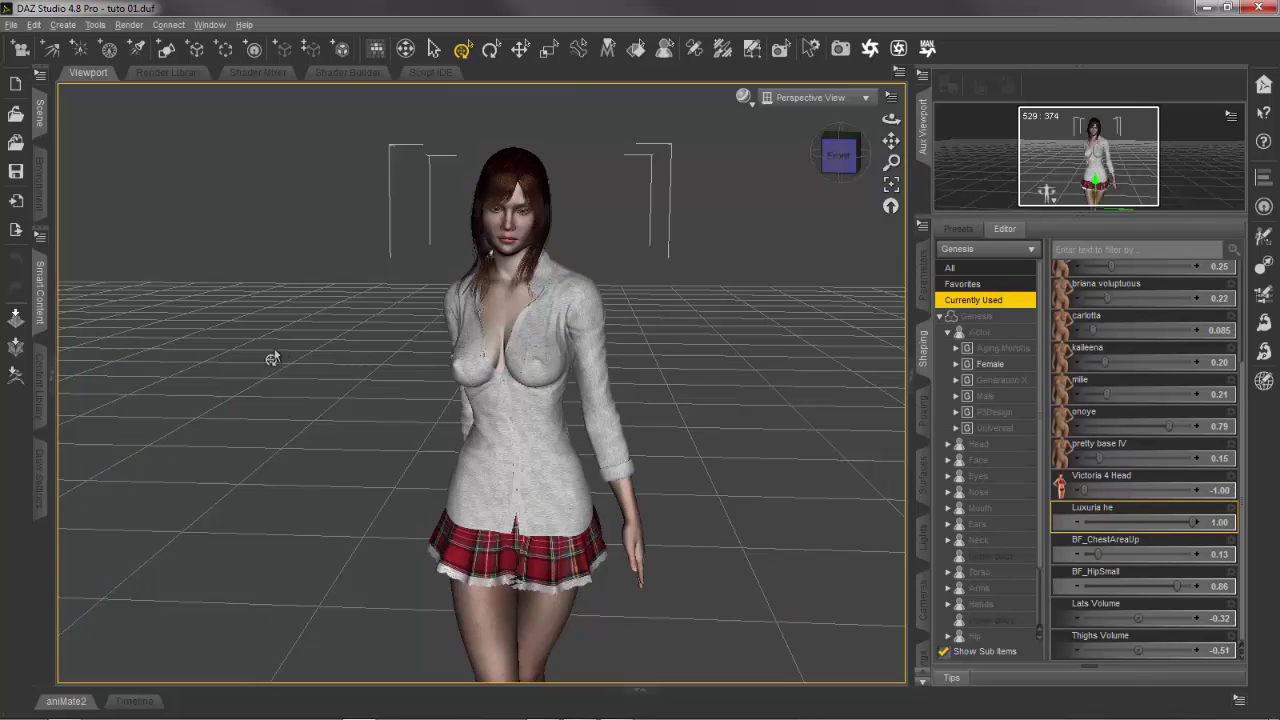
{"action": "left_click", "coordinate": [270, 357]}
{"action": "left_click", "coordinate": [40, 385]}
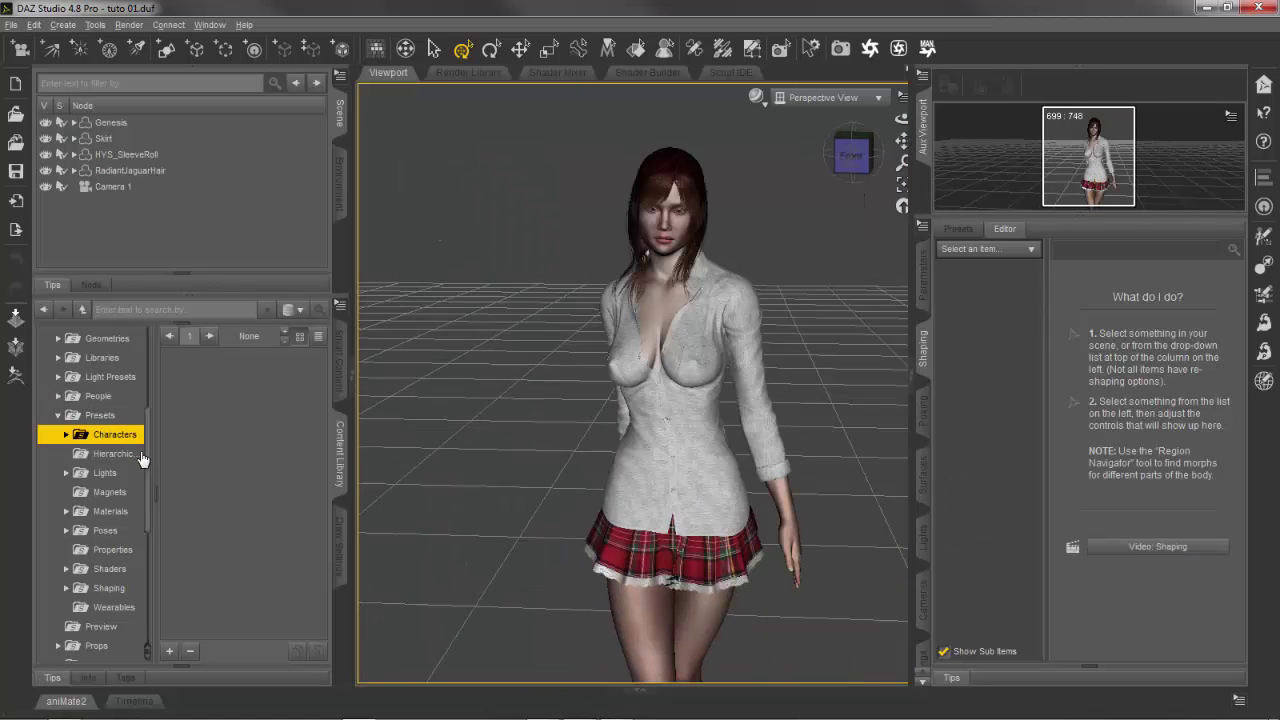
{"action": "scroll", "coordinate": [110, 460], "scroll_direction": "down", "scroll_amount": 2}
{"action": "scroll", "coordinate": [110, 460], "scroll_direction": "up", "scroll_amount": 3}
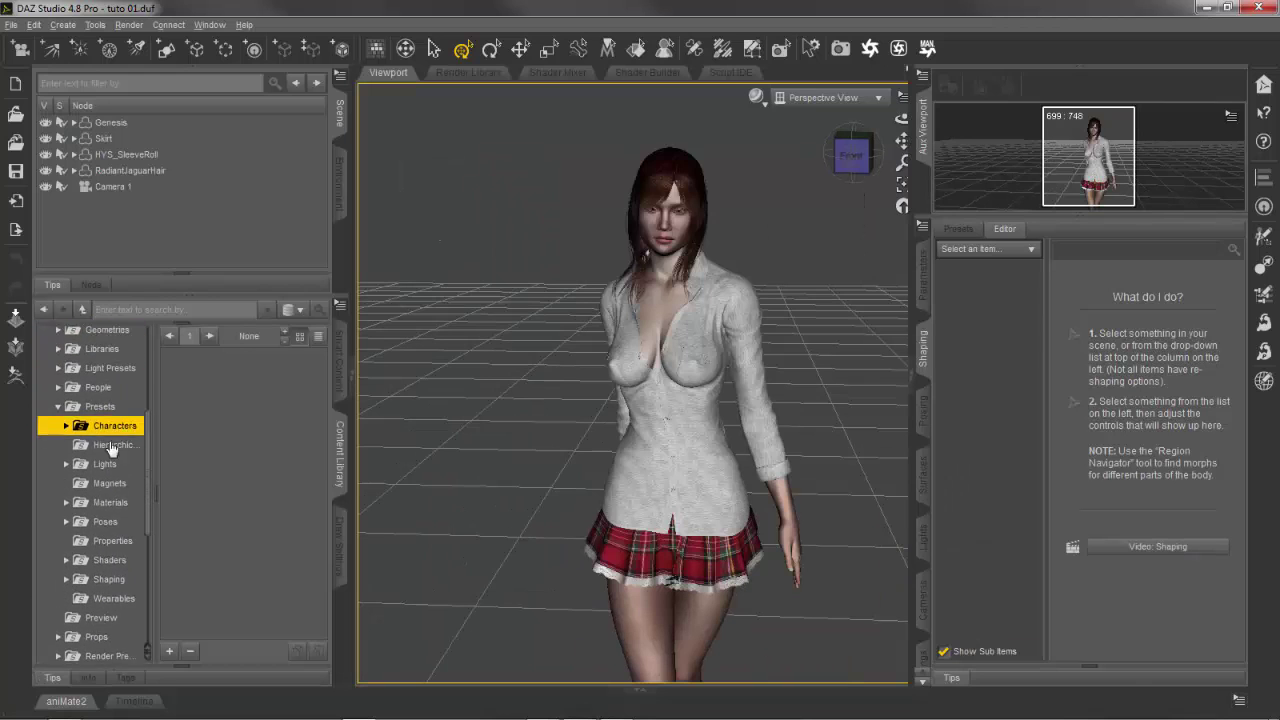
{"action": "left_click", "coordinate": [340, 303]}
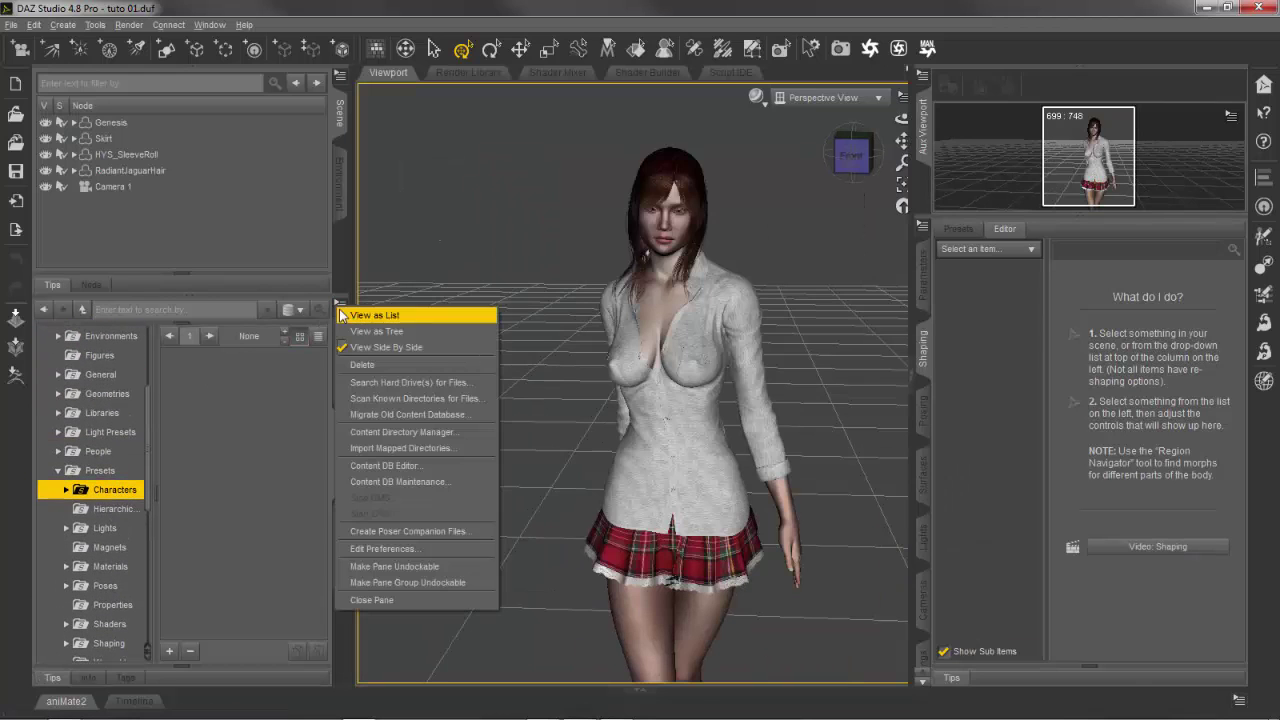
{"action": "left_click", "coordinate": [405, 331]}
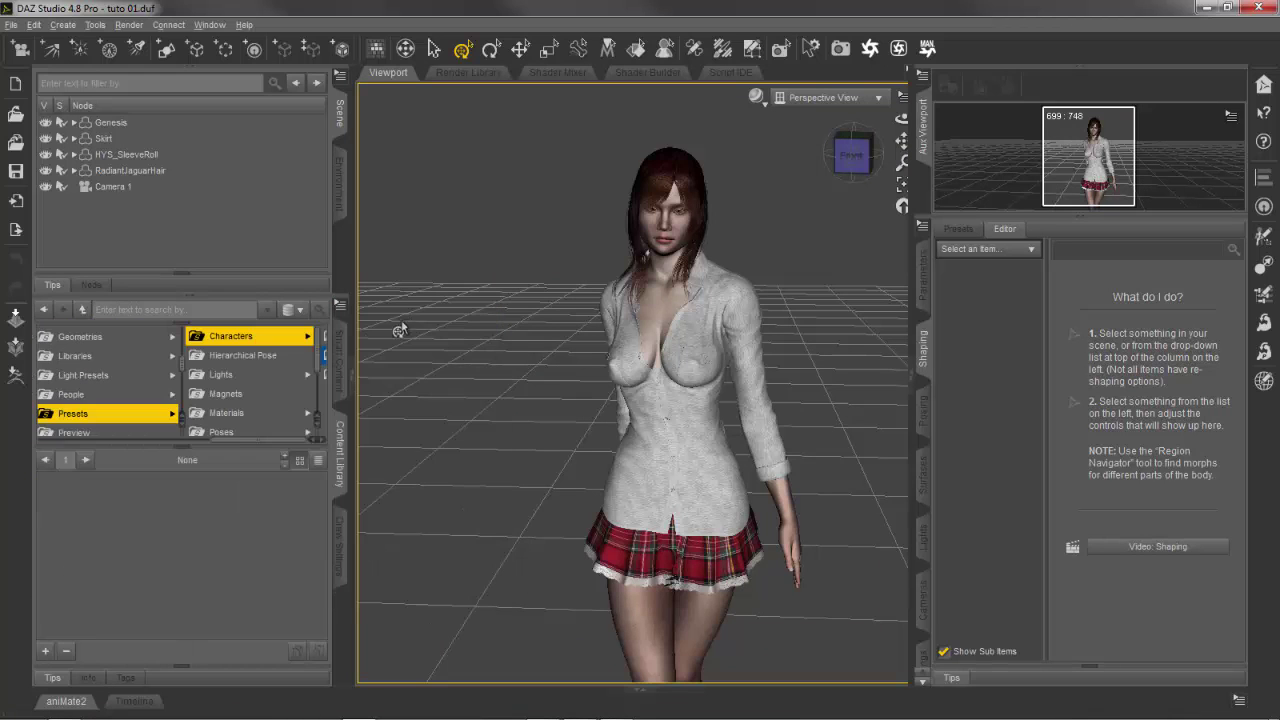
Browse to Characters > Genesis > Lia in the presets and select the saved Lia character preset
{"action": "left_click", "coordinate": [261, 343]}
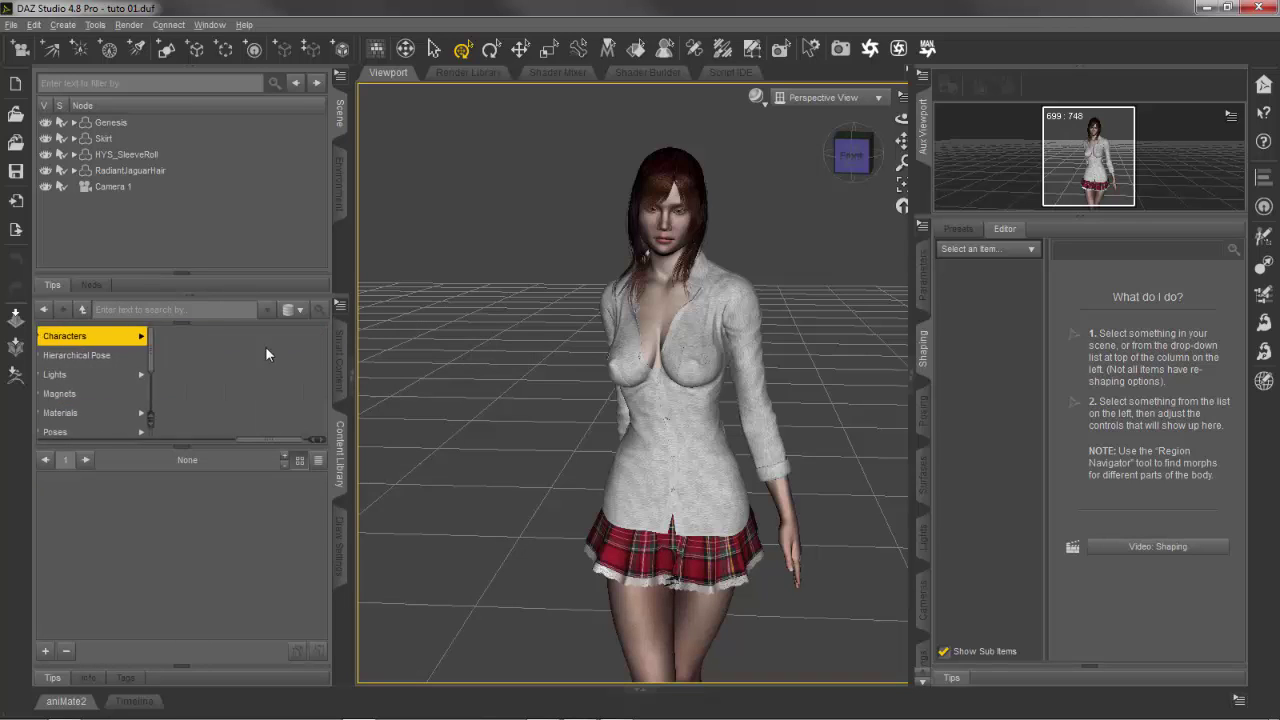
{"action": "left_click", "coordinate": [200, 362]}
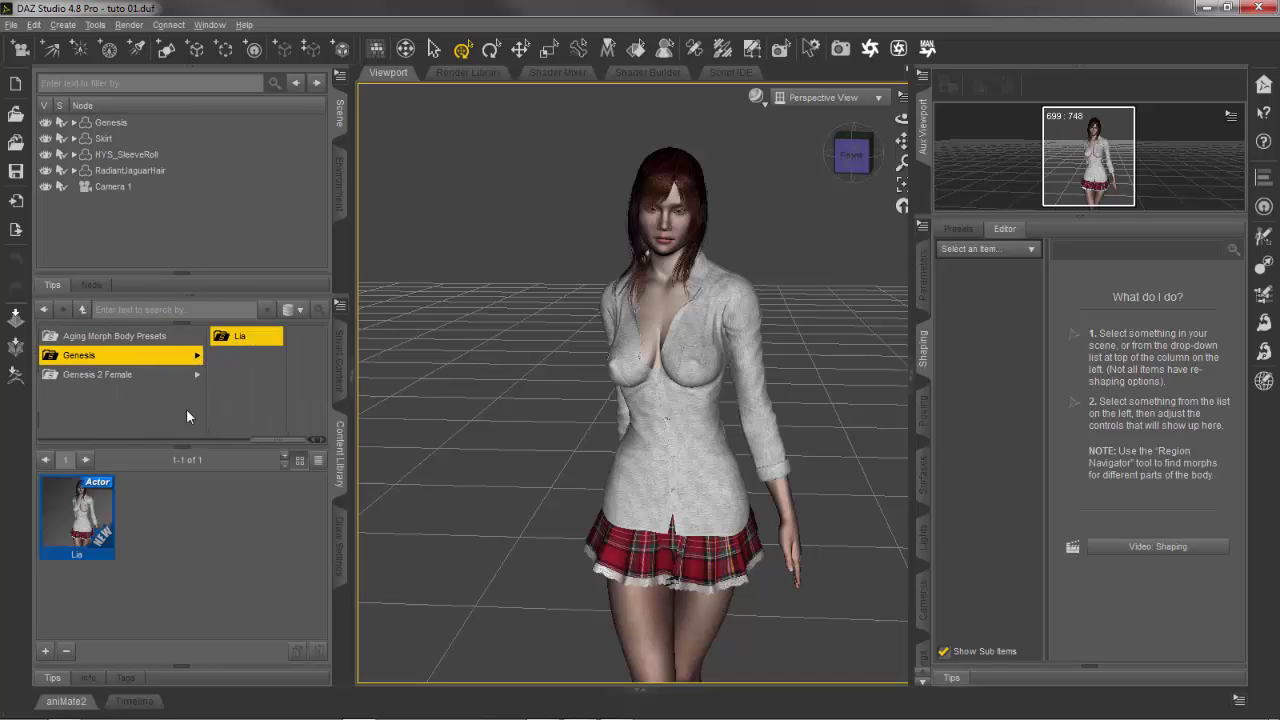
{"action": "left_click", "coordinate": [108, 510]}
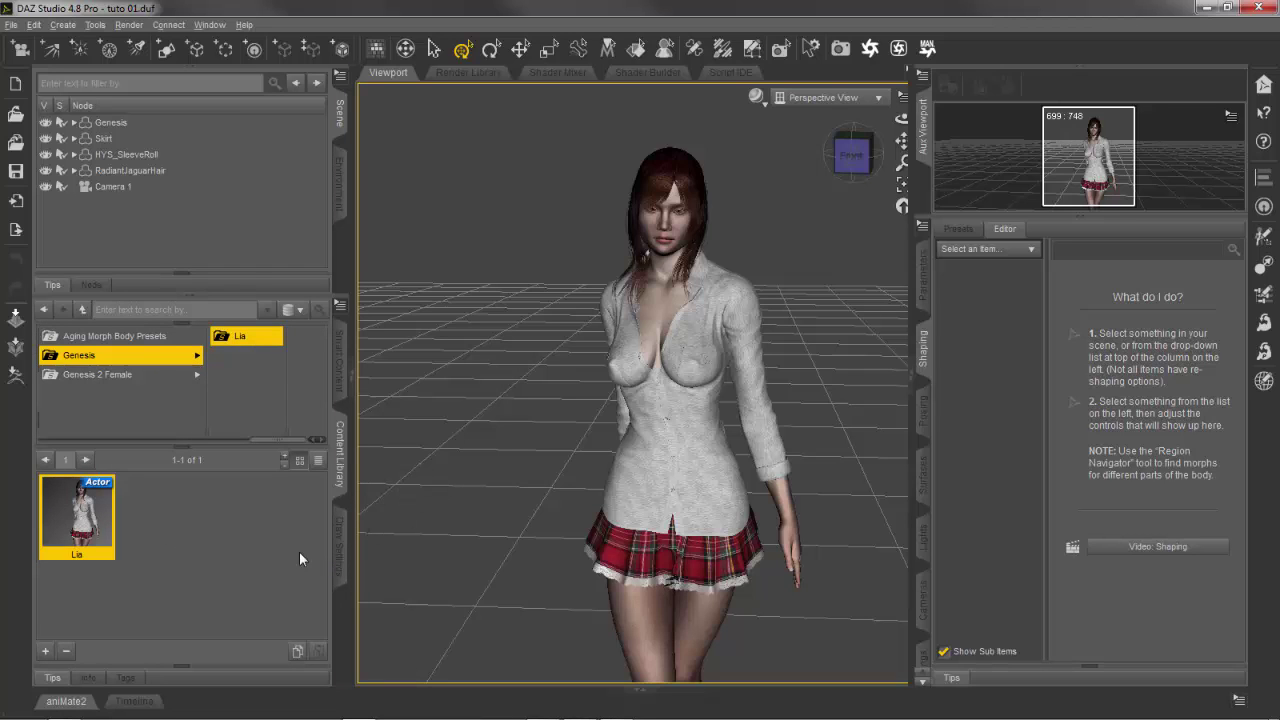
Hide Genesis, Skirt, HYS_SleeveRoll, RadiantJaguarHair and Camera 1 in the scene, leaving nothing selected
{"action": "middle_click_drag", "start_coordinate": [425, 541], "coordinate": [451, 519]}
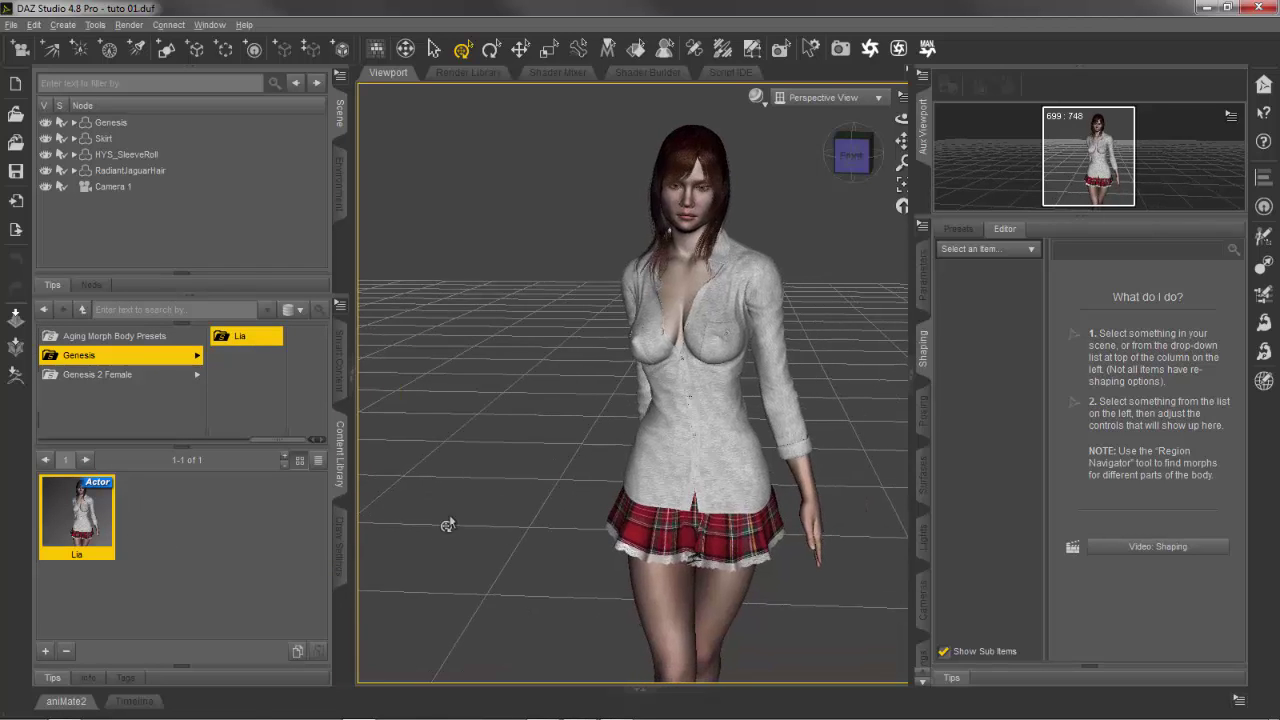
{"action": "scroll", "coordinate": [501, 479], "scroll_direction": "up", "scroll_amount": 2}
{"action": "scroll", "coordinate": [514, 440], "scroll_direction": "down", "scroll_amount": 6}
{"action": "scroll", "coordinate": [512, 443], "scroll_direction": "down", "scroll_amount": 2}
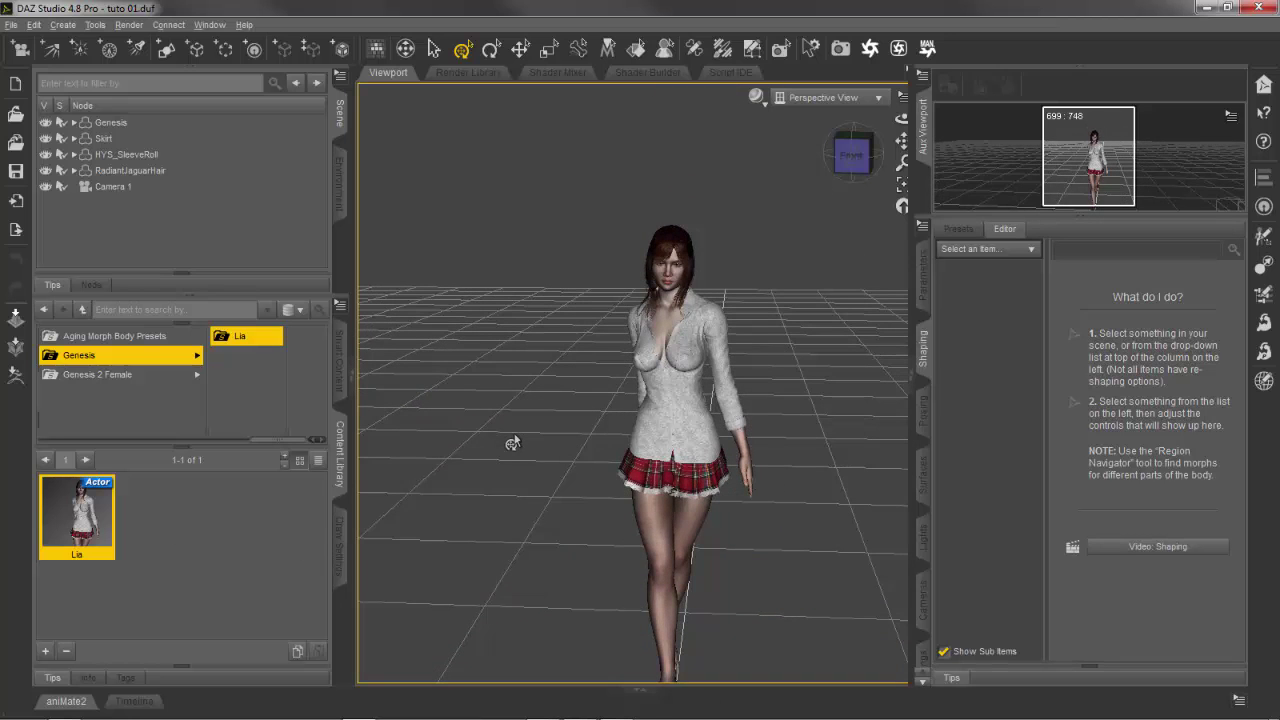
{"action": "left_click", "coordinate": [48, 124]}
{"action": "left_click", "coordinate": [46, 139]}
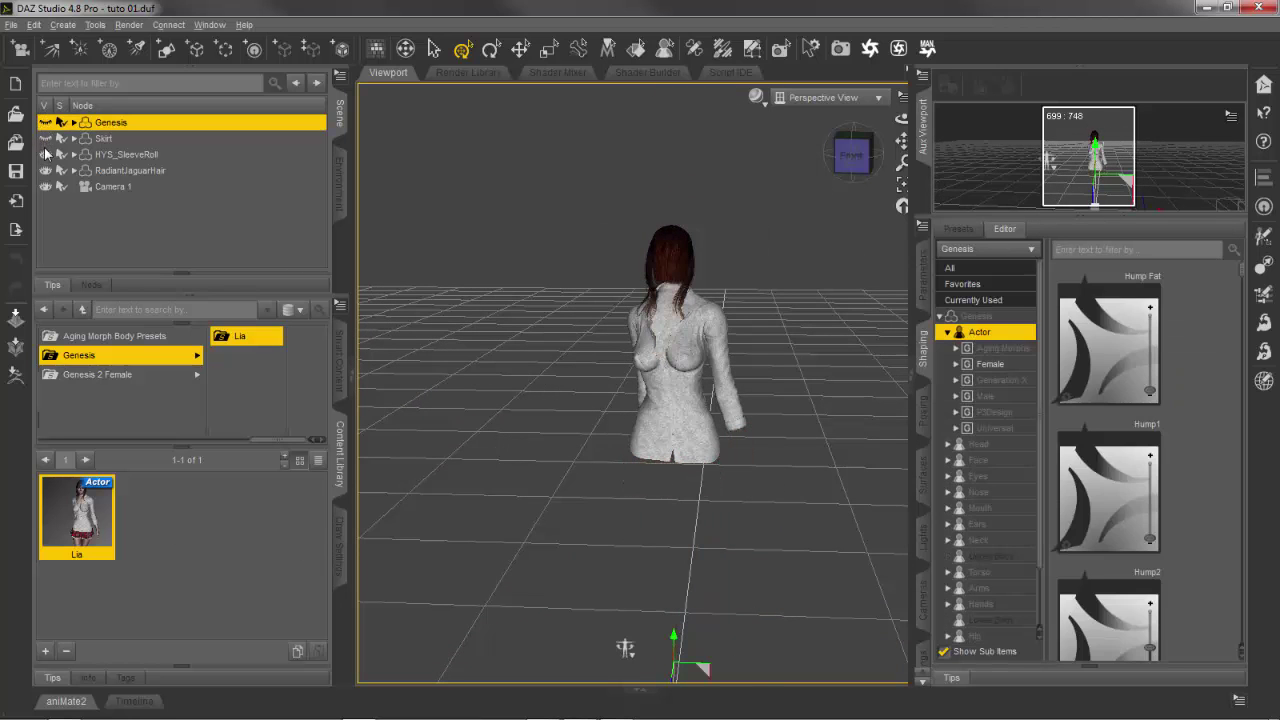
{"action": "left_click", "coordinate": [46, 155]}
{"action": "left_click", "coordinate": [45, 159]}
{"action": "left_click", "coordinate": [45, 169]}
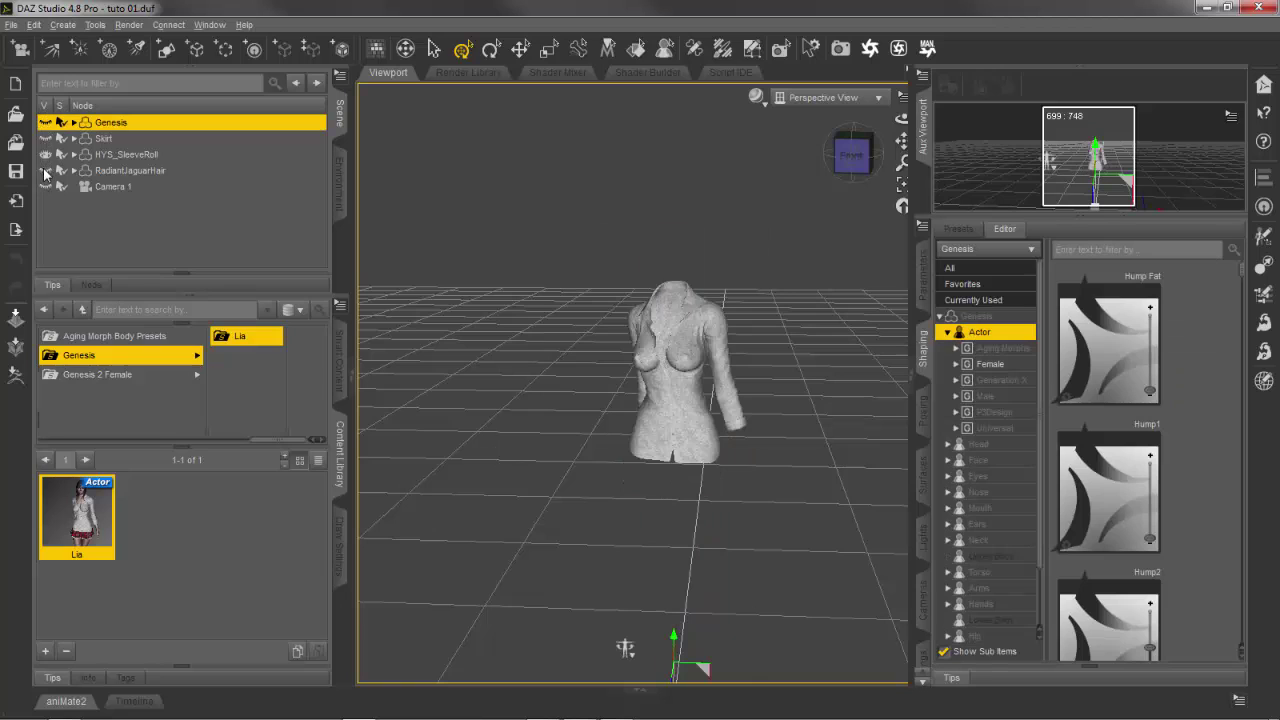
{"action": "left_click", "coordinate": [44, 158]}
{"action": "left_click", "coordinate": [511, 227]}
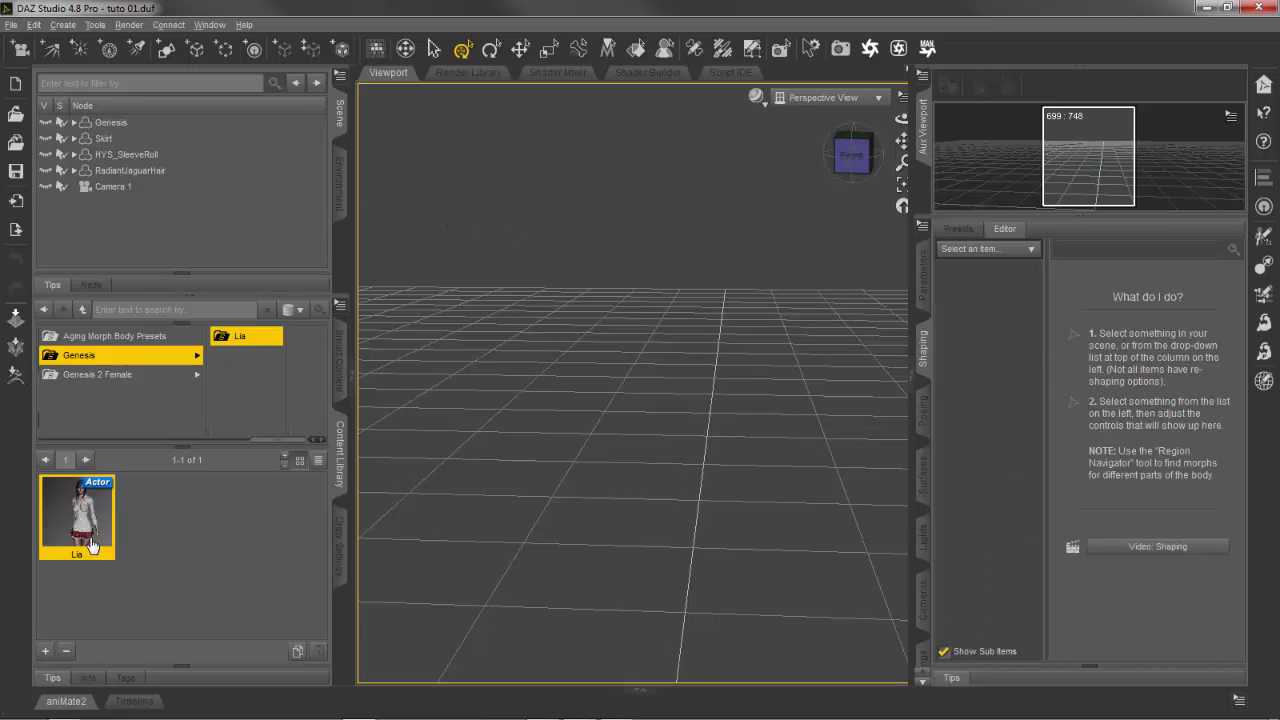
Load the saved Lia character preset from the Content Library into the scene as a test
{"action": "double_click", "coordinate": [80, 525]}
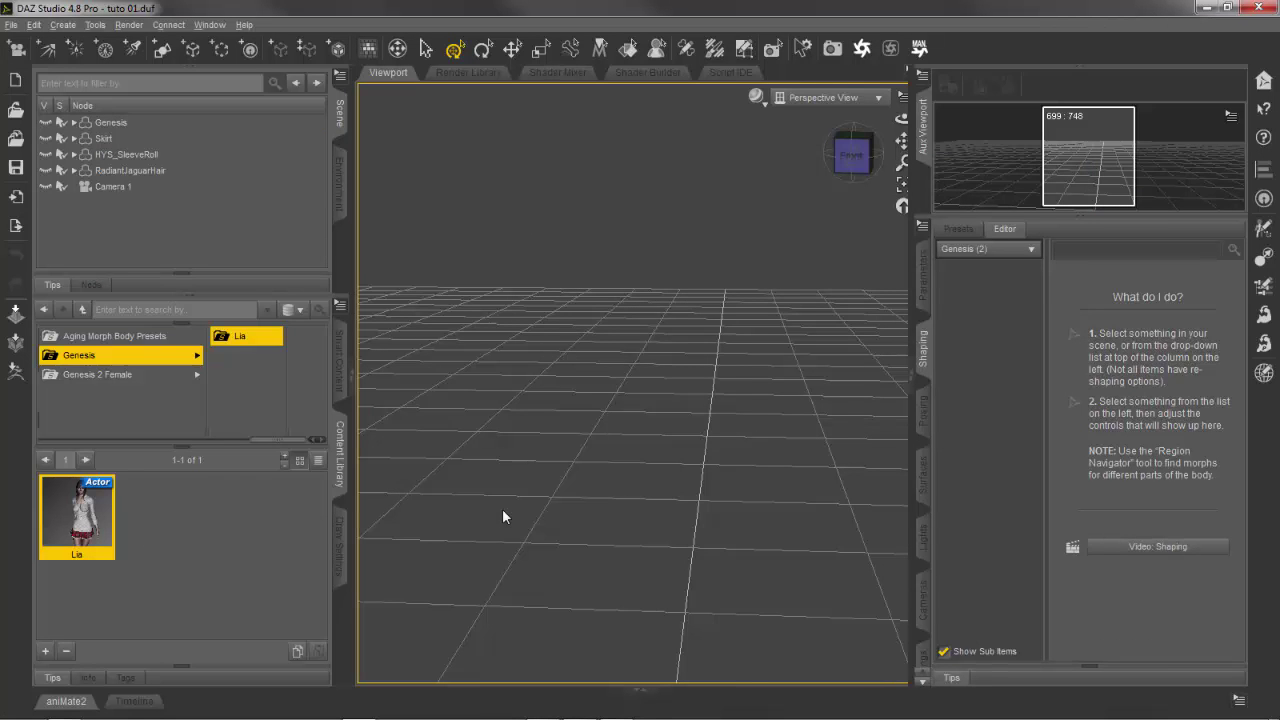
{"action": "right_click_drag", "start_coordinate": [760, 461], "coordinate": [767, 597]}
{"action": "middle_click_drag", "start_coordinate": [767, 597], "coordinate": [735, 572]}
{"action": "mouse_move", "coordinate": [790, 430]}
{"action": "middle_mouse_down"}
{"action": "mouse_move", "coordinate": [768, 434]}
{"action": "mouse_move", "coordinate": [811, 371]}
{"action": "mouse_move", "coordinate": [777, 433]}
{"action": "middle_mouse_up"}
{"action": "scroll", "coordinate": [780, 426], "scroll_direction": "up", "scroll_amount": 1}
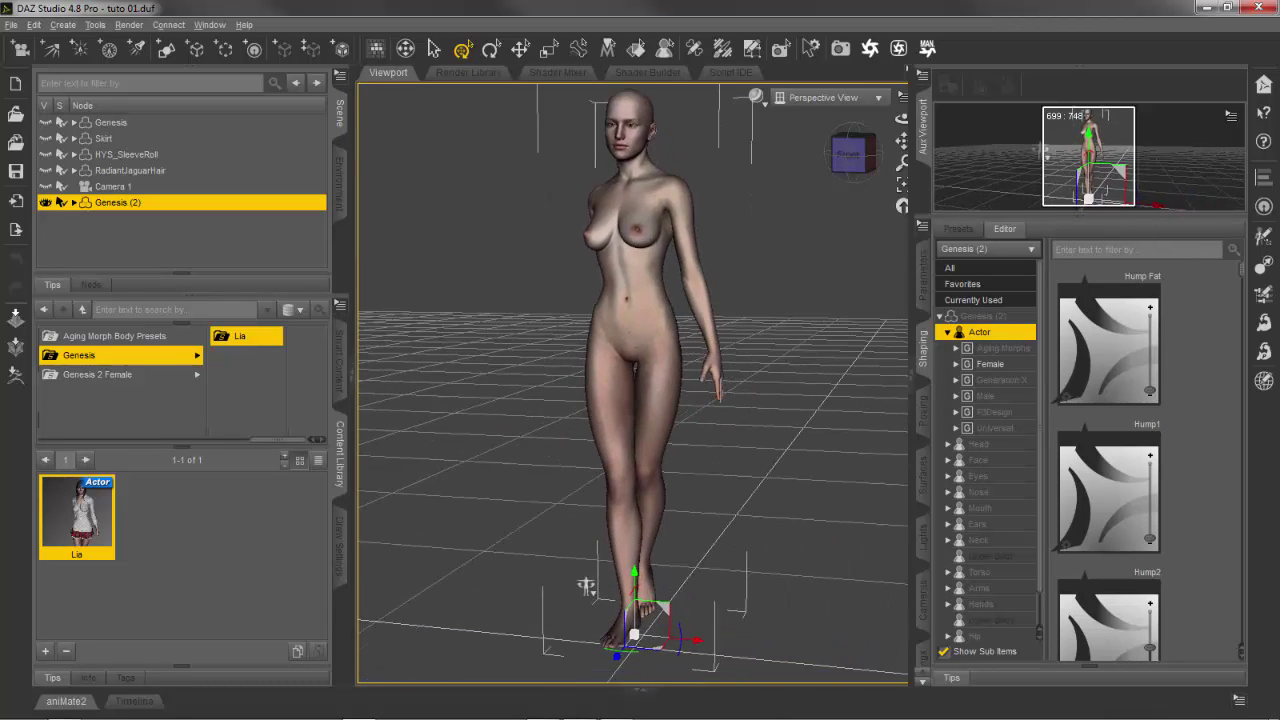
{"action": "middle_click_drag", "start_coordinate": [790, 319], "coordinate": [786, 292]}
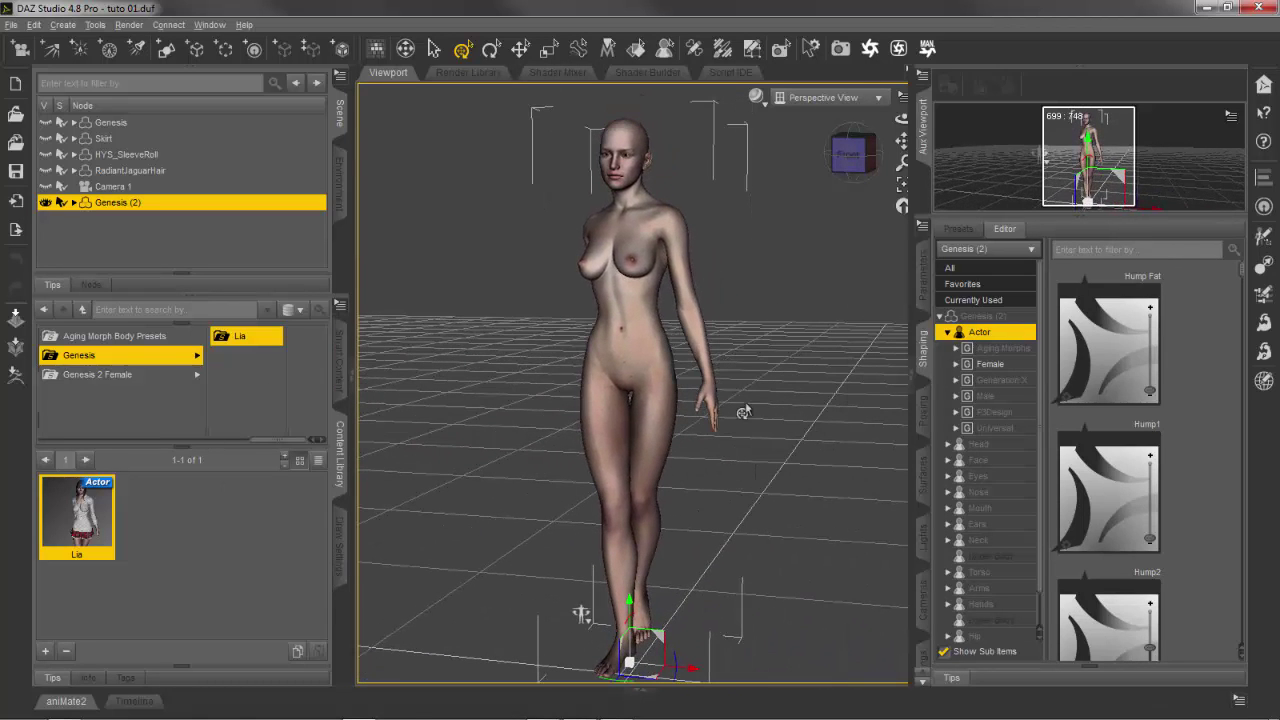
Examine the currently used shaping values of Genesis (2) and inspect the loaded figure from several angles
{"action": "left_click", "coordinate": [972, 249]}
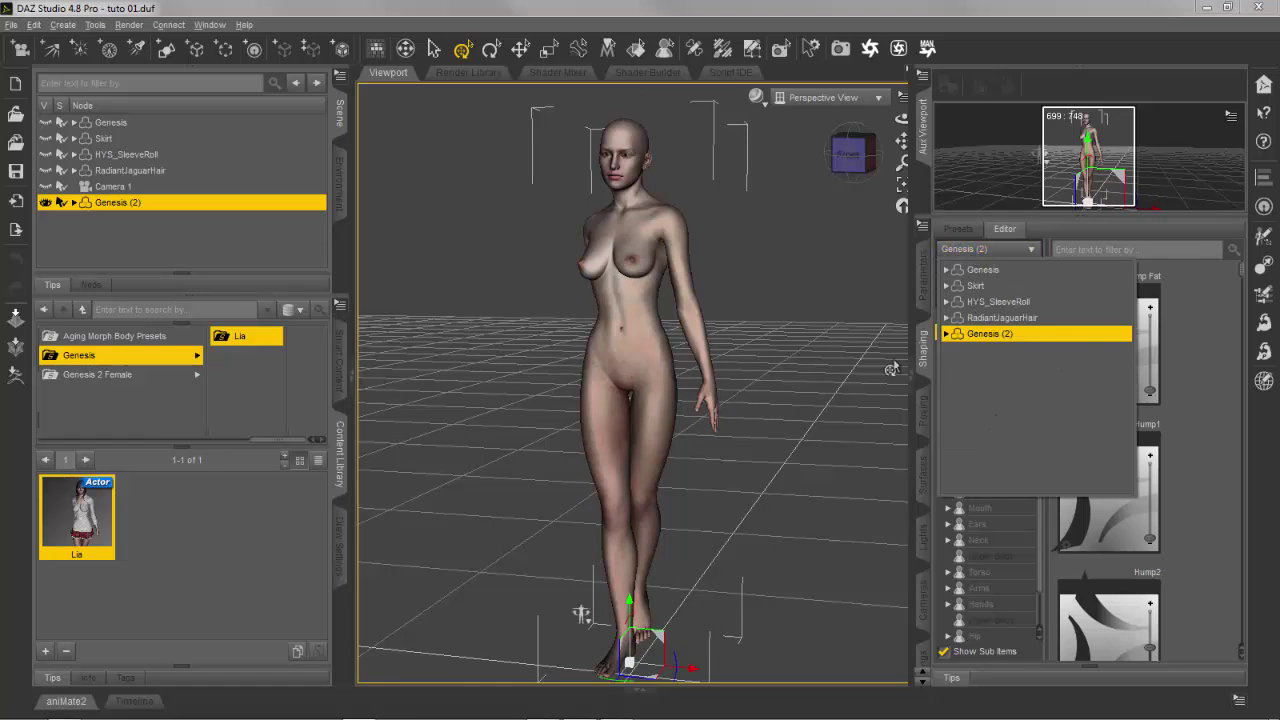
{"action": "left_click", "coordinate": [976, 334]}
{"action": "left_click", "coordinate": [973, 300]}
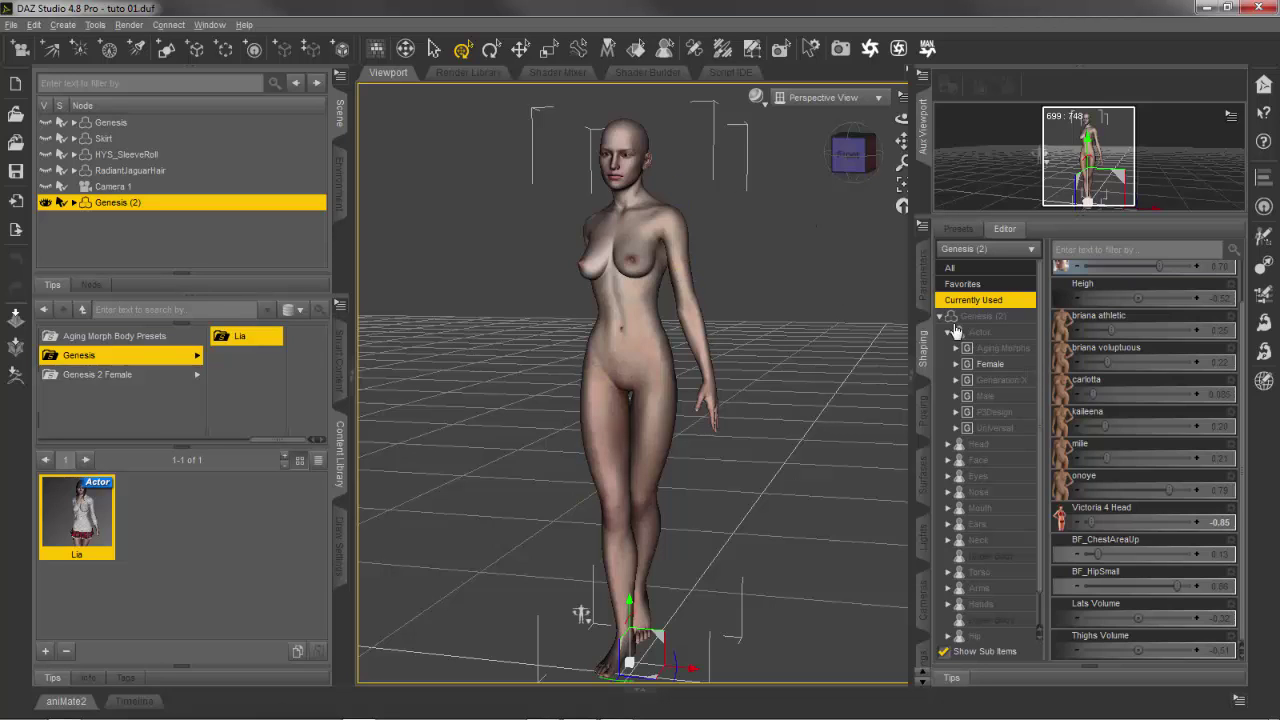
{"action": "scroll", "coordinate": [1127, 316], "scroll_direction": "up", "scroll_amount": 2}
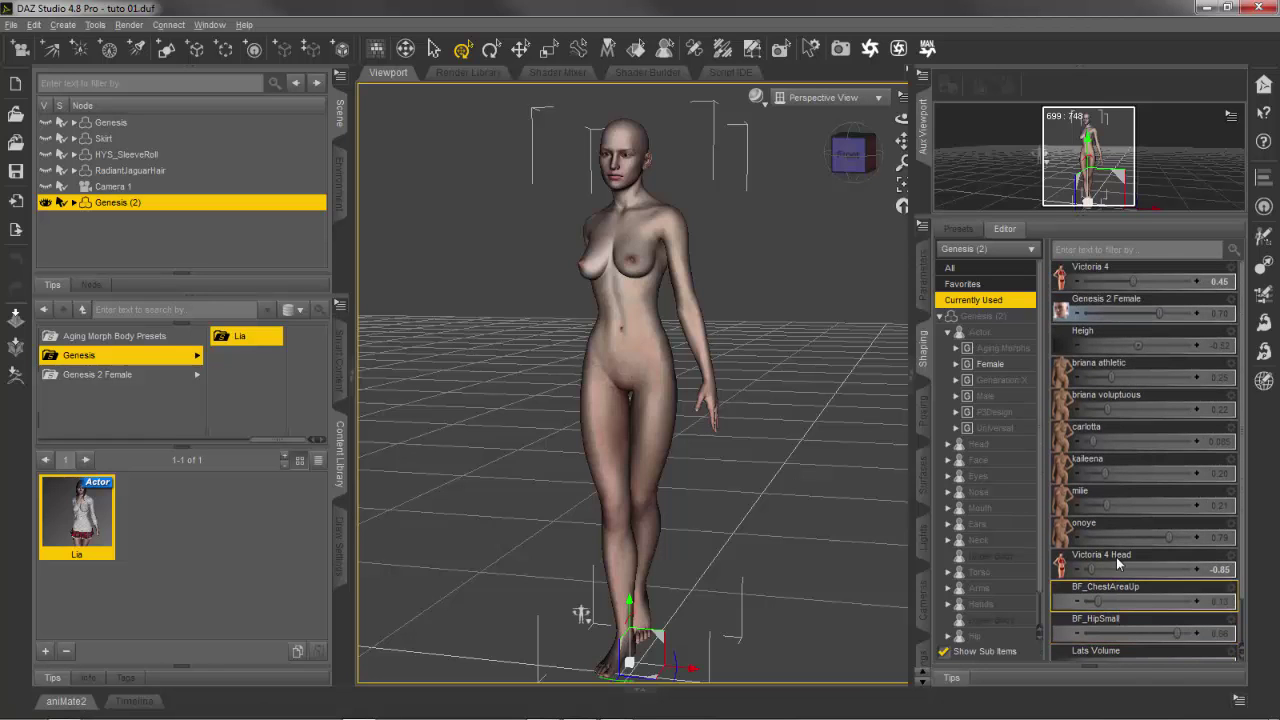
{"action": "middle_click_drag", "start_coordinate": [757, 298], "coordinate": [733, 308]}
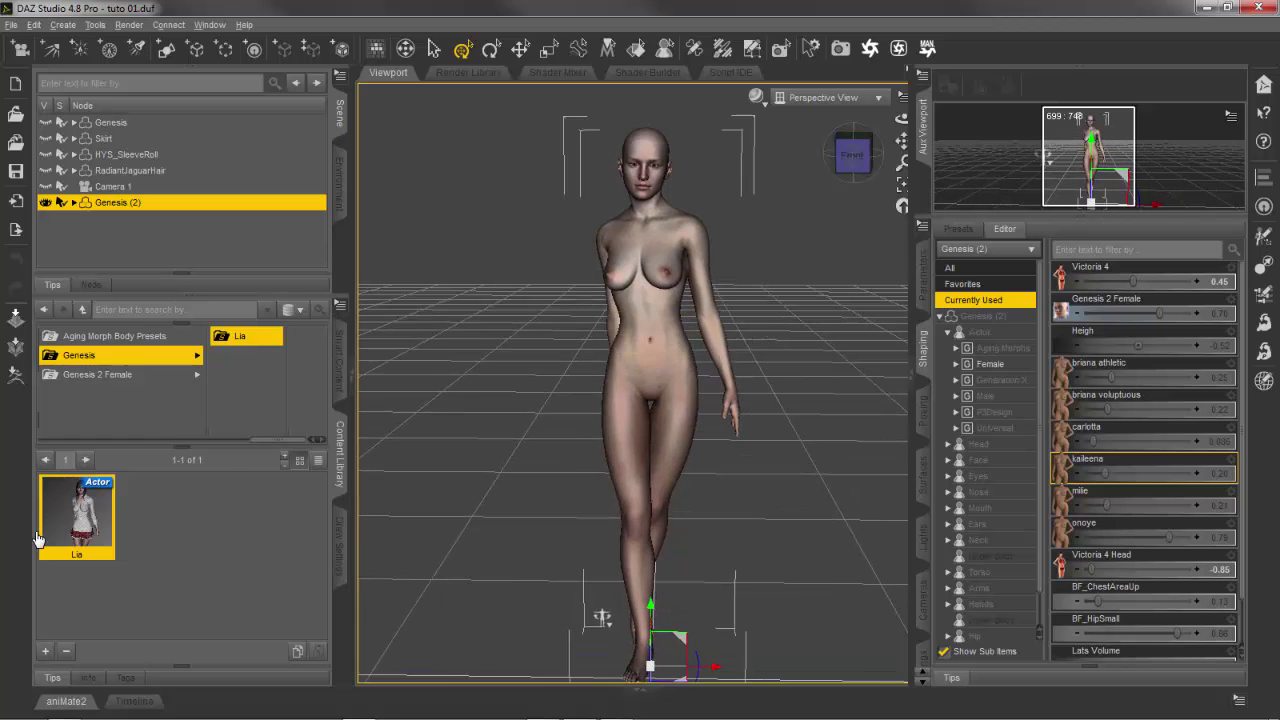
{"action": "middle_click_drag", "start_coordinate": [466, 399], "coordinate": [505, 381]}
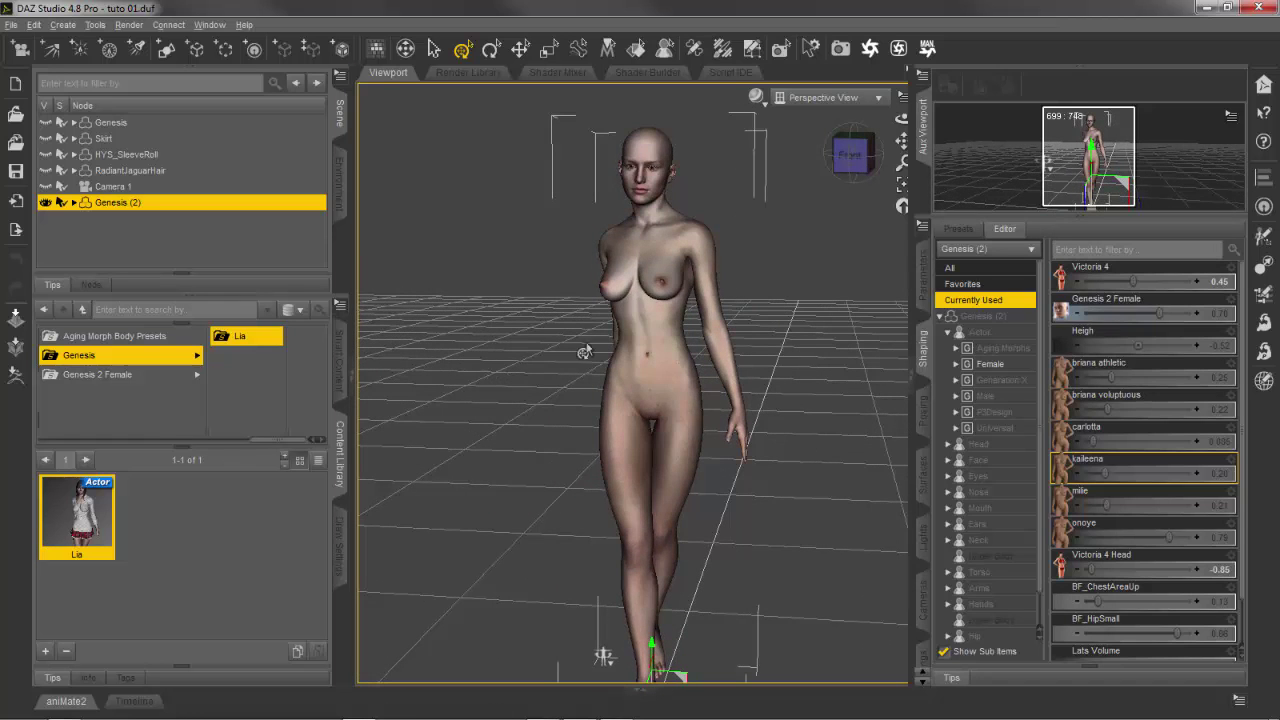
{"action": "middle_click_drag", "start_coordinate": [528, 328], "coordinate": [450, 340]}
{"action": "middle_click_drag", "start_coordinate": [743, 277], "coordinate": [765, 281]}
{"action": "middle_click_drag", "start_coordinate": [557, 275], "coordinate": [556, 255]}
{"action": "mouse_move", "coordinate": [526, 303]}
{"action": "middle_mouse_down"}
{"action": "mouse_move", "coordinate": [525, 281]}
{"action": "mouse_move", "coordinate": [524, 327]}
{"action": "middle_mouse_up"}
Delete the Genesis (2) test figure and show Genesis, Skirt, HYS_SleeveRoll, RadiantJaguarHair and Camera 1 again
{"action": "left_click", "coordinate": [504, 336]}
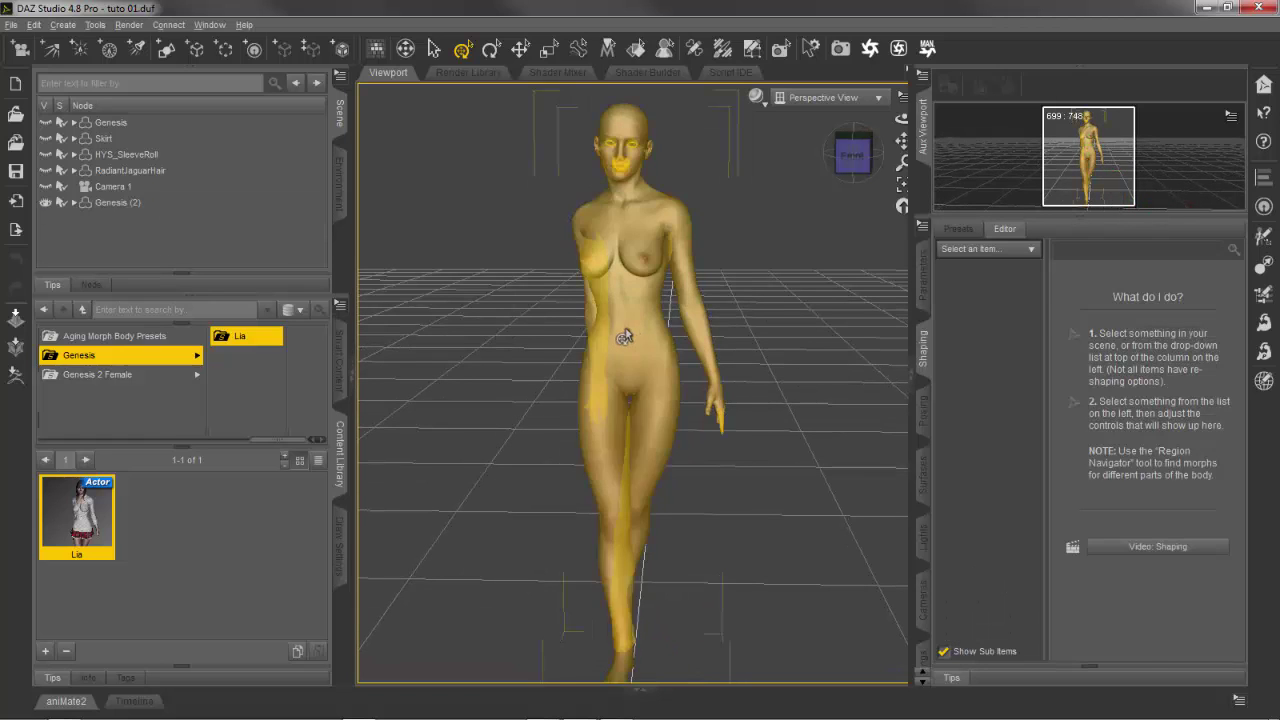
{"action": "left_click", "coordinate": [626, 337]}
{"action": "key", "text": "Delete"}
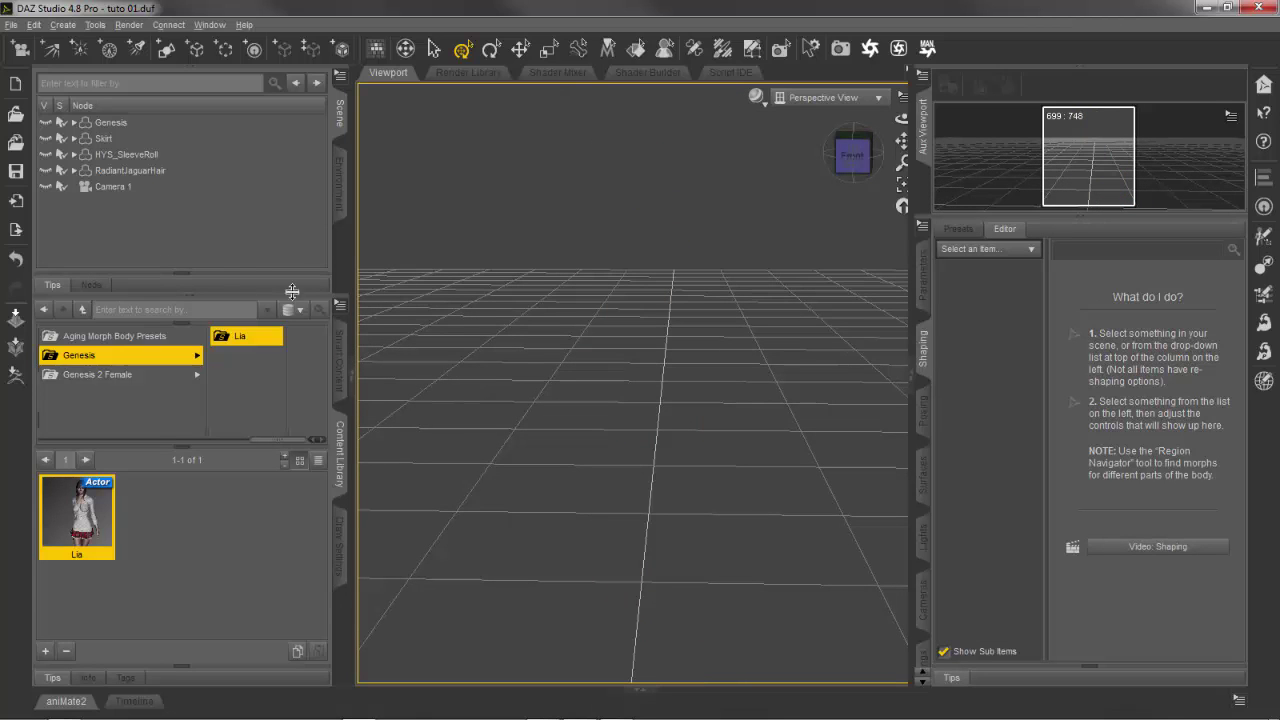
{"action": "left_click", "coordinate": [45, 122]}
{"action": "left_click", "coordinate": [45, 138]}
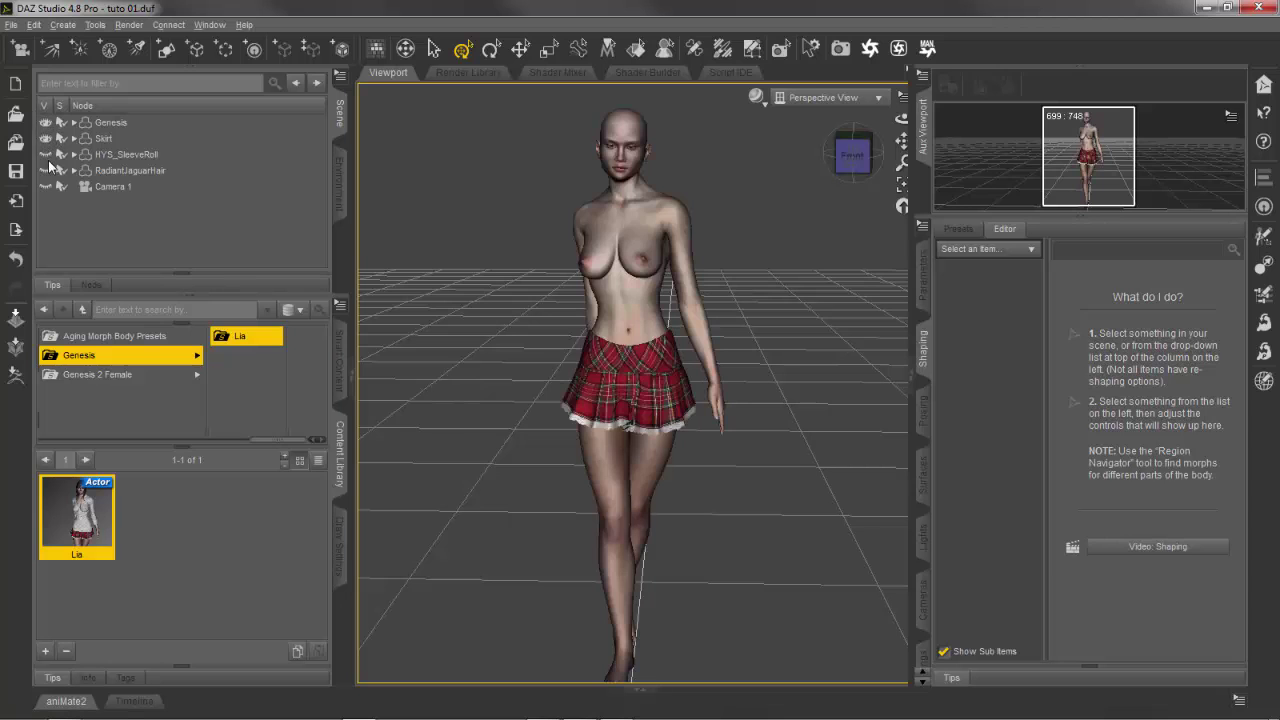
{"action": "left_click", "coordinate": [45, 154]}
{"action": "left_click", "coordinate": [45, 170]}
{"action": "scroll", "coordinate": [484, 252], "scroll_direction": "up", "scroll_amount": 6}
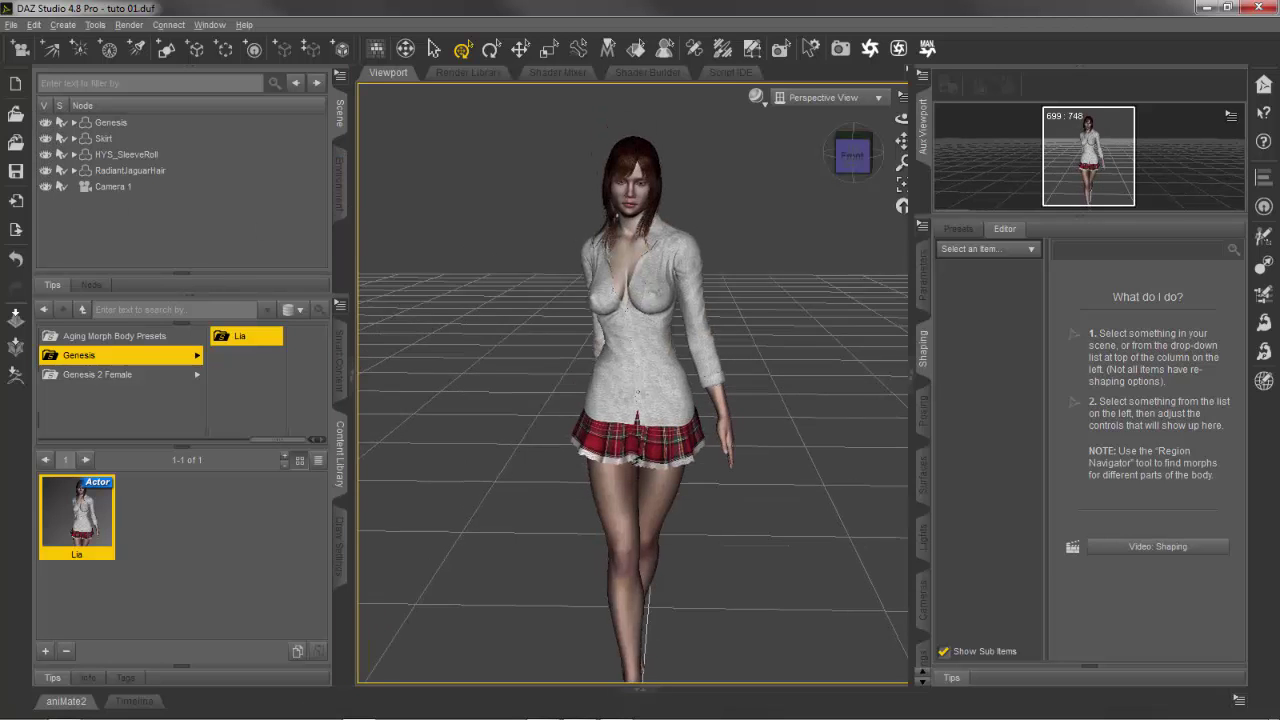
{"action": "middle_click_drag", "start_coordinate": [481, 244], "coordinate": [497, 266]}
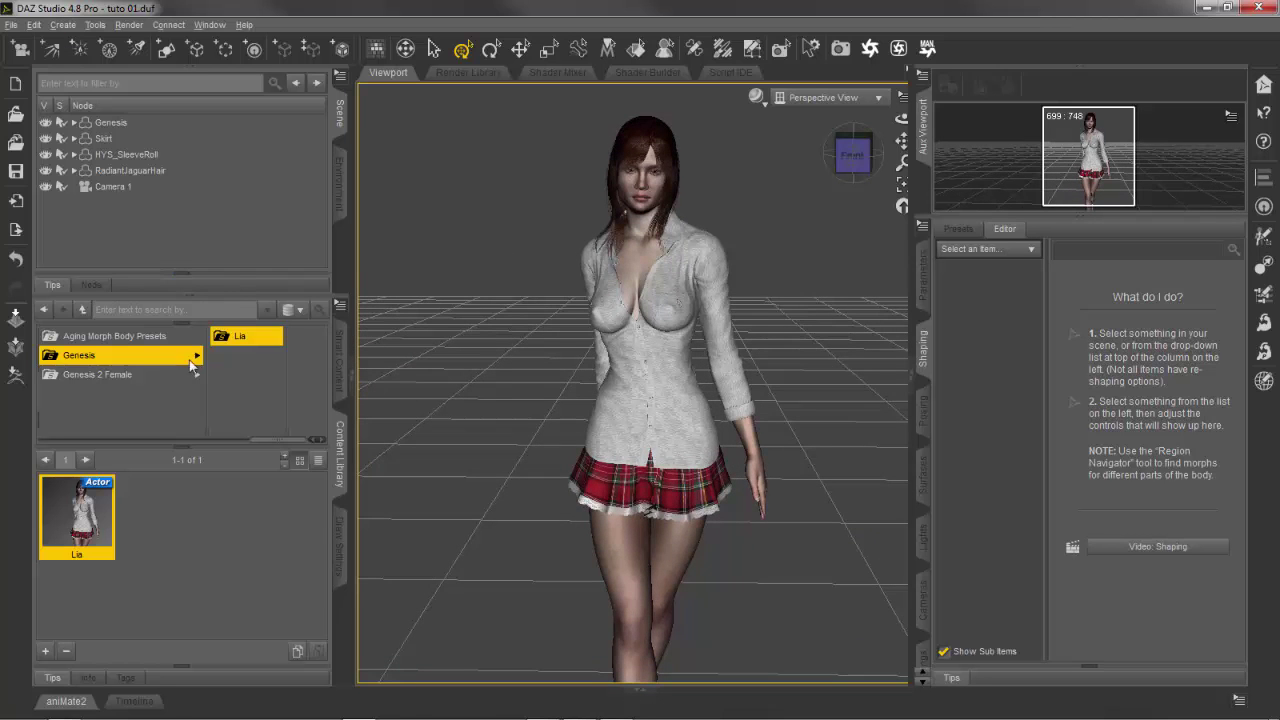
{"action": "middle_click_drag", "start_coordinate": [486, 363], "coordinate": [487, 304]}
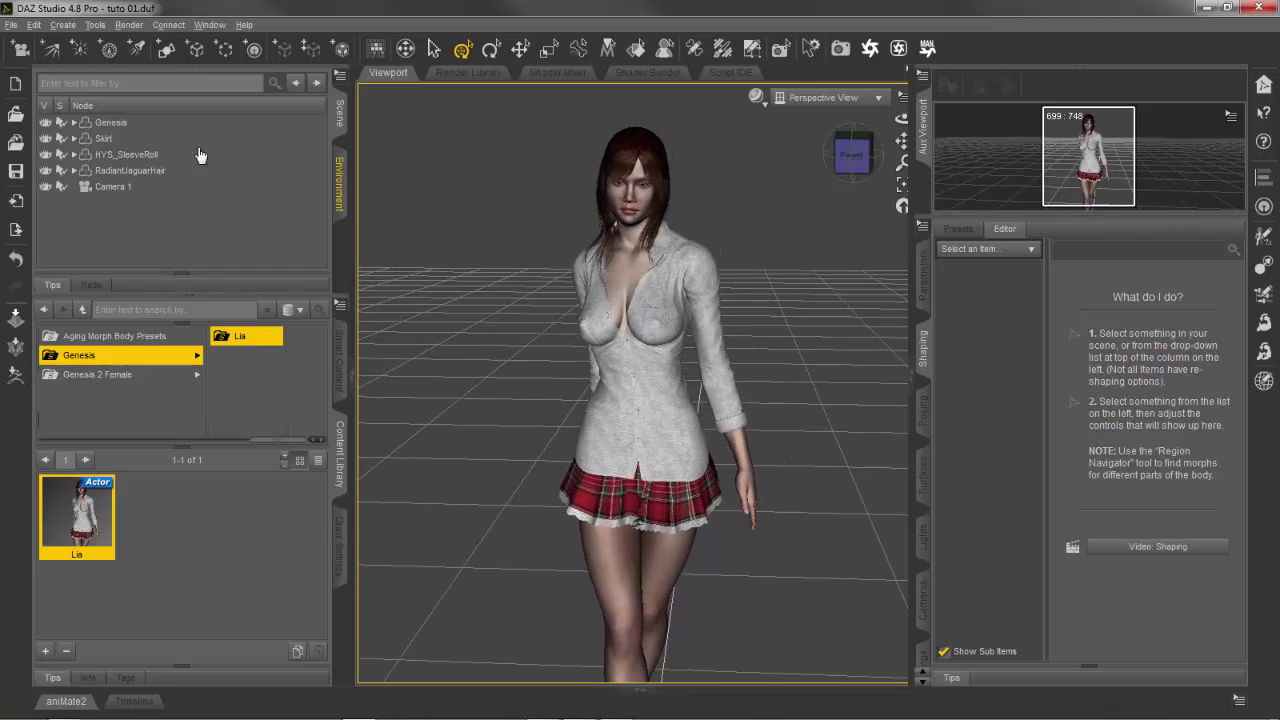
Select the Genesis figure and begin saving it as a Shaping Preset
{"action": "left_click", "coordinate": [11, 24]}
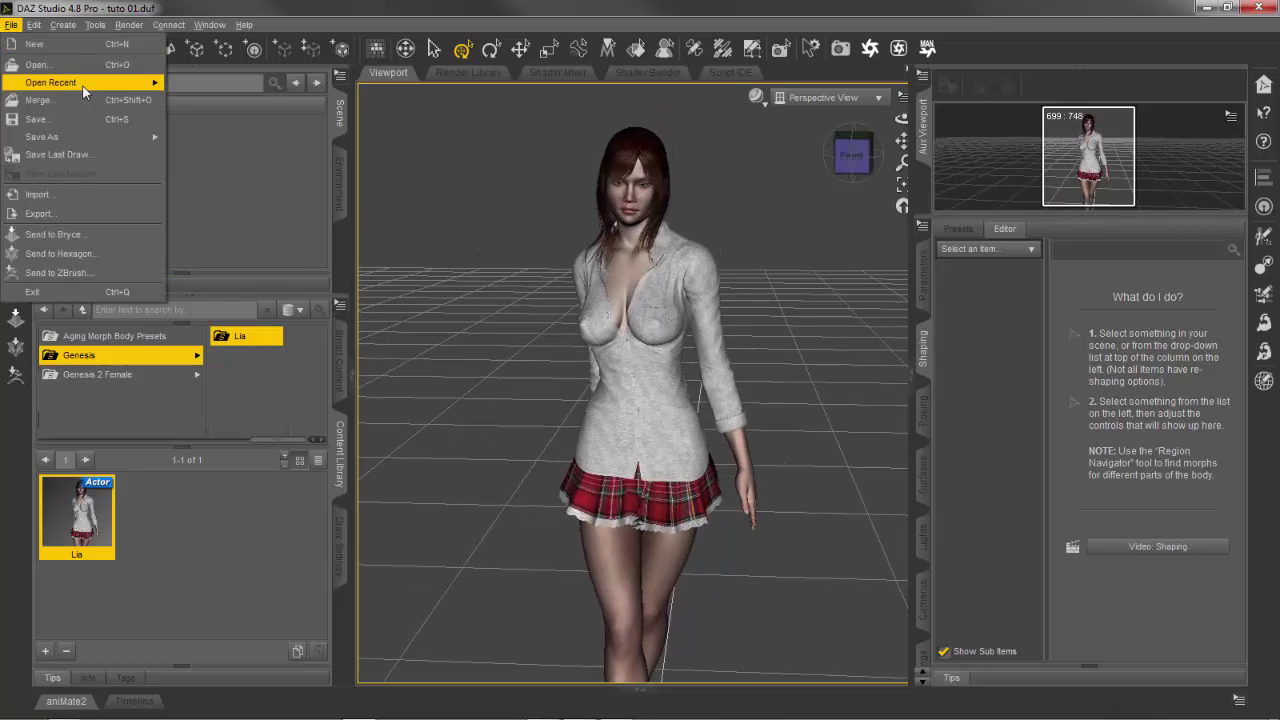
{"action": "left_click", "coordinate": [523, 245]}
{"action": "left_click", "coordinate": [627, 262]}
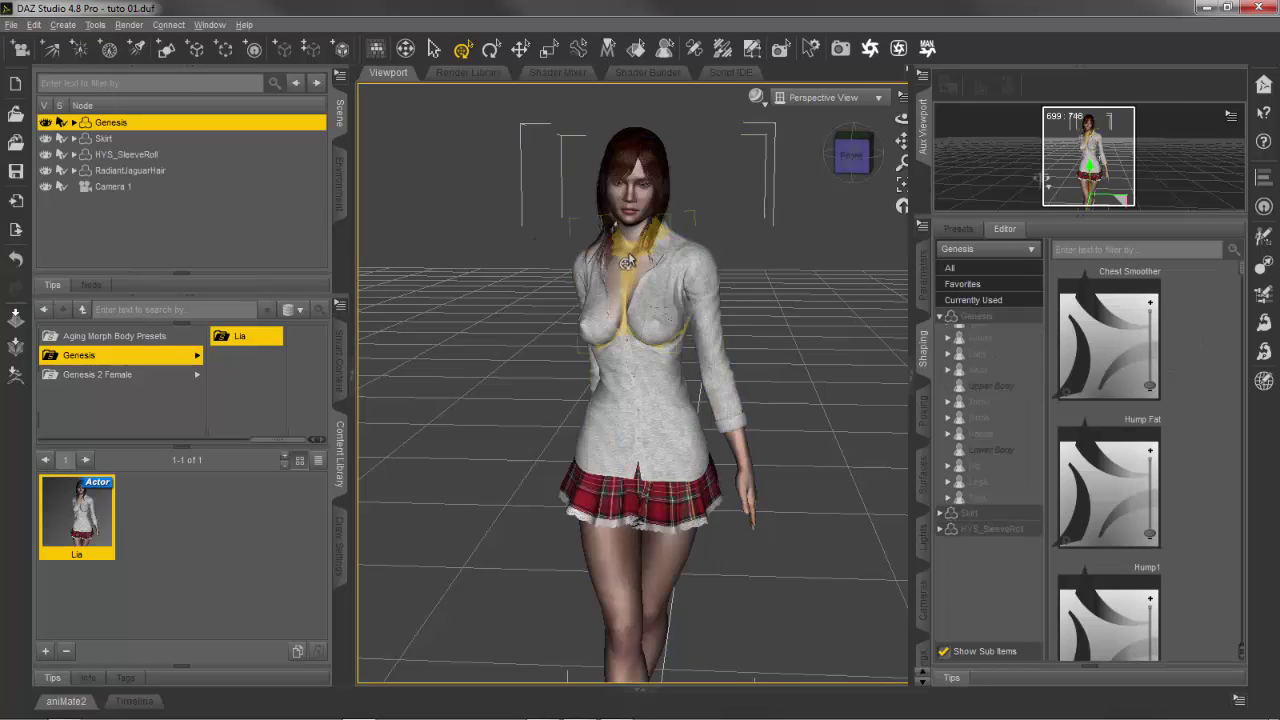
{"action": "left_click", "coordinate": [11, 24]}
{"action": "mouse_move", "coordinate": [91, 97]}
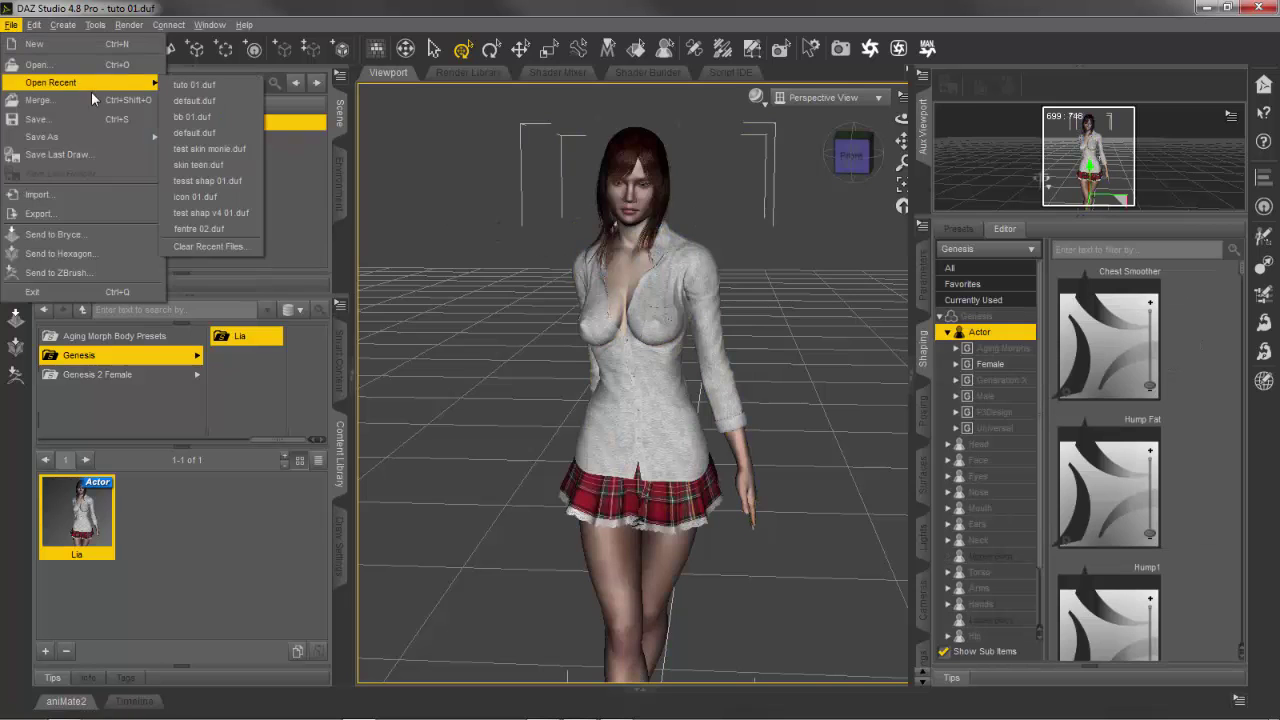
{"action": "mouse_move", "coordinate": [130, 137]}
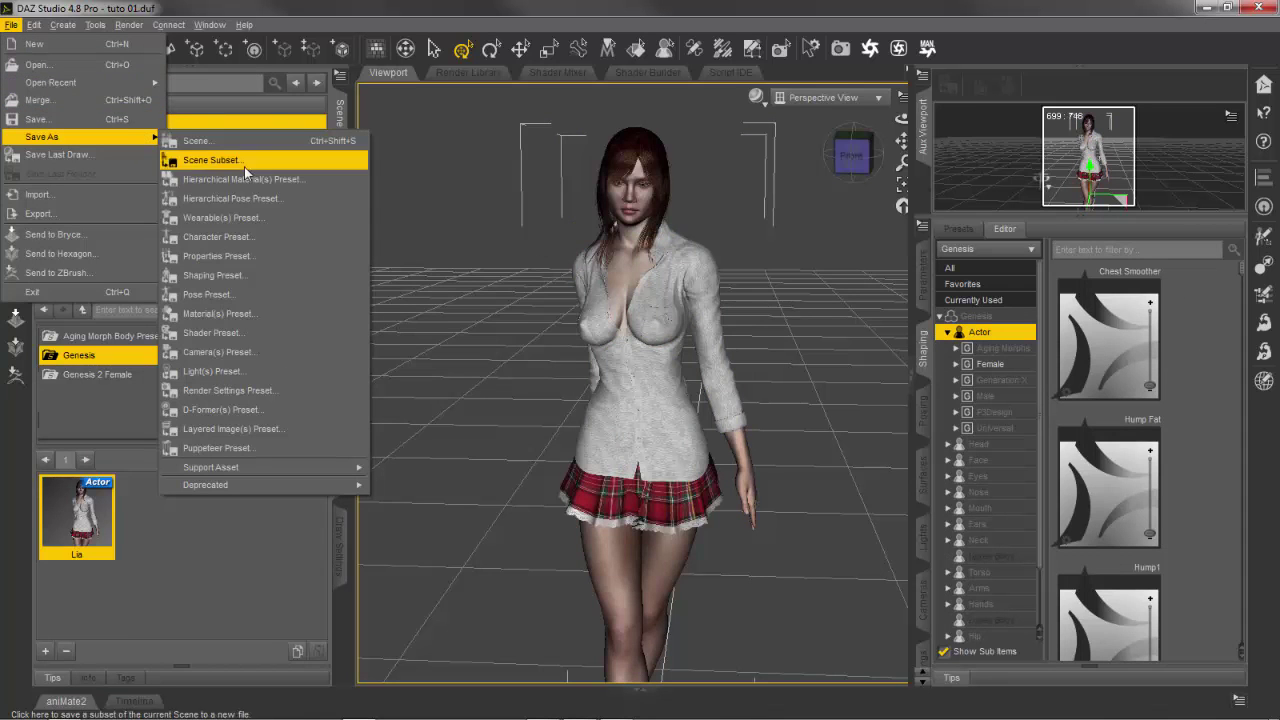
{"action": "left_click", "coordinate": [230, 276]}
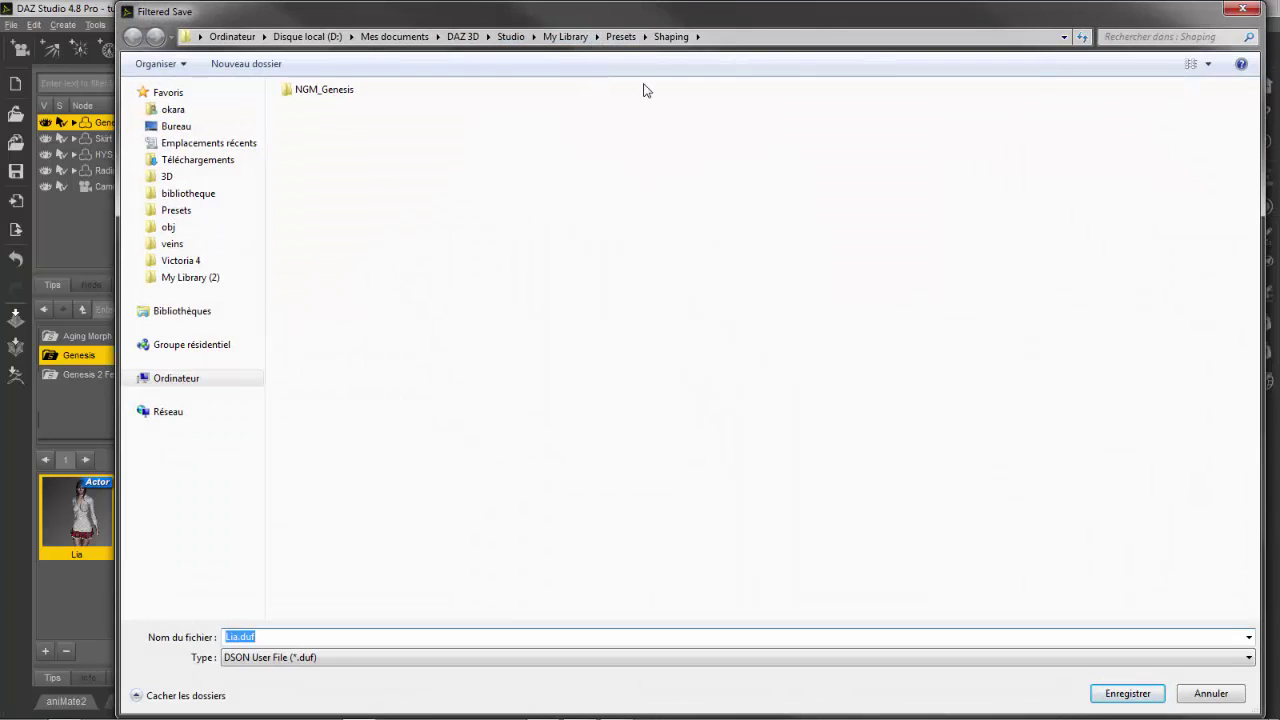
Create a folder named Genesis inside the Presets > Shaping folder
{"action": "key", "text": "ctrl+shift+n"}
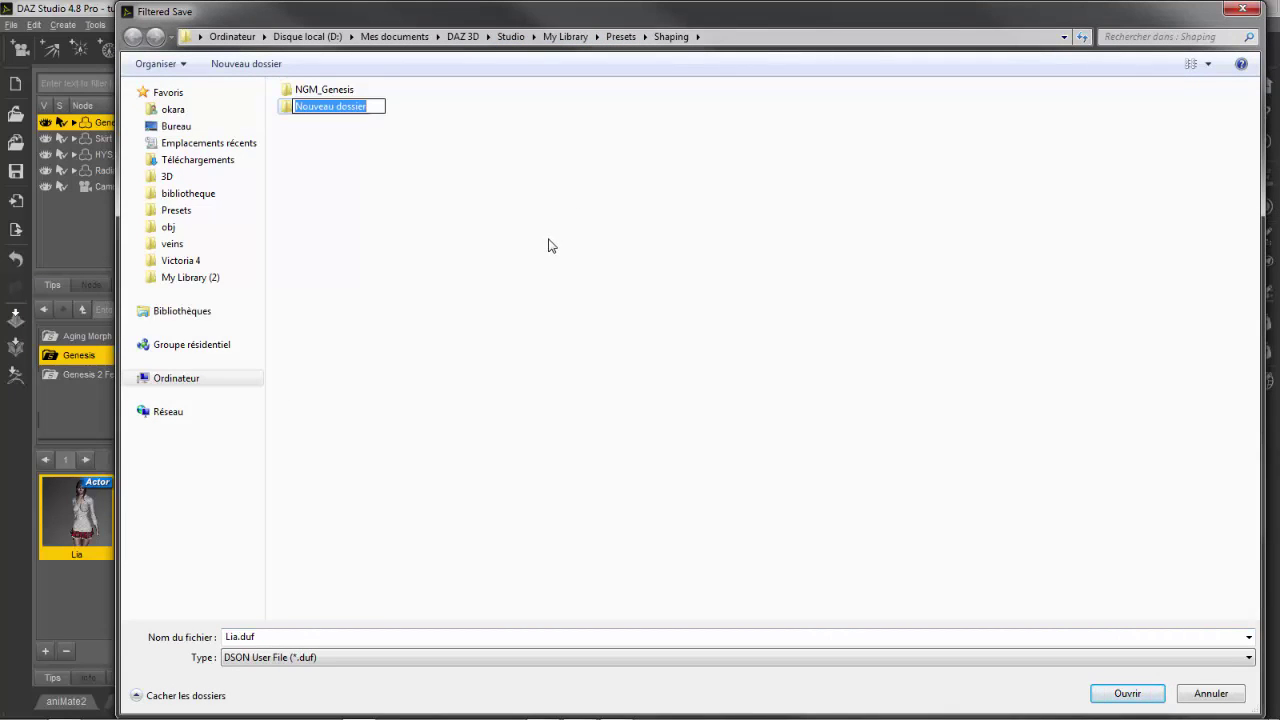
{"action": "type", "text": "ss"}
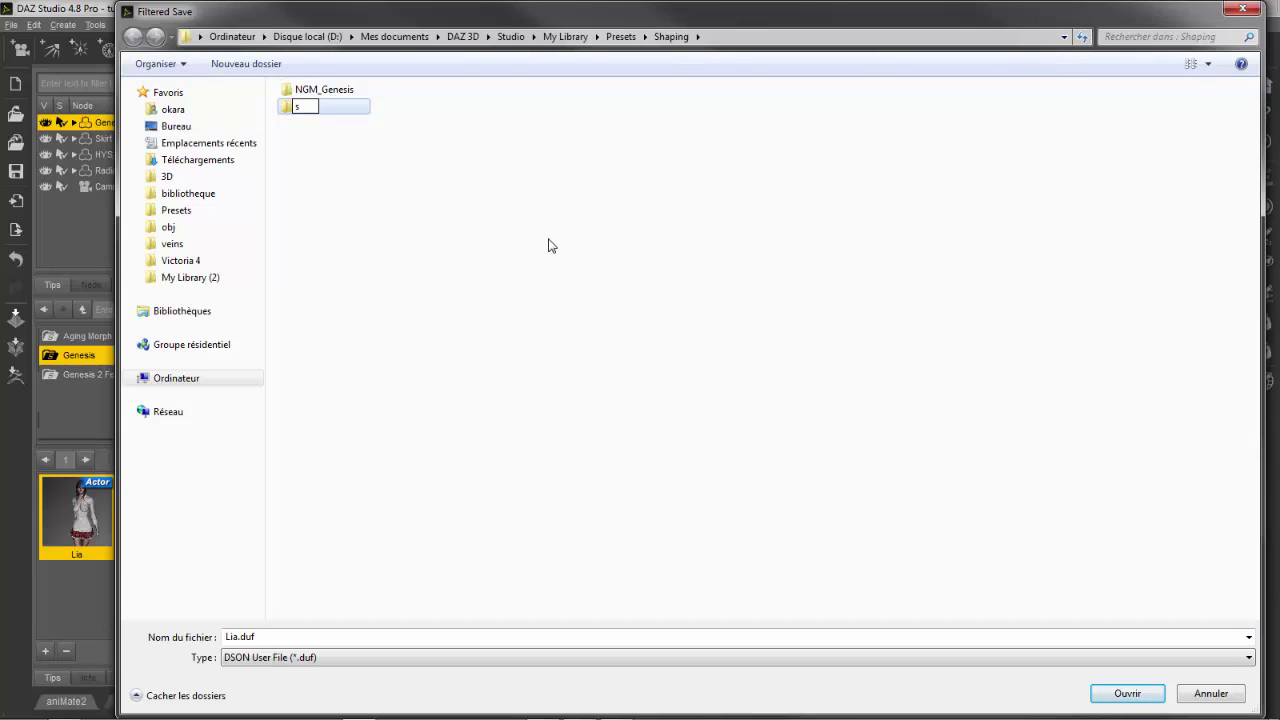
{"action": "key", "text": "slash"}
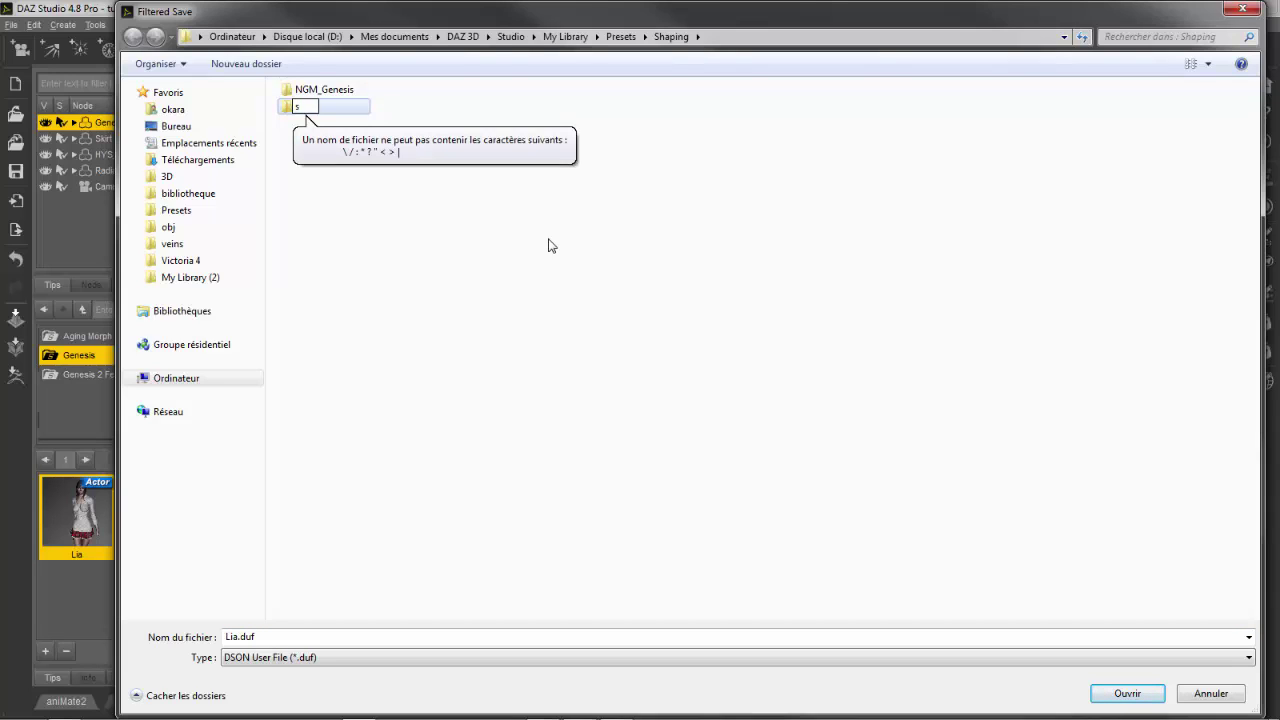
{"action": "key", "text": "BackSpace"}
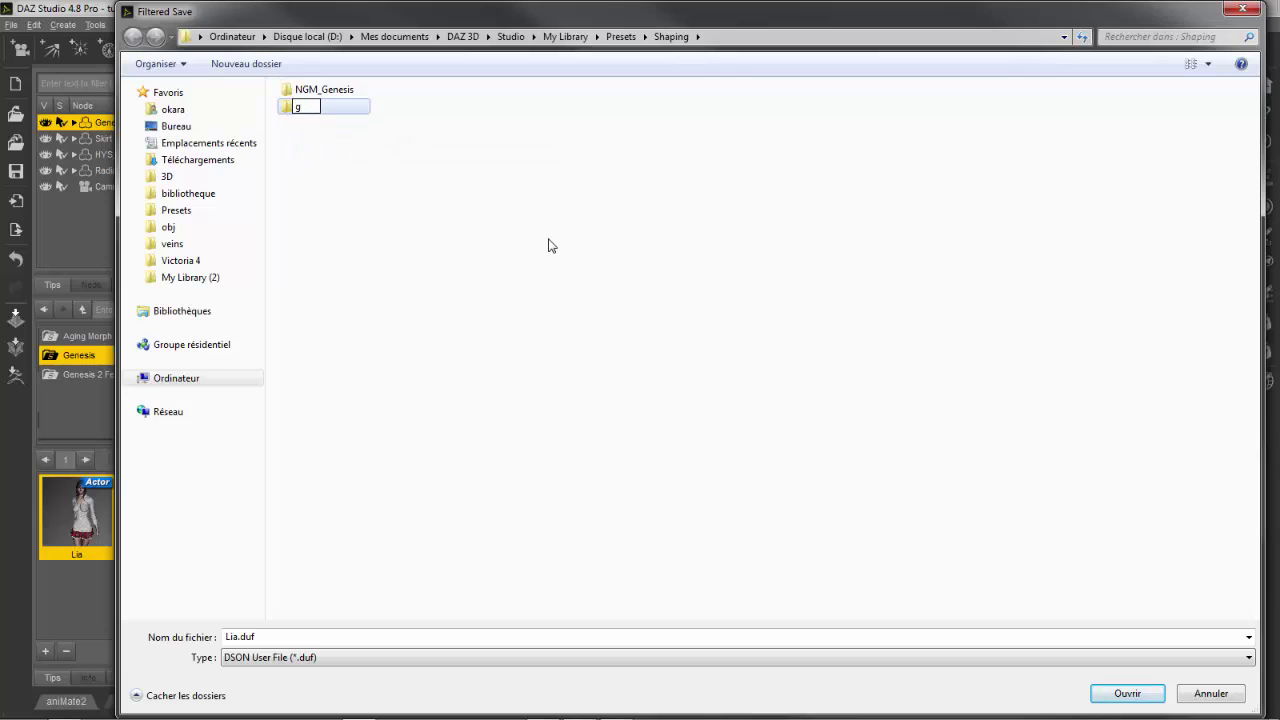
{"action": "key", "text": "BackSpace"}
{"action": "key", "text": "slash"}
{"action": "type", "text": "Genesis"}
{"action": "key", "text": "Return"}
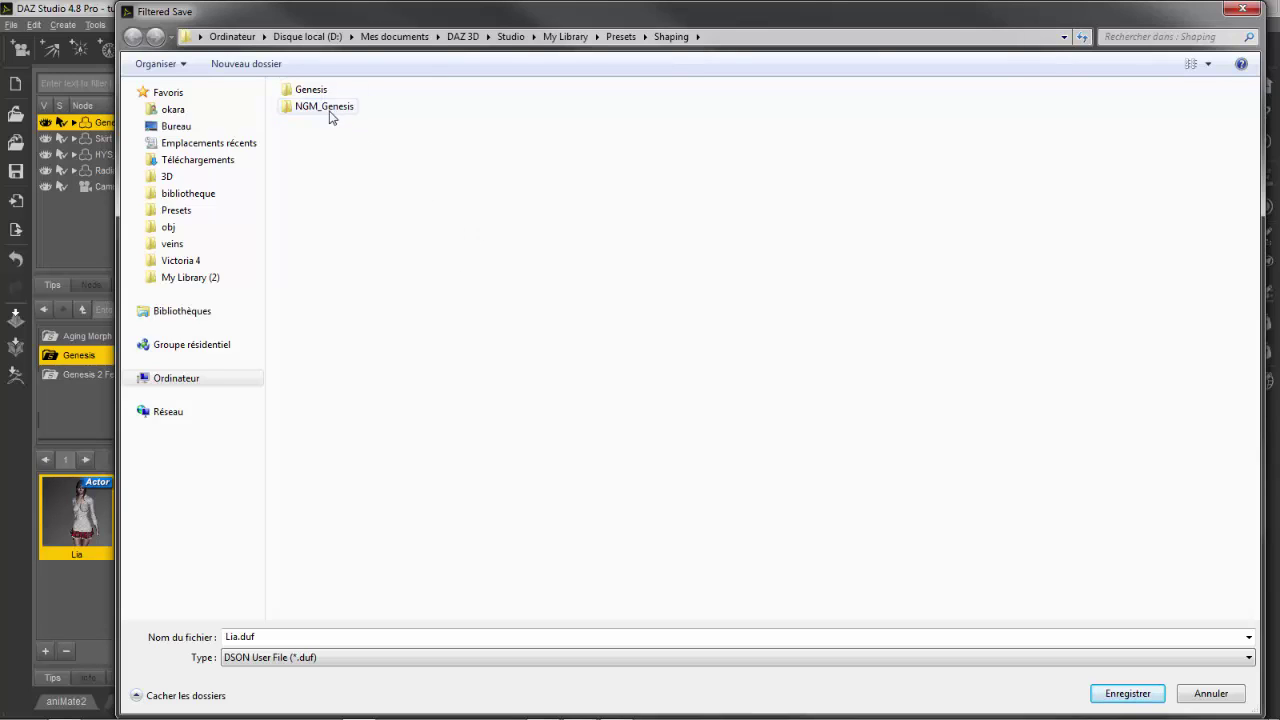
Create a folder named Lia inside the new Genesis folder and save the shaping preset there as Lia.duf
{"action": "double_click", "coordinate": [303, 89]}
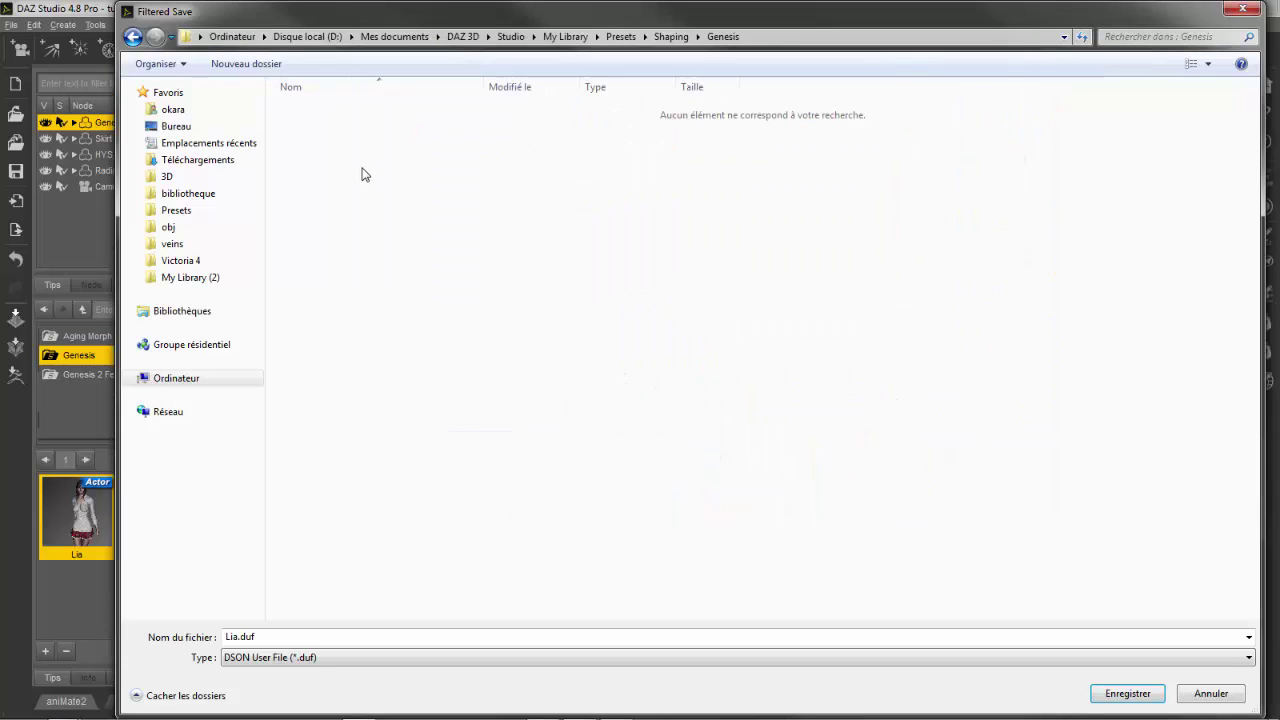
{"action": "key", "text": "ctrl+shift+n"}
{"action": "type", "text": "Lia"}
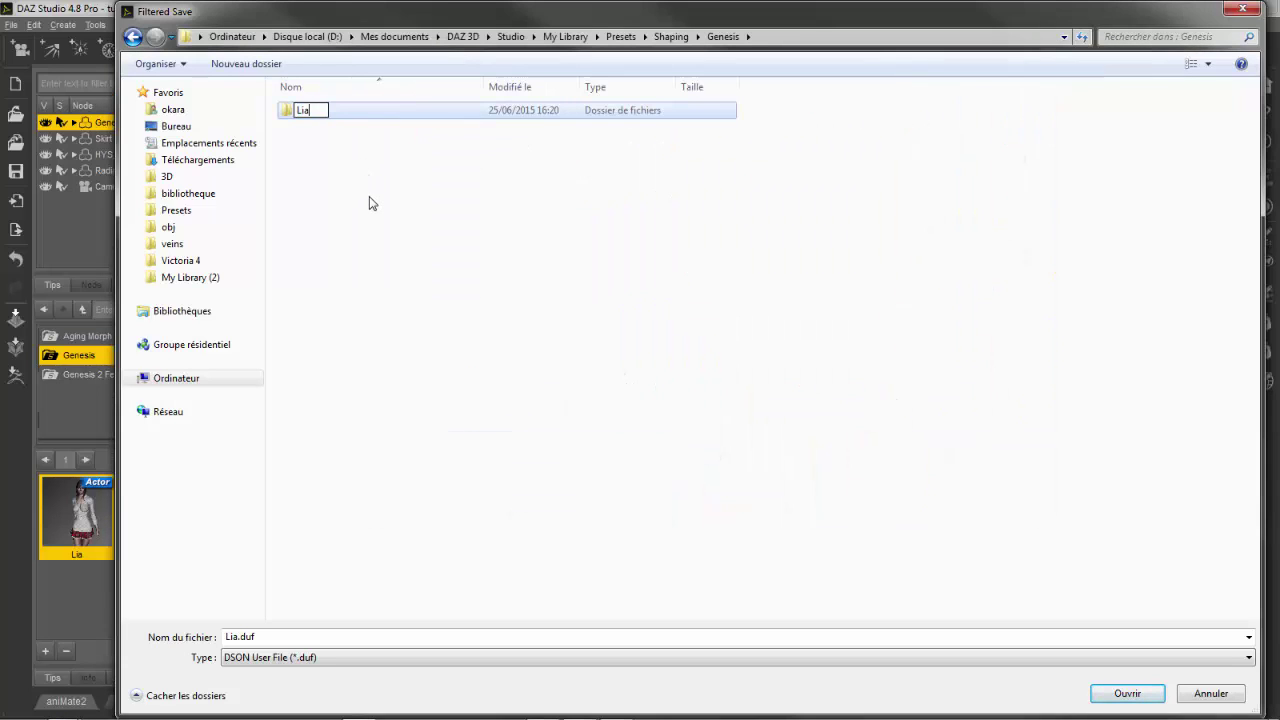
{"action": "left_click", "coordinate": [370, 203]}
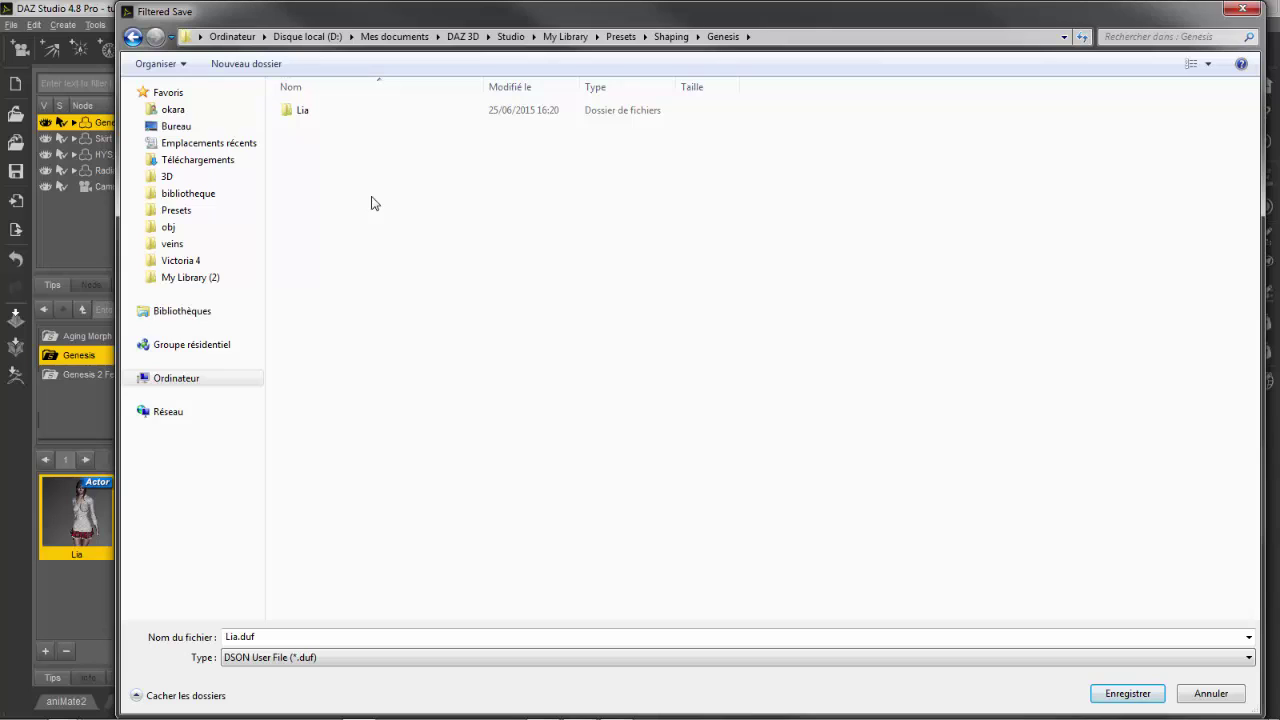
{"action": "double_click", "coordinate": [357, 112]}
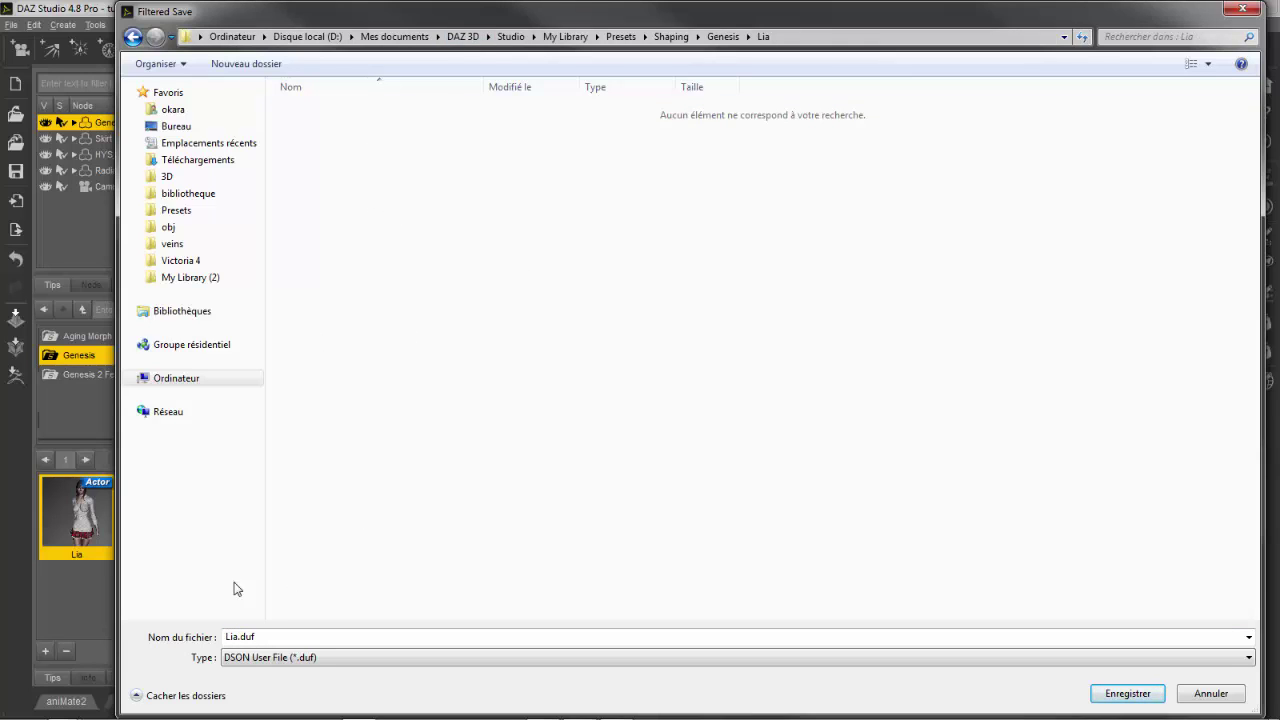
{"action": "left_click", "coordinate": [1128, 697]}
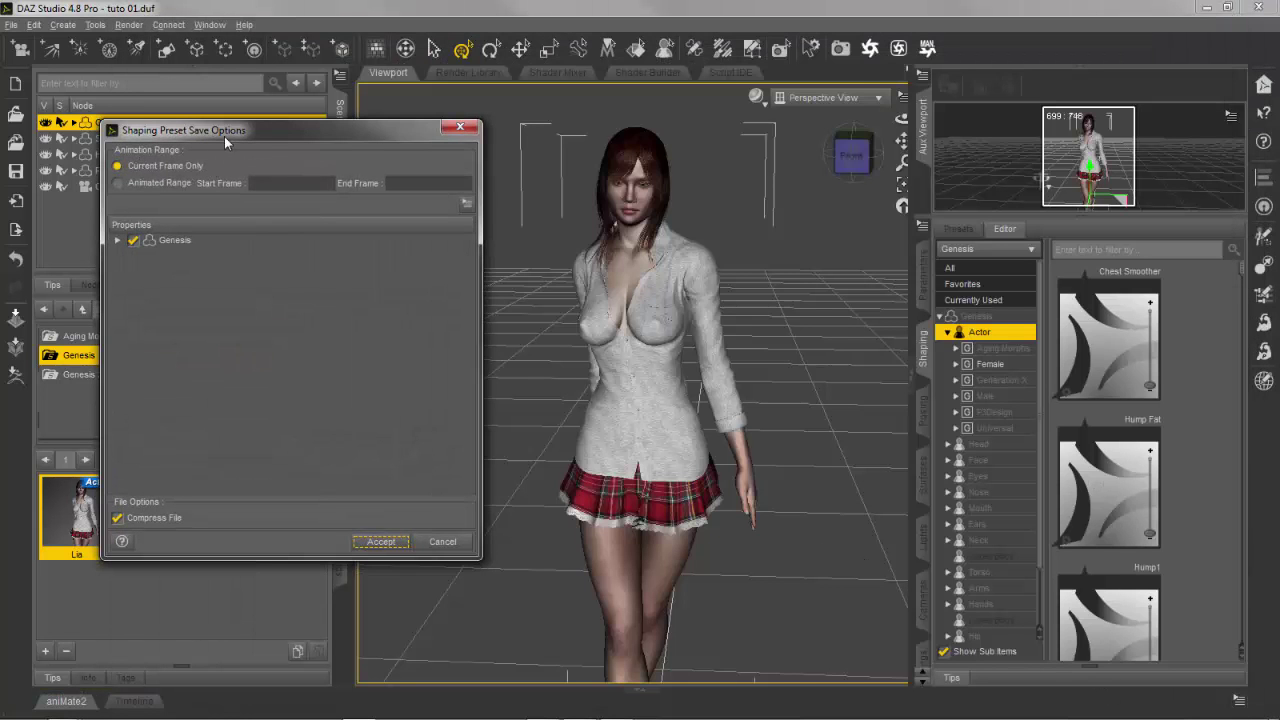
{"action": "left_click_drag", "start_coordinate": [224, 136], "coordinate": [459, 165]}
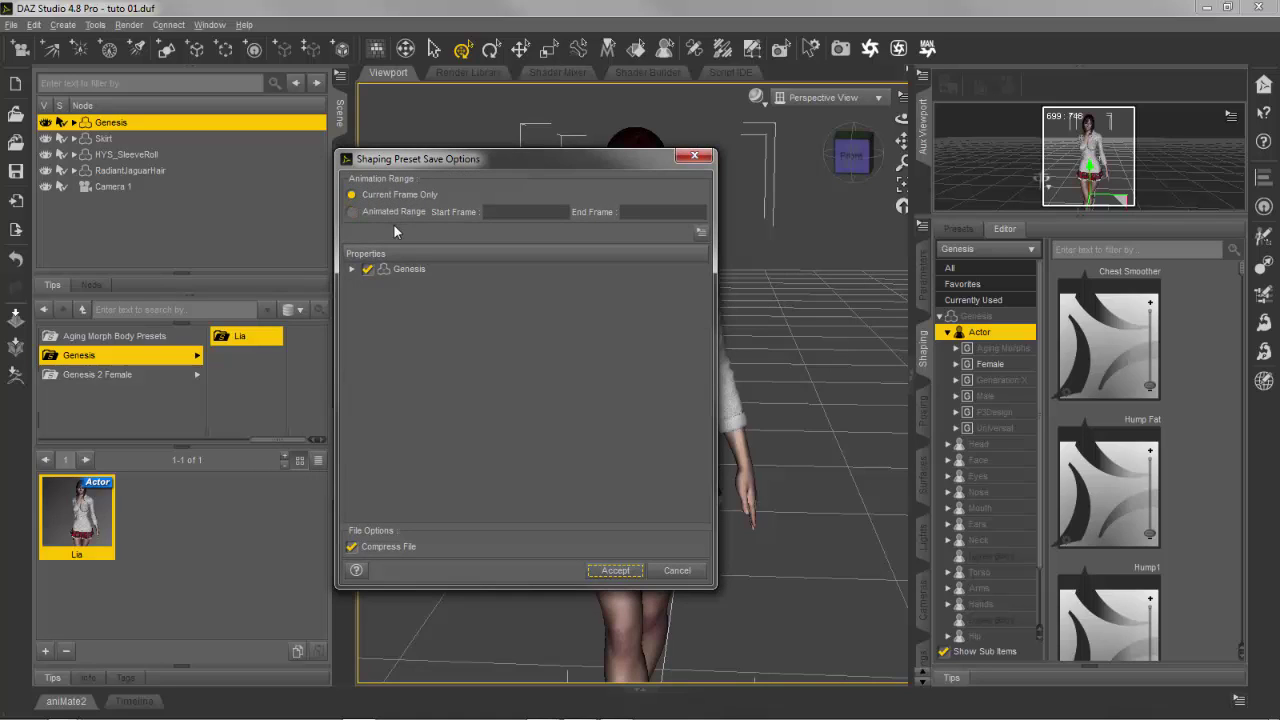
Expand the Genesis properties and accept the shaping preset save options with Current Frame Only
{"action": "left_click_drag", "start_coordinate": [442, 164], "coordinate": [456, 172]}
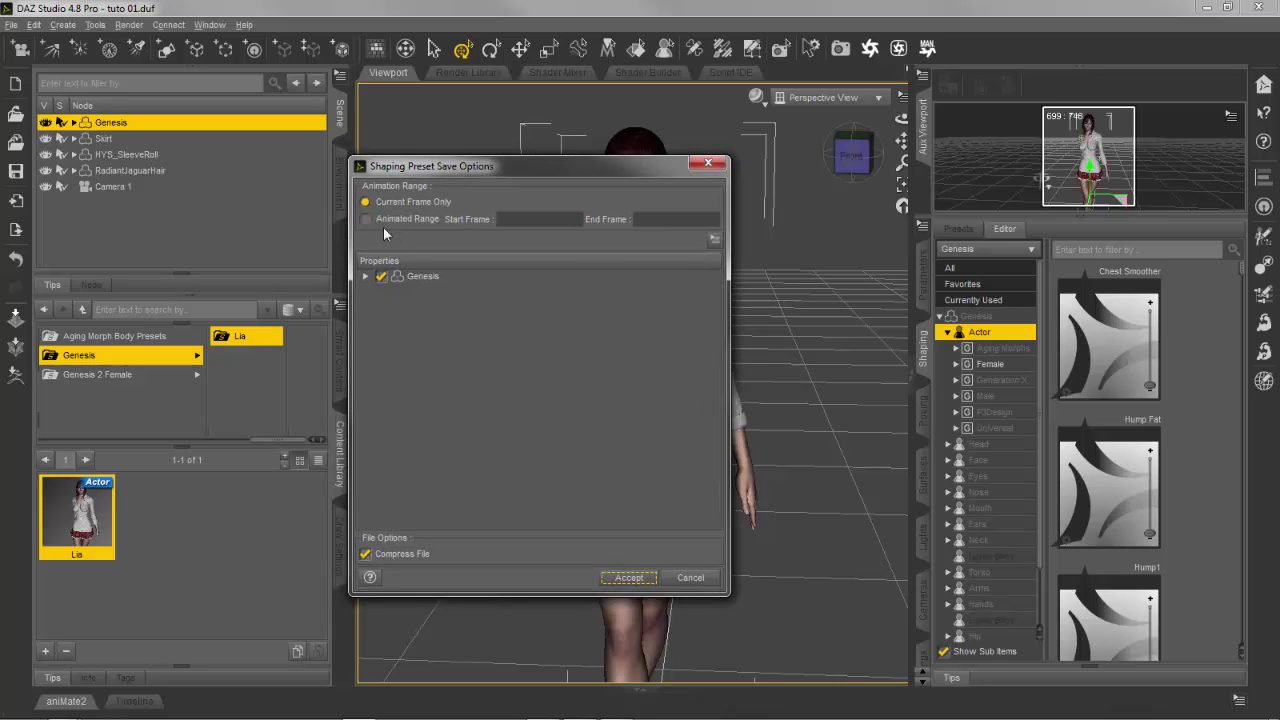
{"action": "left_click_drag", "start_coordinate": [428, 168], "coordinate": [460, 158]}
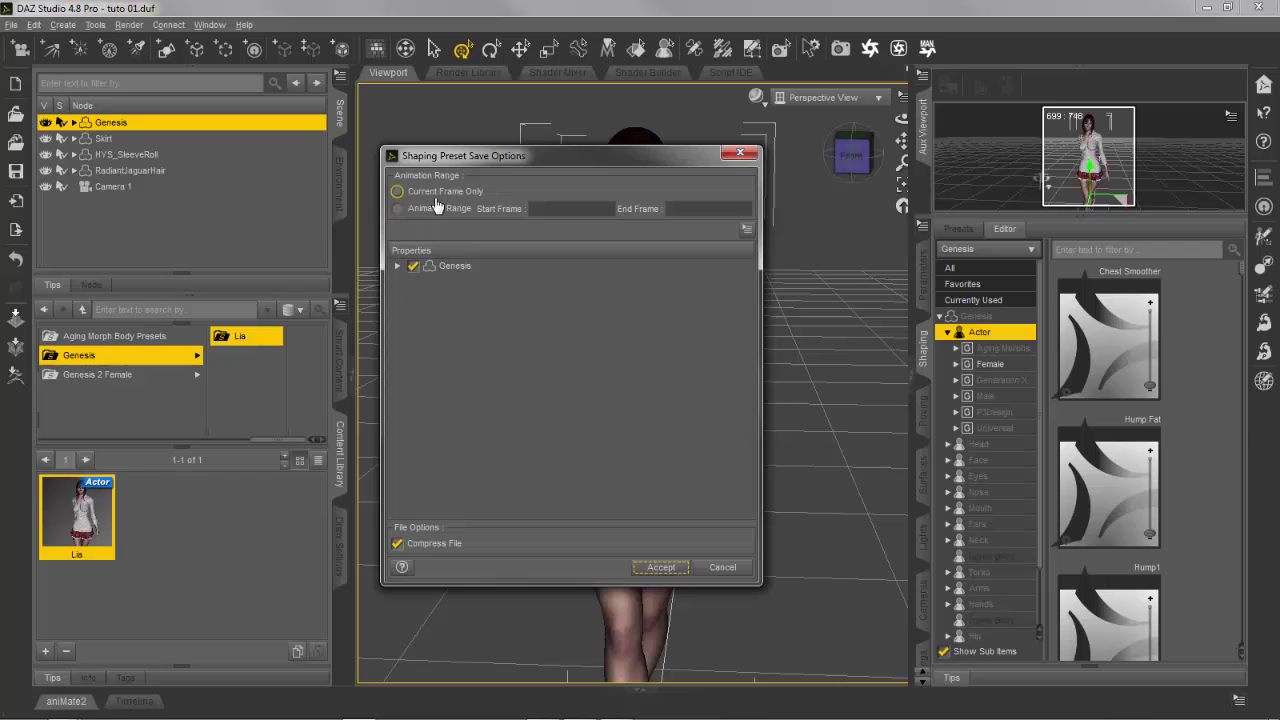
{"action": "left_click", "coordinate": [397, 266]}
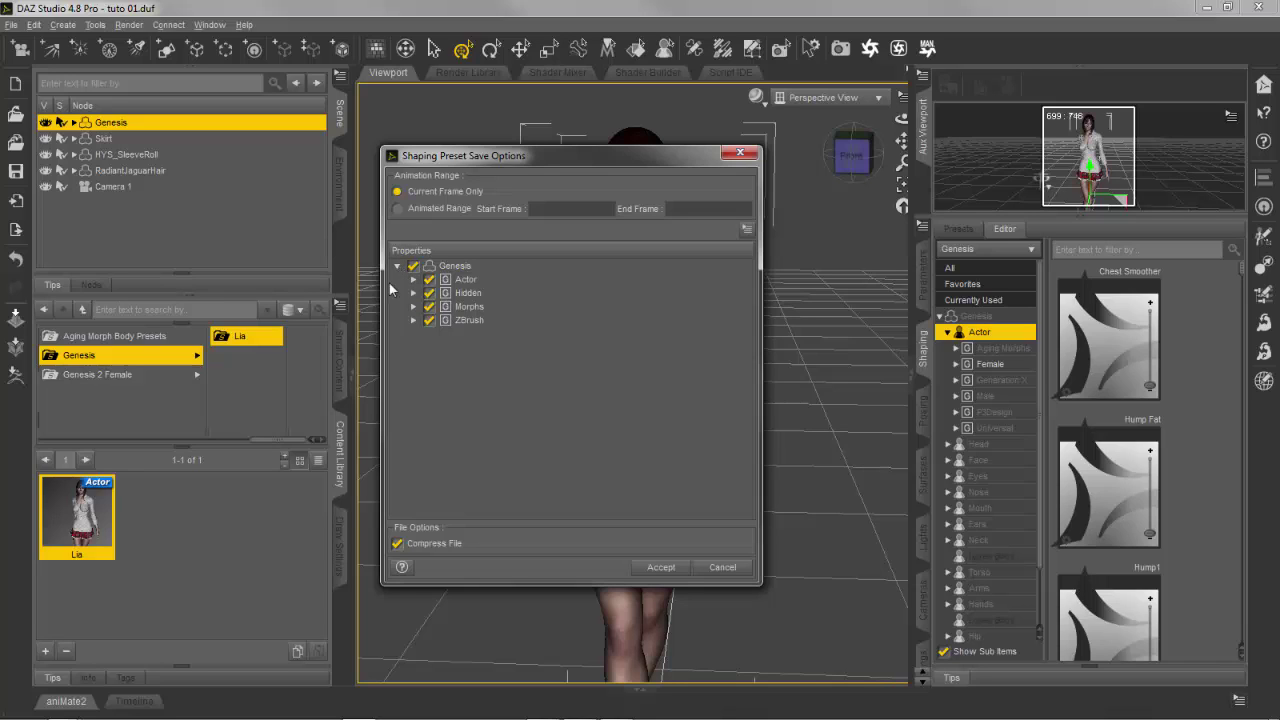
{"action": "left_click", "coordinate": [427, 550]}
{"action": "left_click", "coordinate": [659, 570]}
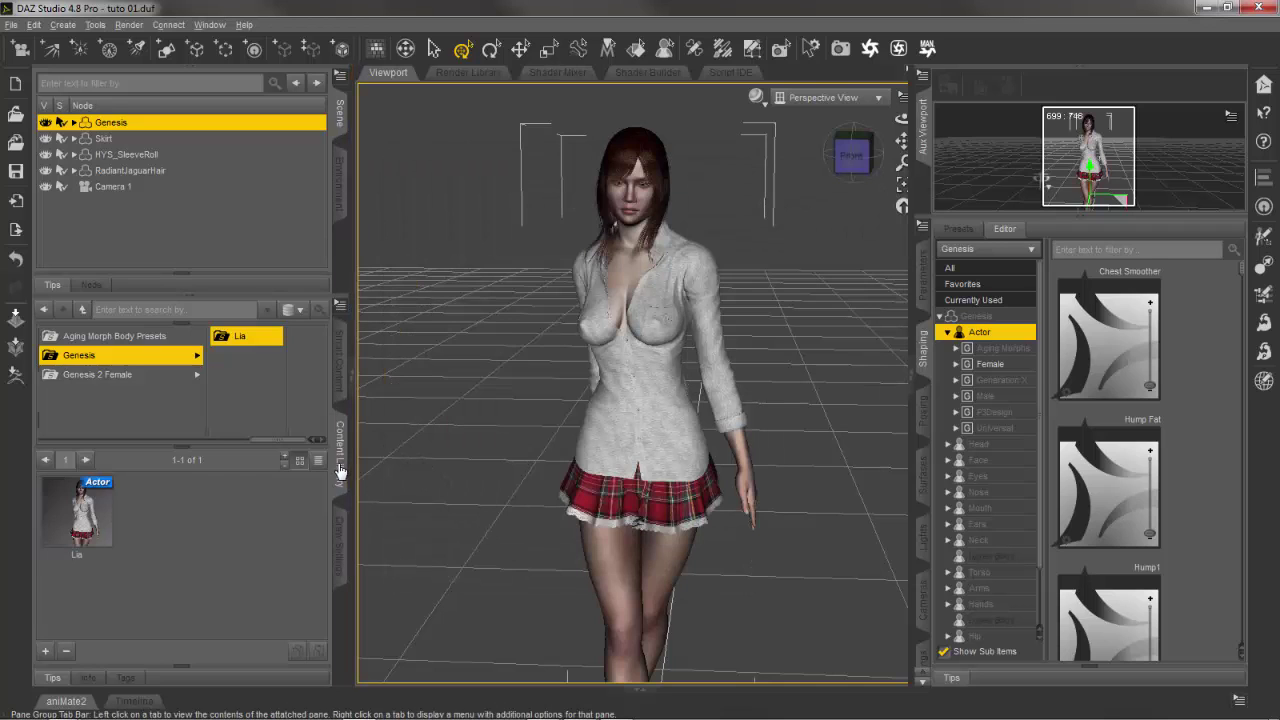
Browse to Presets > Shaping > Genesis > Lia in the content library and select the saved Lia shaping preset
{"action": "left_click_drag", "start_coordinate": [285, 440], "coordinate": [215, 436]}
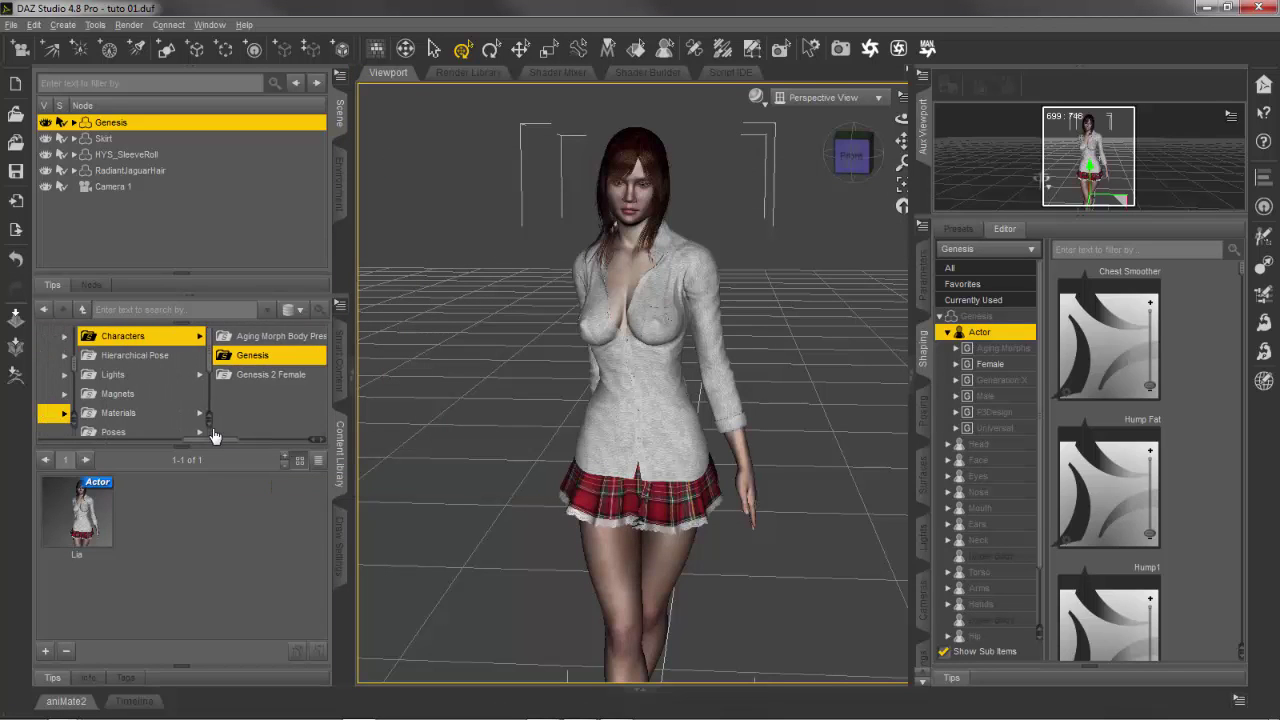
{"action": "left_click", "coordinate": [66, 414]}
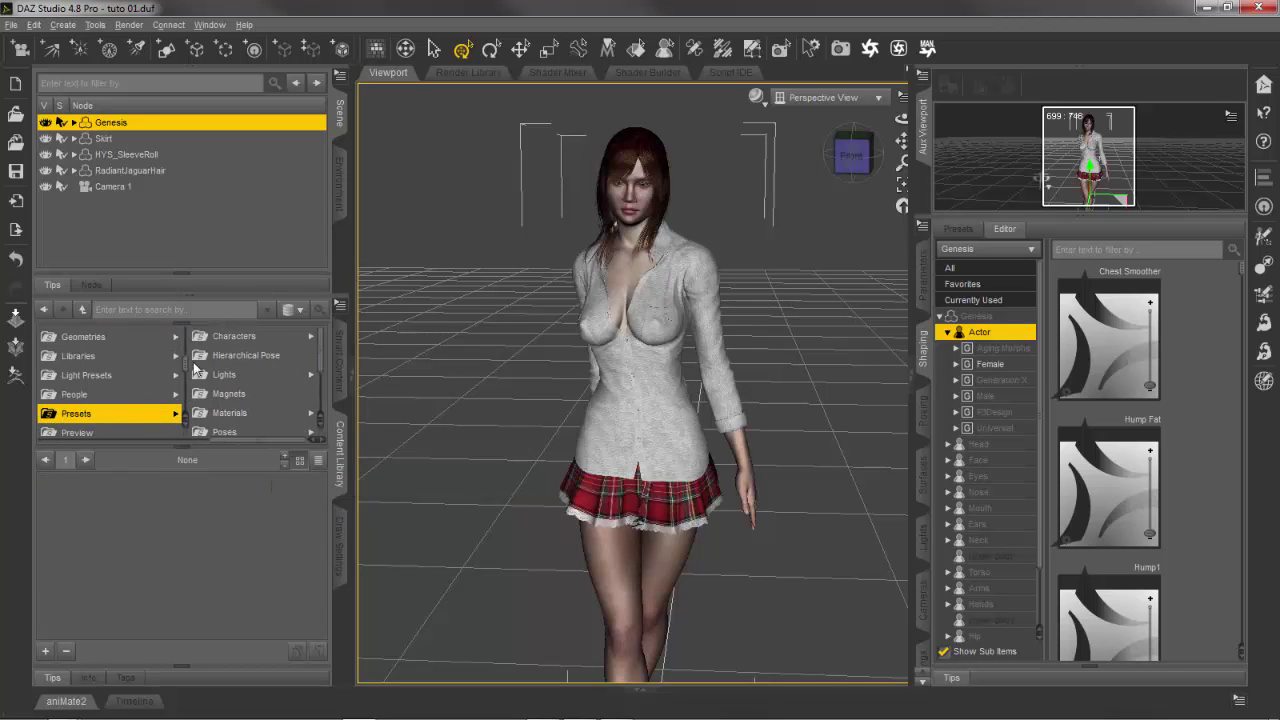
{"action": "scroll", "coordinate": [215, 385], "scroll_direction": "down", "scroll_amount": 3}
{"action": "left_click", "coordinate": [232, 407]}
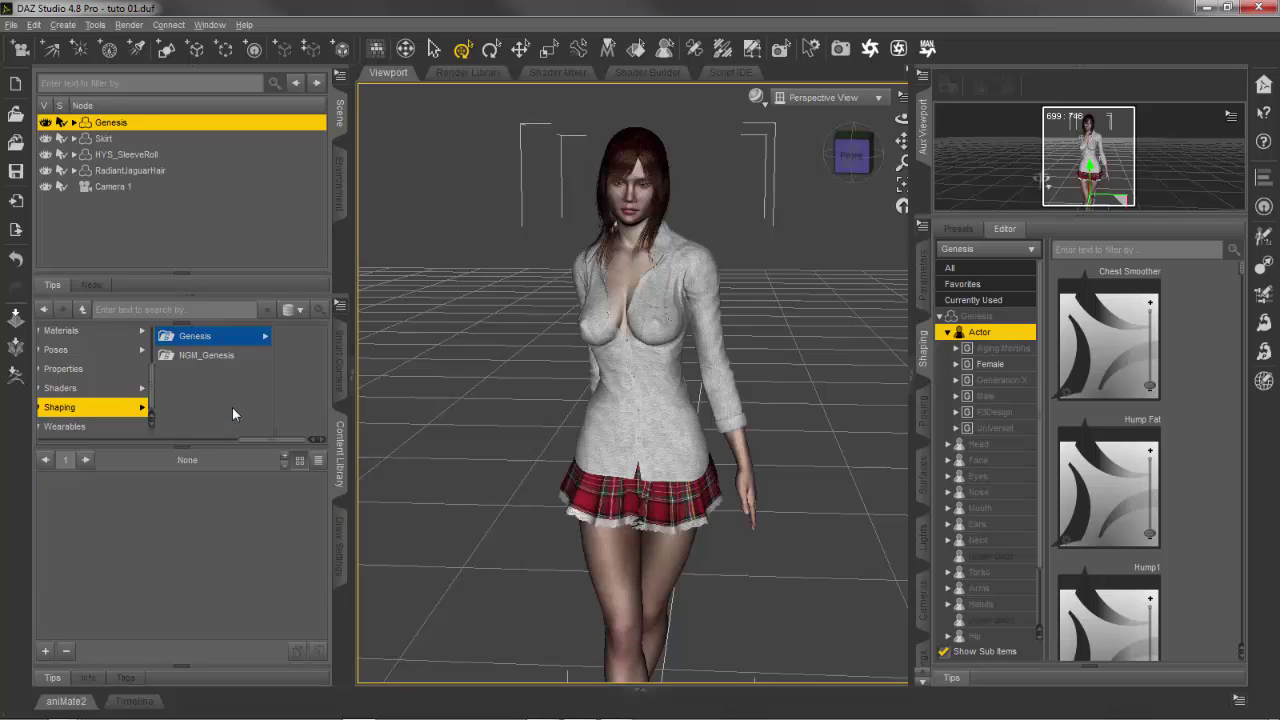
{"action": "left_click", "coordinate": [211, 340]}
{"action": "left_click", "coordinate": [259, 340]}
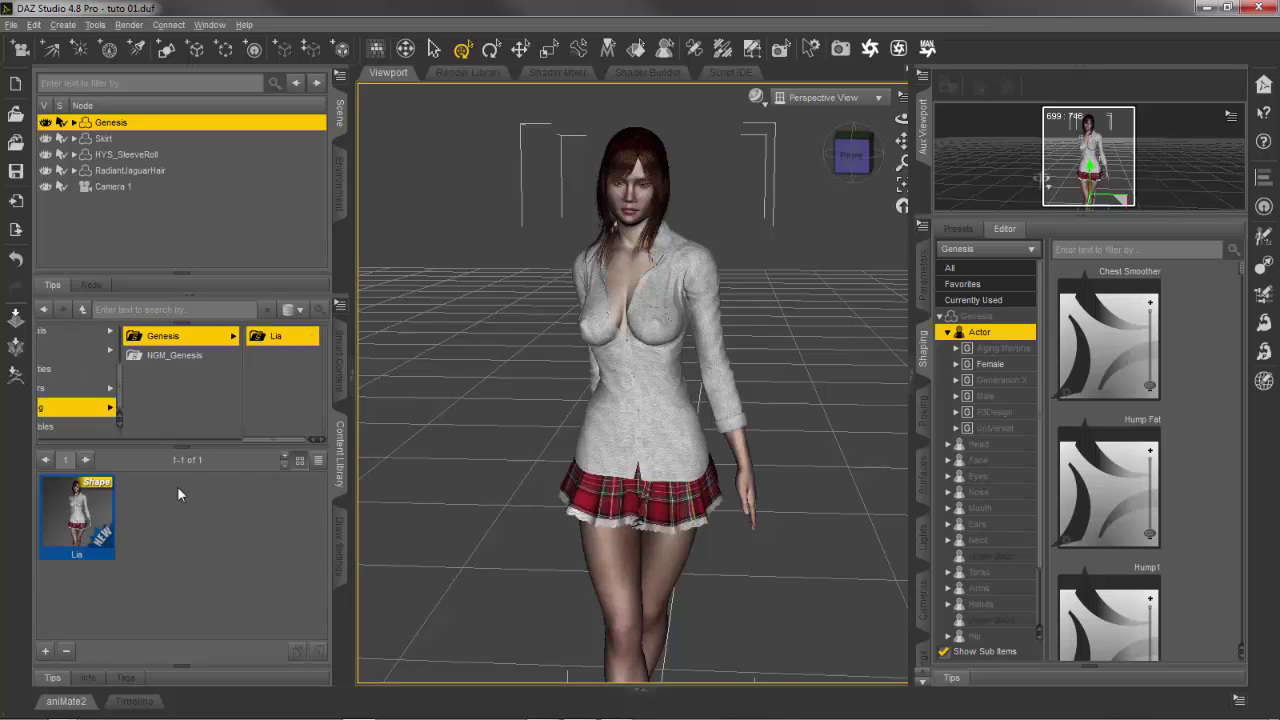
{"action": "left_click", "coordinate": [78, 518]}
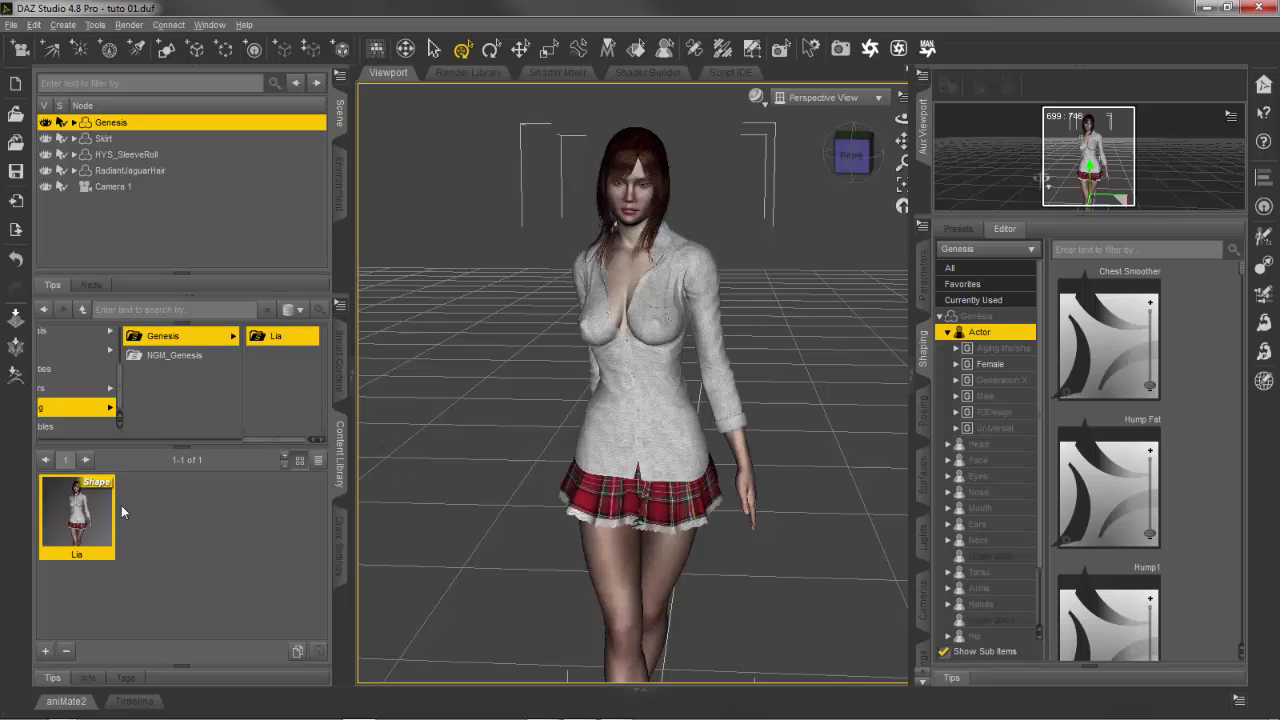
Clear the scene selection and load a fresh base Genesis figure from the People > Genesis folder
{"action": "scroll", "coordinate": [469, 367], "scroll_direction": "down", "scroll_amount": 2}
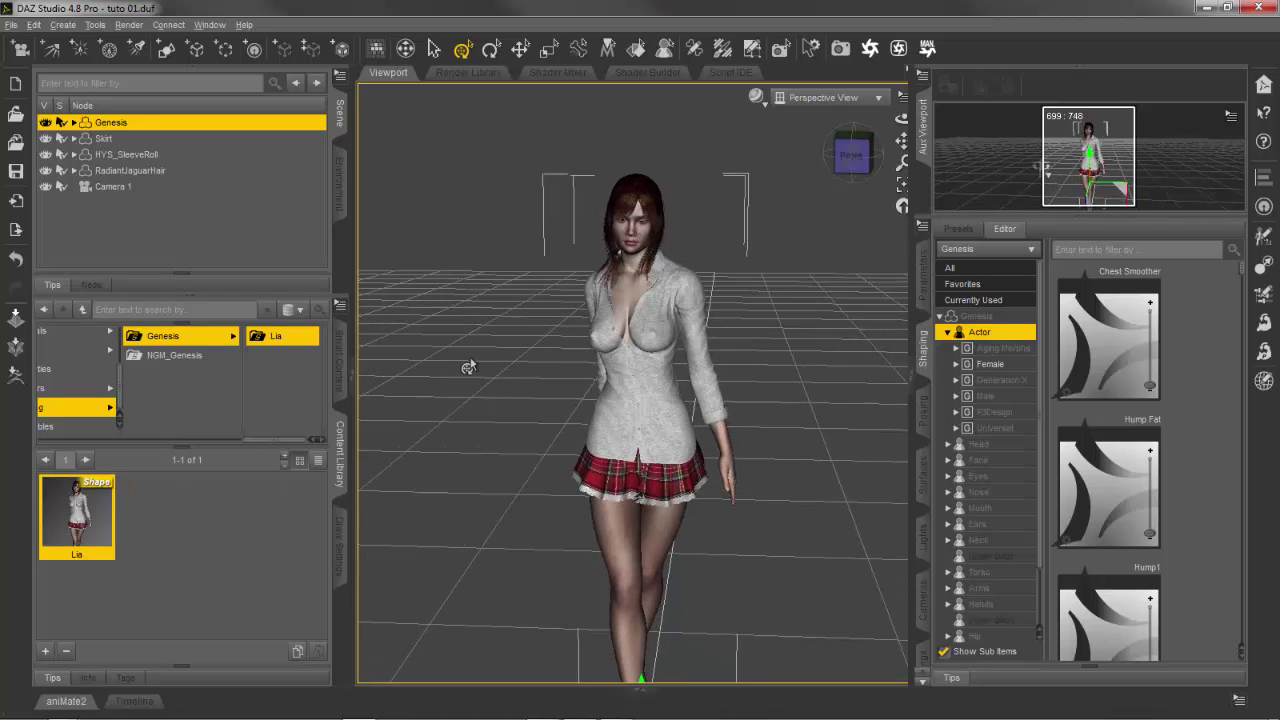
{"action": "left_click", "coordinate": [470, 367]}
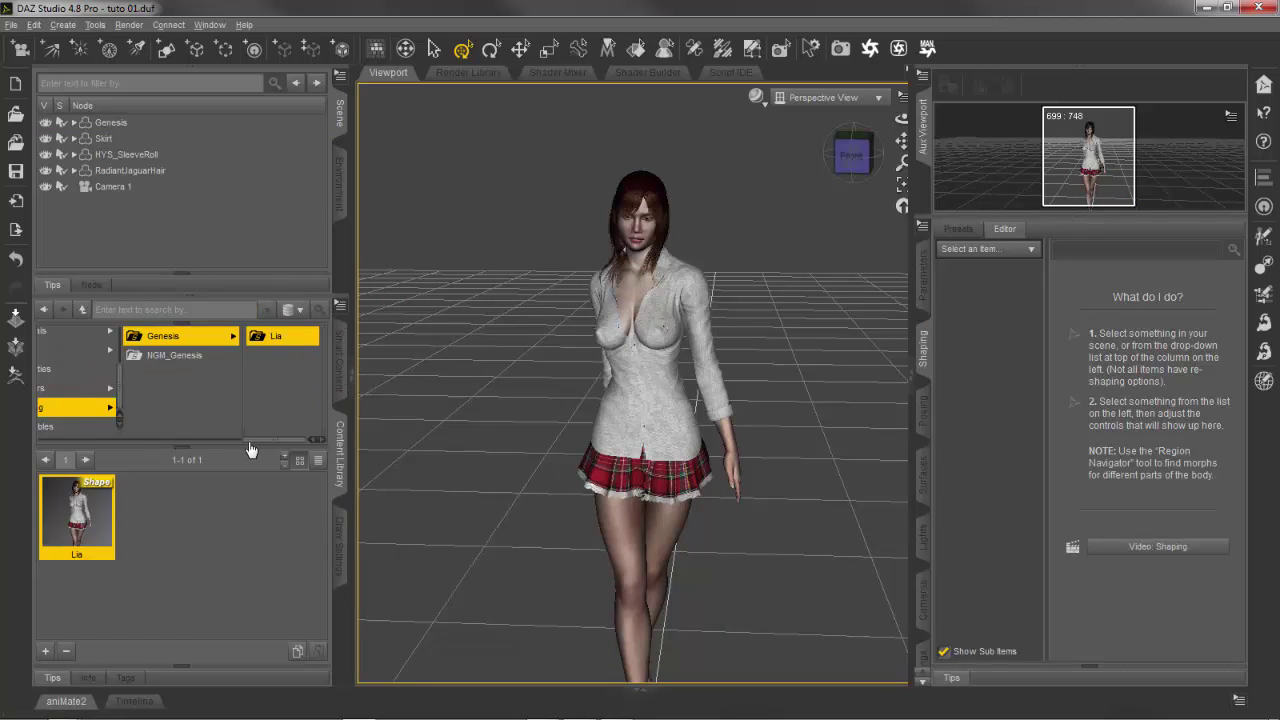
{"action": "left_click_drag", "start_coordinate": [250, 441], "coordinate": [128, 437]}
{"action": "left_click", "coordinate": [126, 393]}
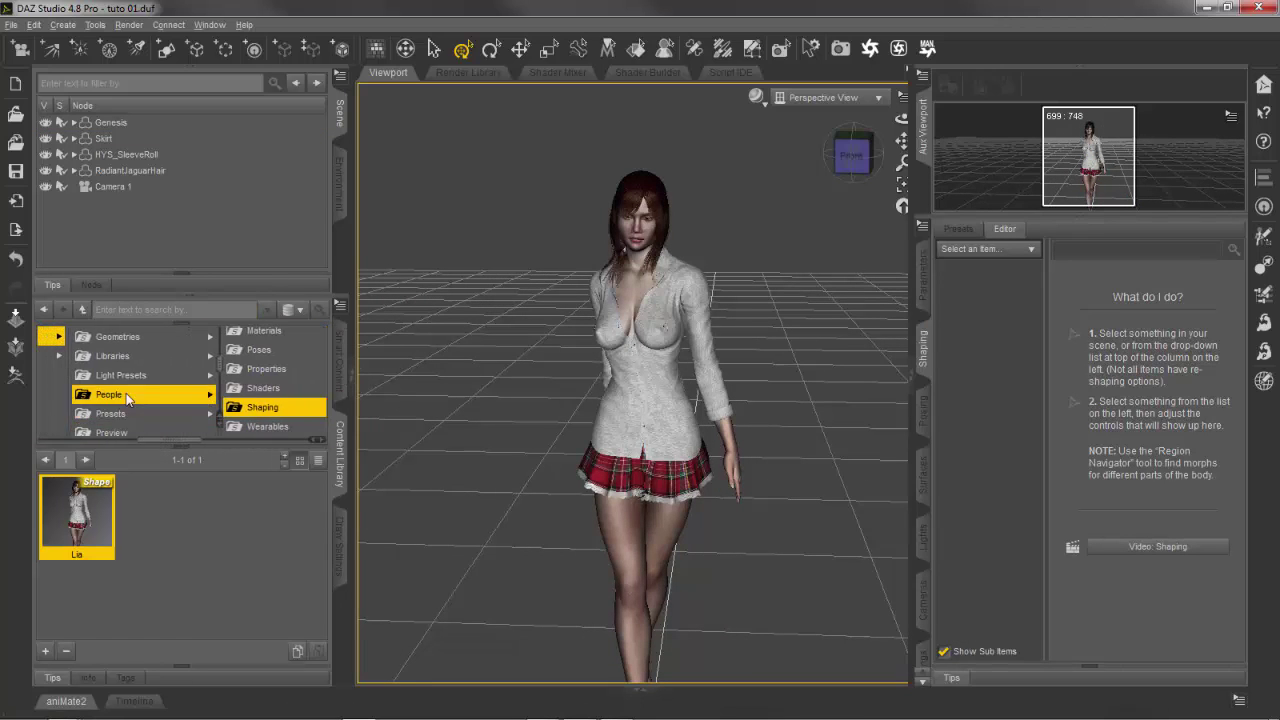
{"action": "left_click", "coordinate": [224, 355]}
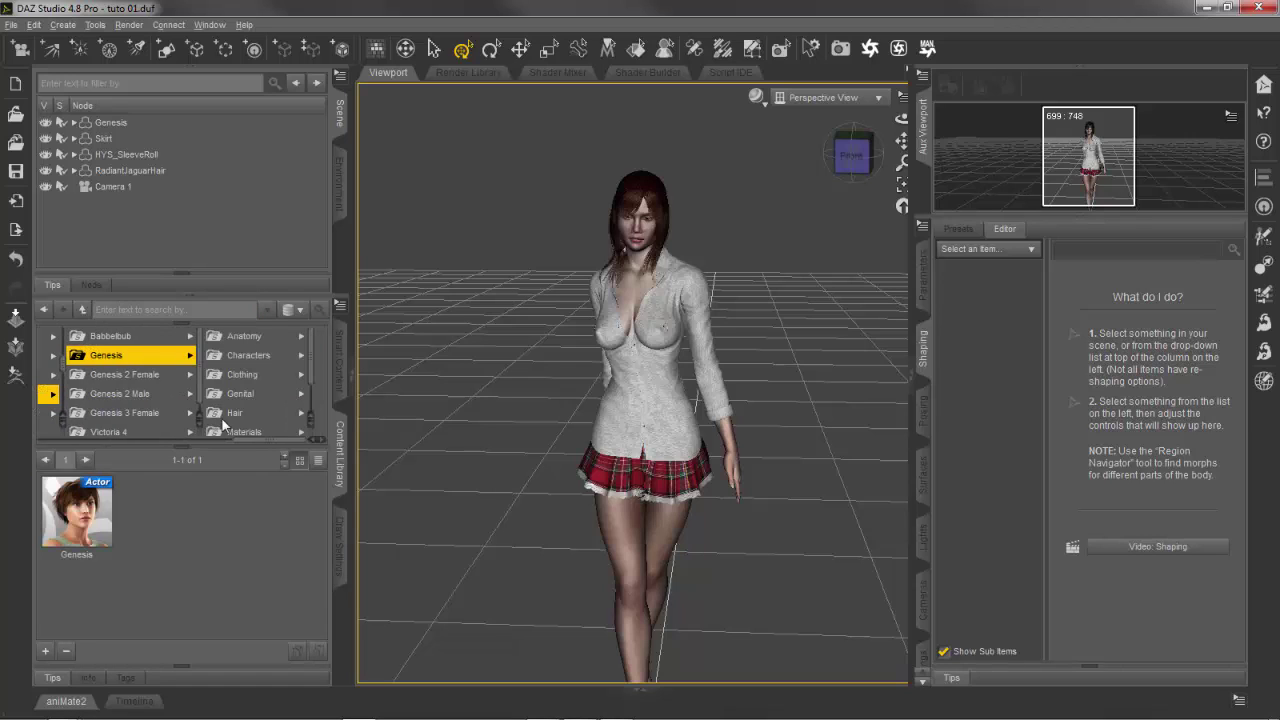
{"action": "double_click", "coordinate": [124, 533]}
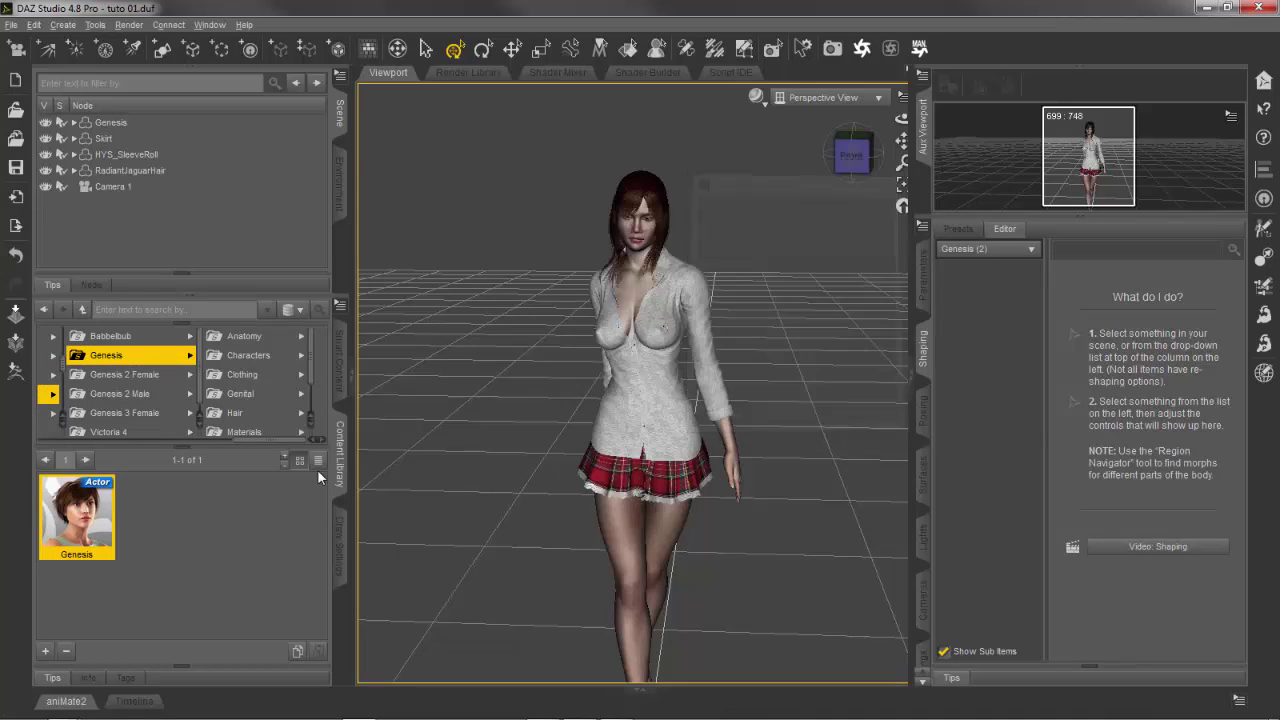
Move the Genesis (2) figure sideways so it stands beside the clothed Genesis figure
{"action": "middle_click_drag", "start_coordinate": [549, 641], "coordinate": [554, 531]}
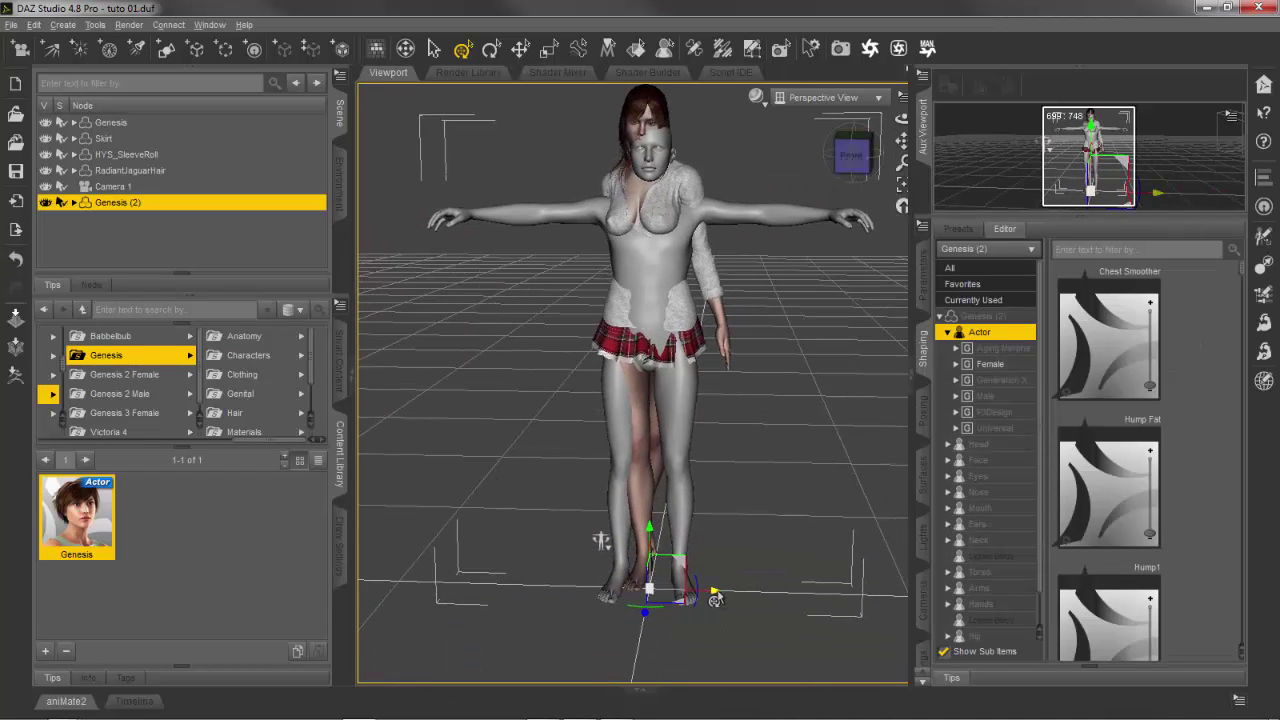
{"action": "left_click_drag", "start_coordinate": [718, 597], "coordinate": [547, 568]}
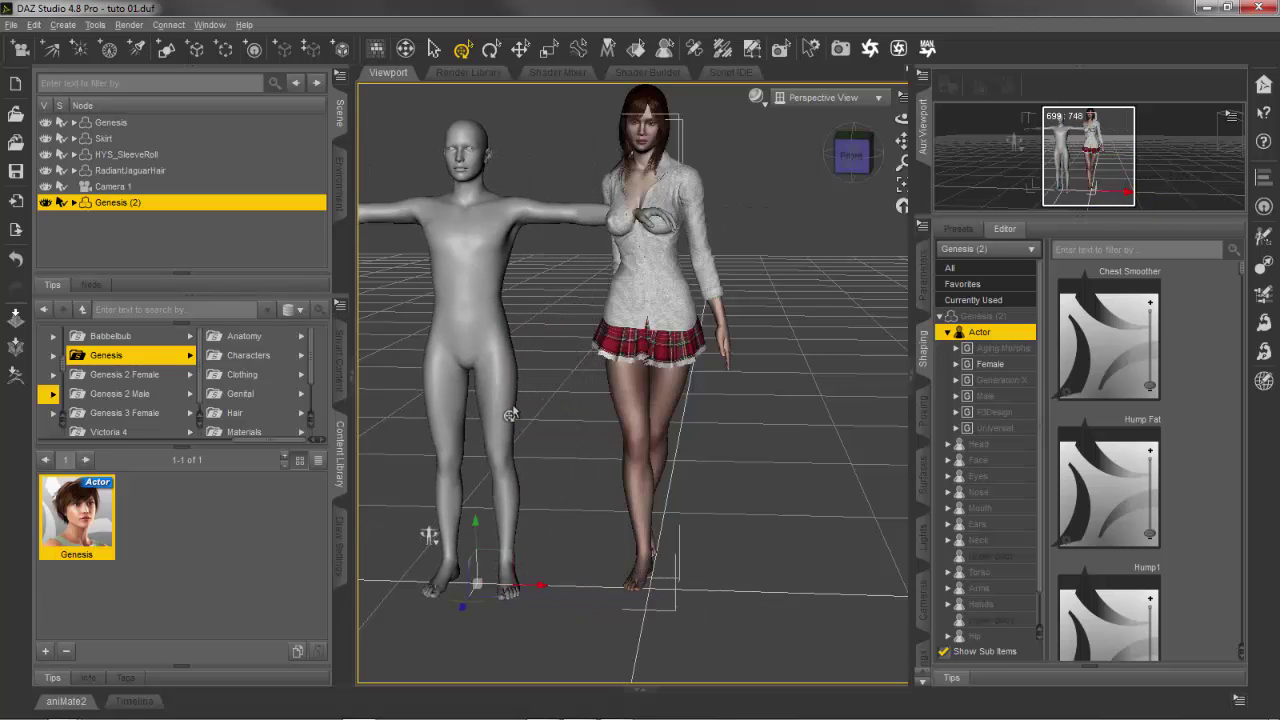
{"action": "middle_click_drag", "start_coordinate": [512, 413], "coordinate": [697, 507]}
{"action": "middle_click_drag", "start_coordinate": [520, 190], "coordinate": [470, 212]}
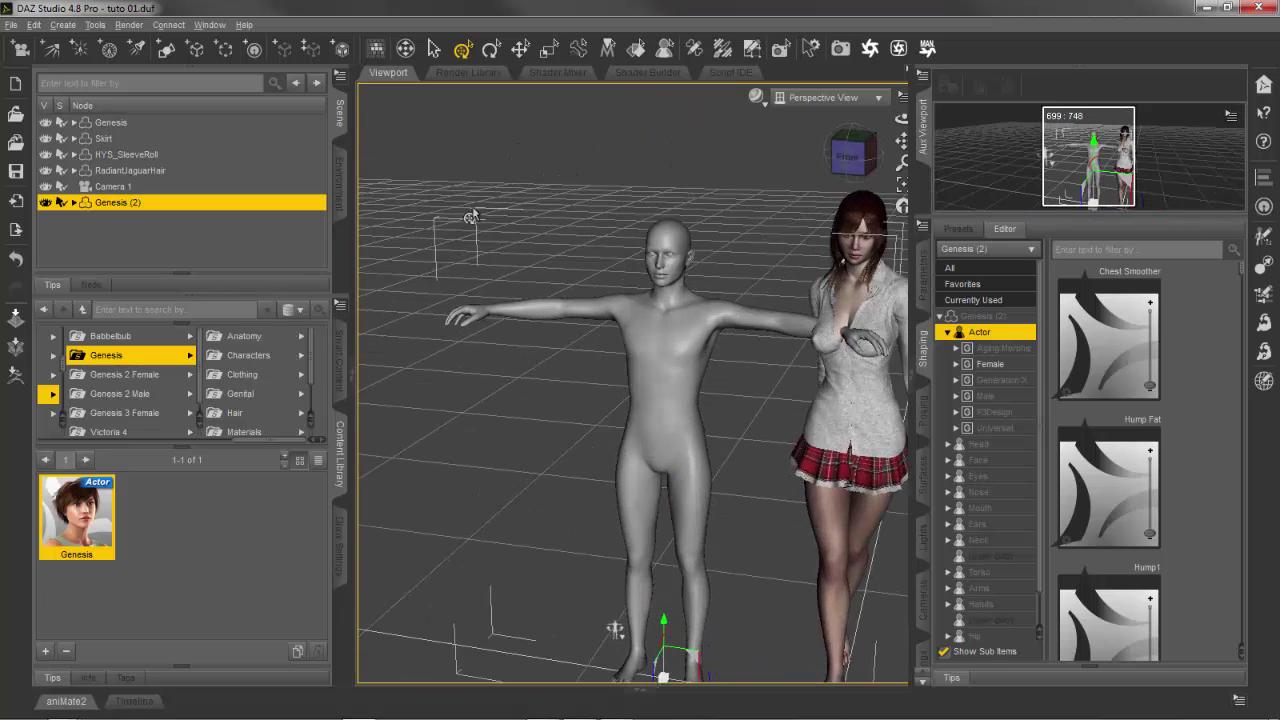
{"action": "scroll", "coordinate": [476, 210], "scroll_direction": "up", "scroll_amount": 4}
{"action": "middle_click_drag", "start_coordinate": [475, 166], "coordinate": [449, 188]}
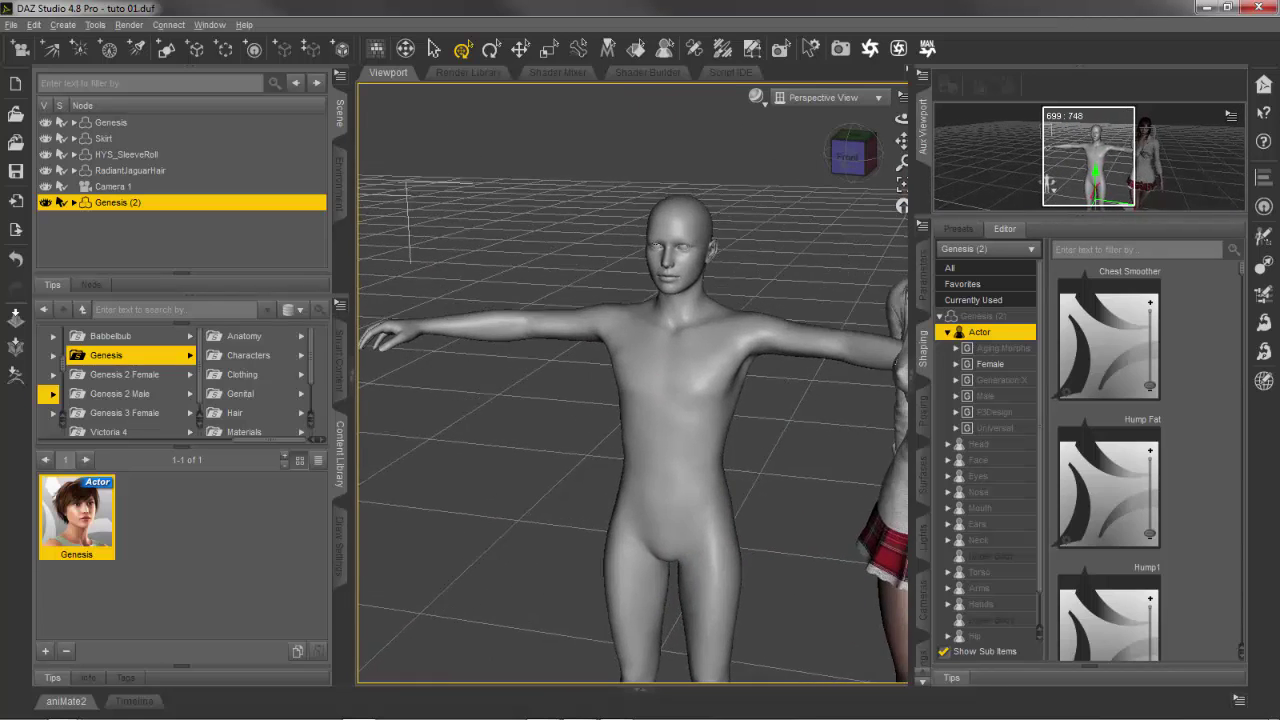
{"action": "scroll", "coordinate": [457, 198], "scroll_direction": "up", "scroll_amount": 1}
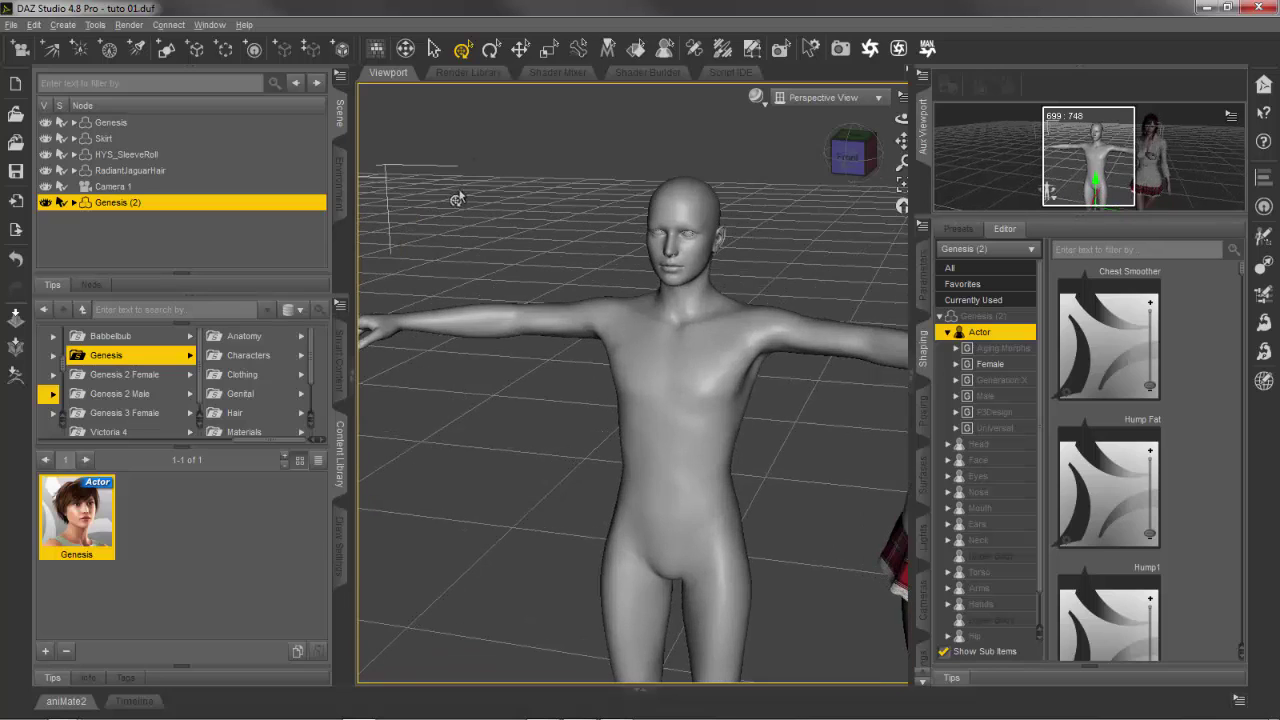
Apply the Lia shaping preset from Presets > Shaping > Genesis > Lia to the Genesis (2) figure
{"action": "left_click", "coordinate": [52, 396]}
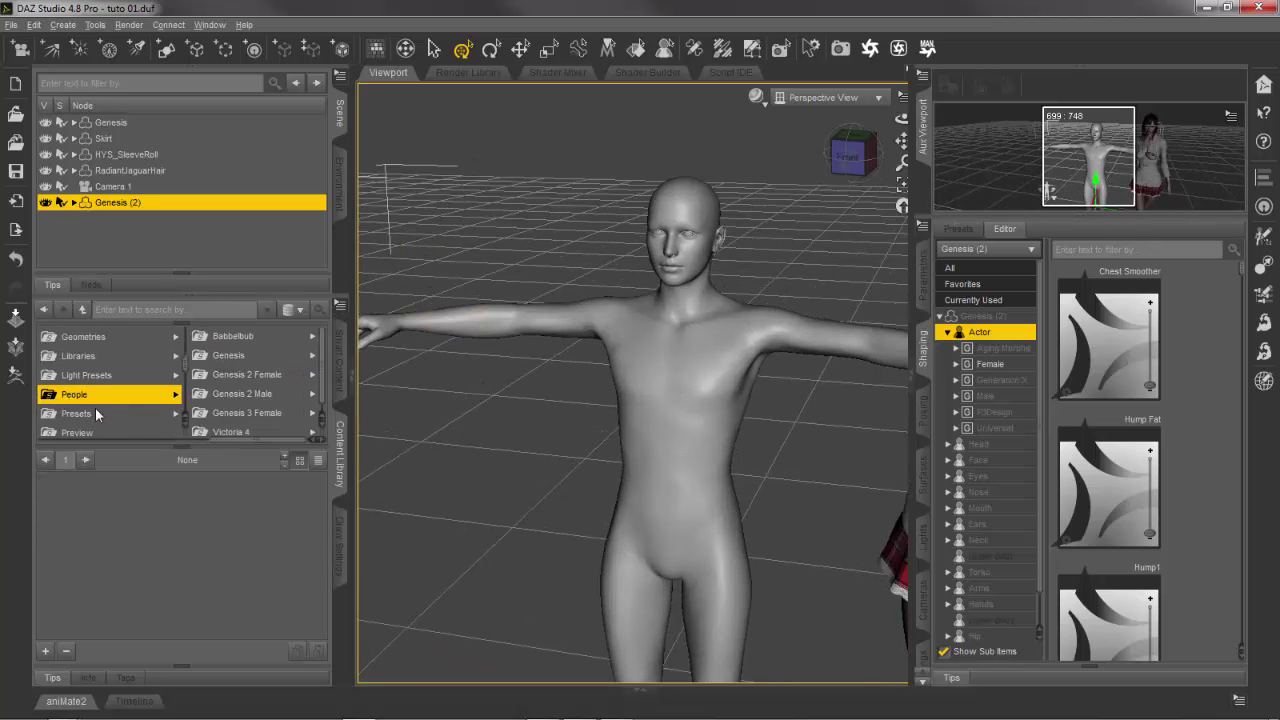
{"action": "left_click", "coordinate": [86, 418]}
{"action": "scroll", "coordinate": [230, 400], "scroll_direction": "down", "scroll_amount": 2}
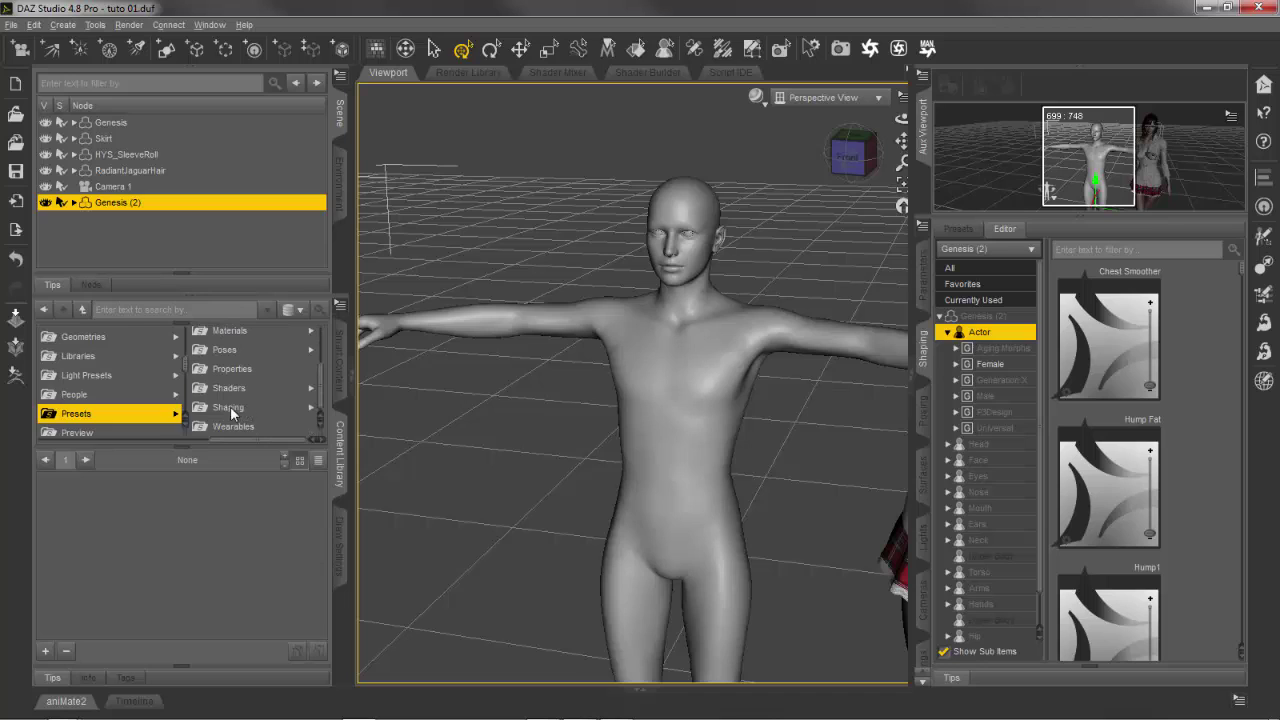
{"action": "left_click", "coordinate": [230, 406]}
{"action": "left_click", "coordinate": [258, 334]}
{"action": "left_click", "coordinate": [262, 340]}
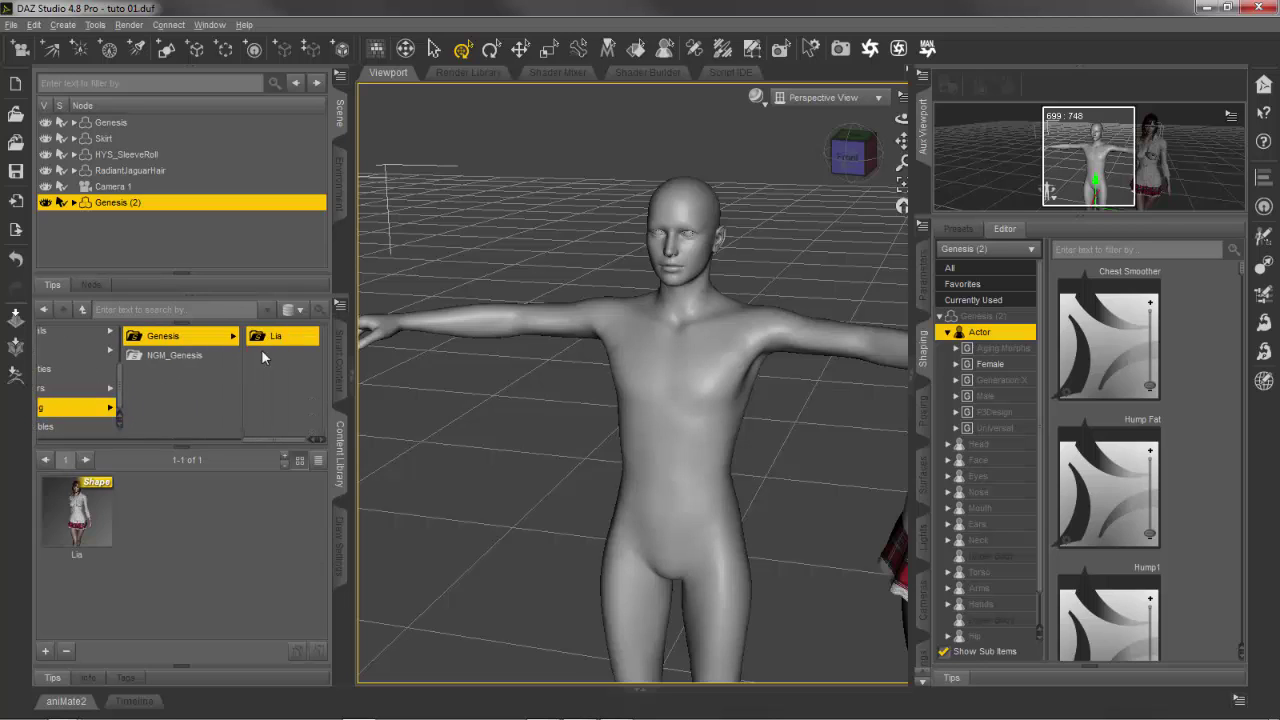
{"action": "left_click_drag", "start_coordinate": [76, 515], "coordinate": [666, 543]}
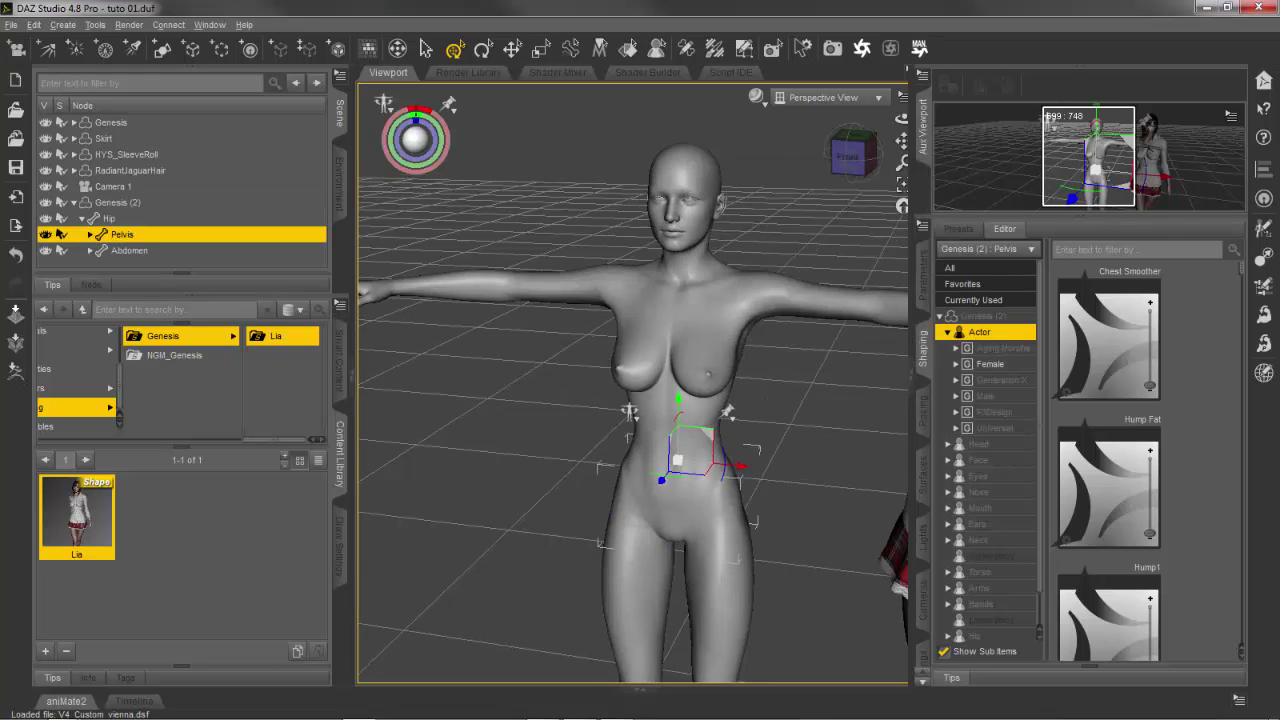
Show only the currently used shaping morphs of the whole Genesis (2) figure and review their values
{"action": "middle_click_drag", "start_coordinate": [513, 481], "coordinate": [723, 274]}
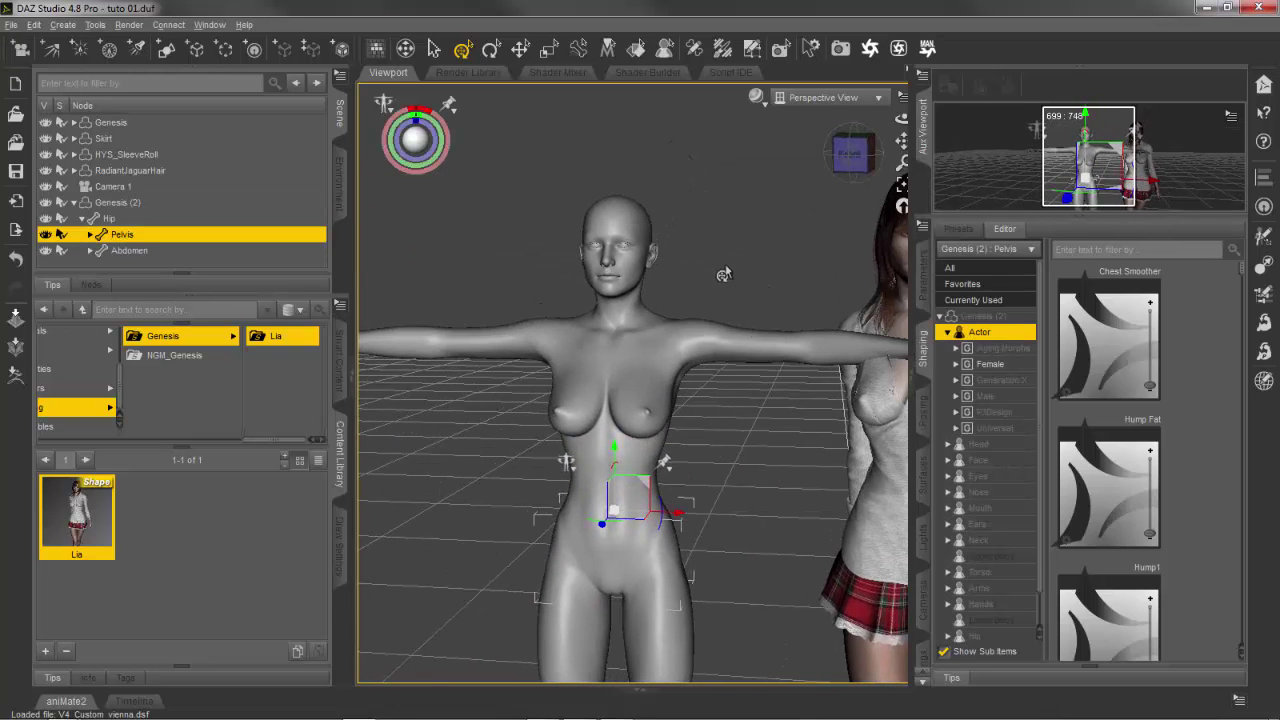
{"action": "middle_click_drag", "start_coordinate": [768, 218], "coordinate": [741, 259]}
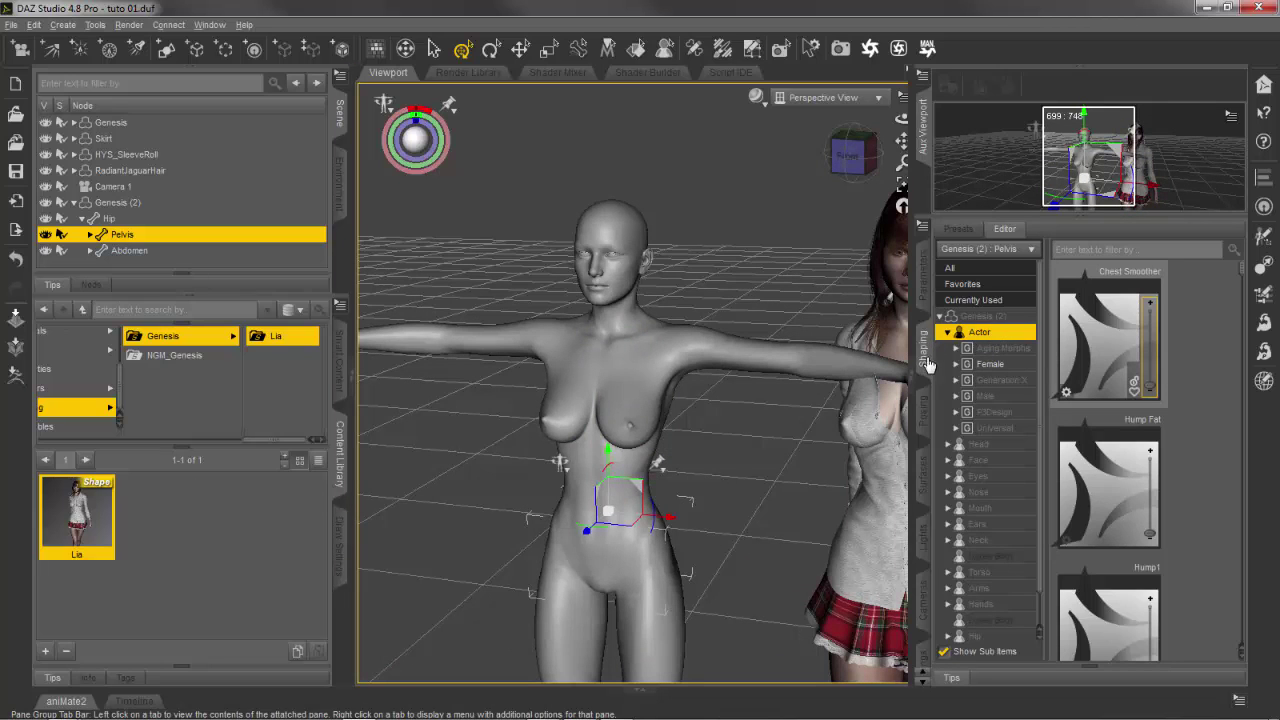
{"action": "left_click", "coordinate": [972, 252]}
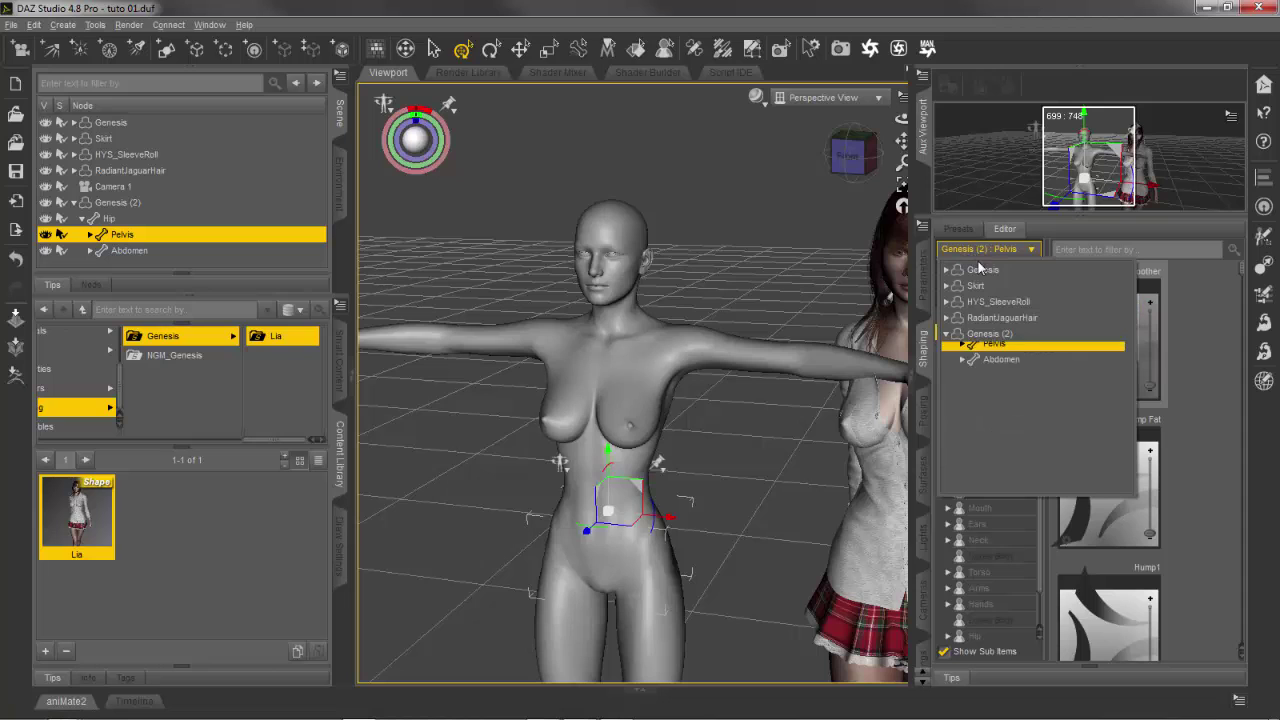
{"action": "left_click", "coordinate": [994, 336]}
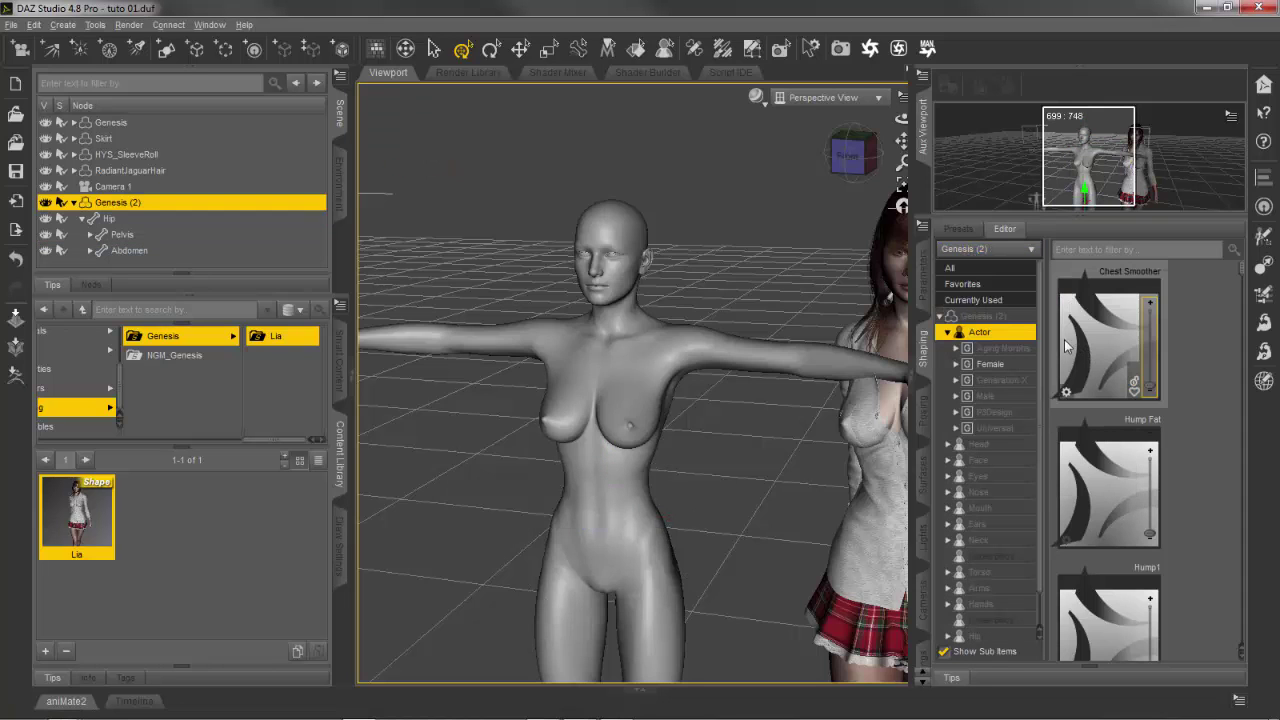
{"action": "left_click", "coordinate": [973, 300]}
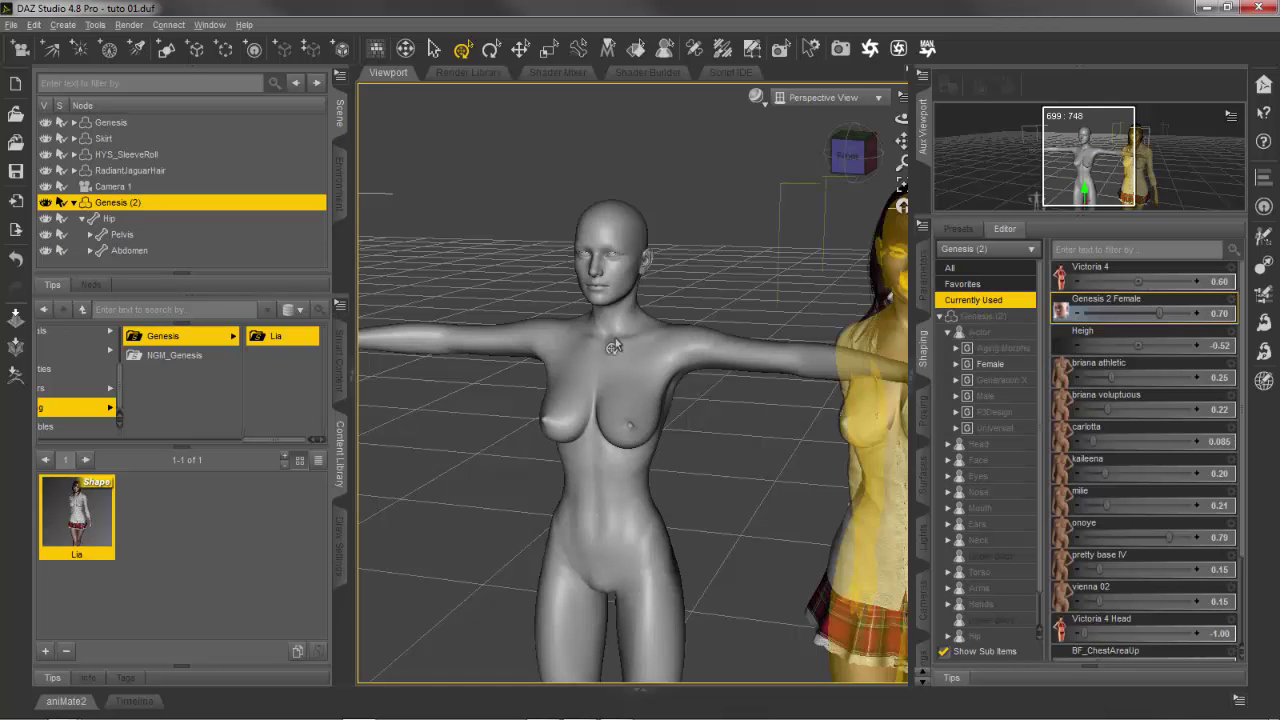
{"action": "middle_click_drag", "start_coordinate": [695, 447], "coordinate": [685, 363]}
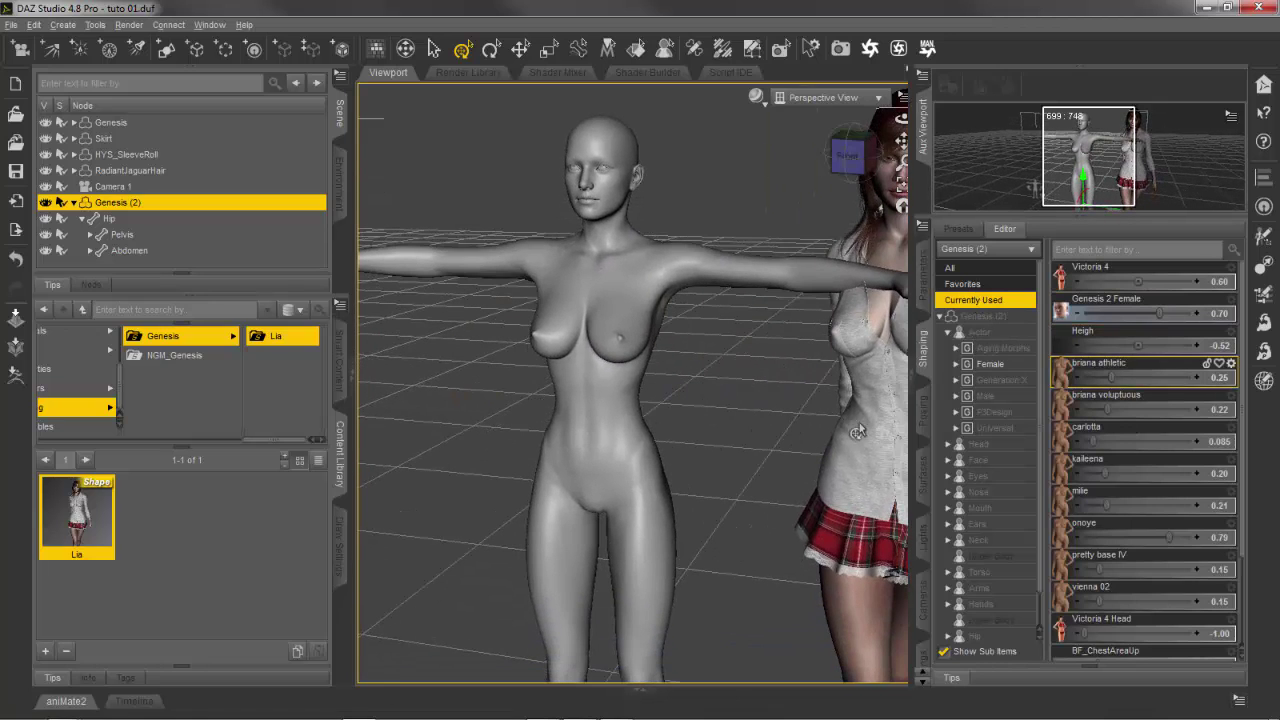
{"action": "scroll", "coordinate": [1123, 335], "scroll_direction": "down", "scroll_amount": 5}
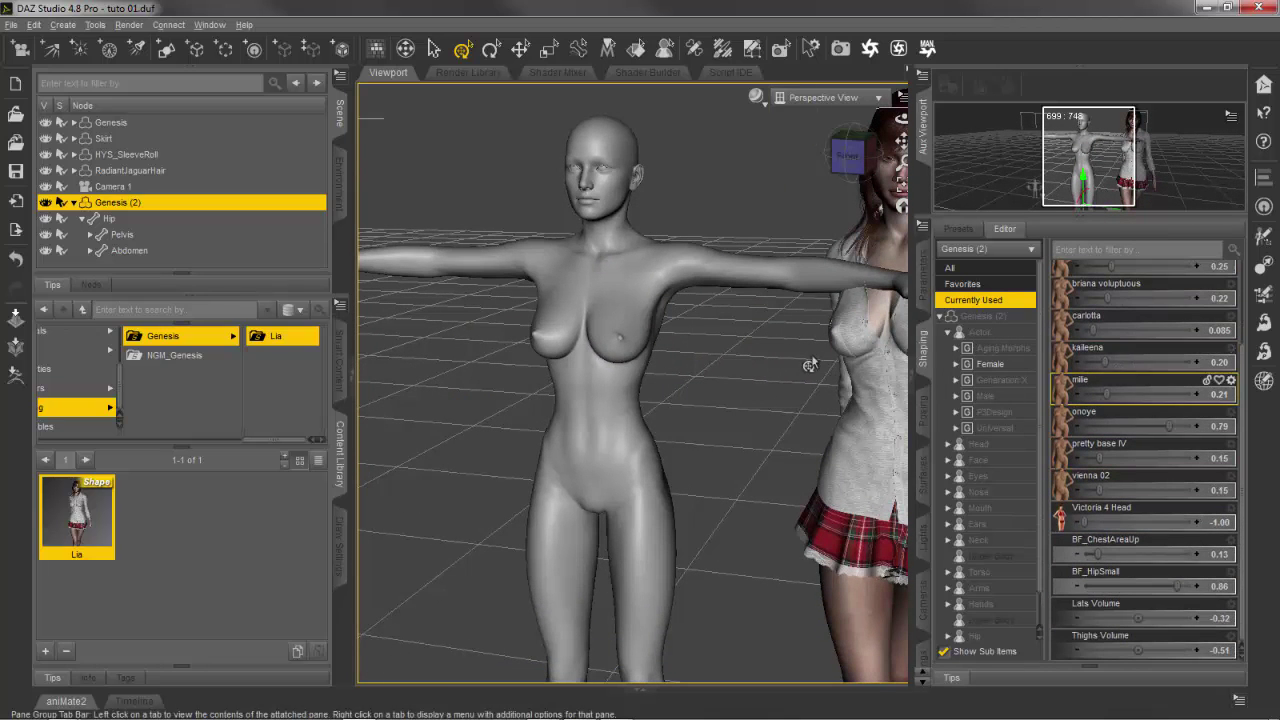
Compare the body shape of the Genesis (2) figure with the clothed Genesis figure, close up and at full length
{"action": "middle_click_drag", "start_coordinate": [660, 250], "coordinate": [751, 424]}
{"action": "scroll", "coordinate": [751, 424], "scroll_direction": "down", "scroll_amount": 5}
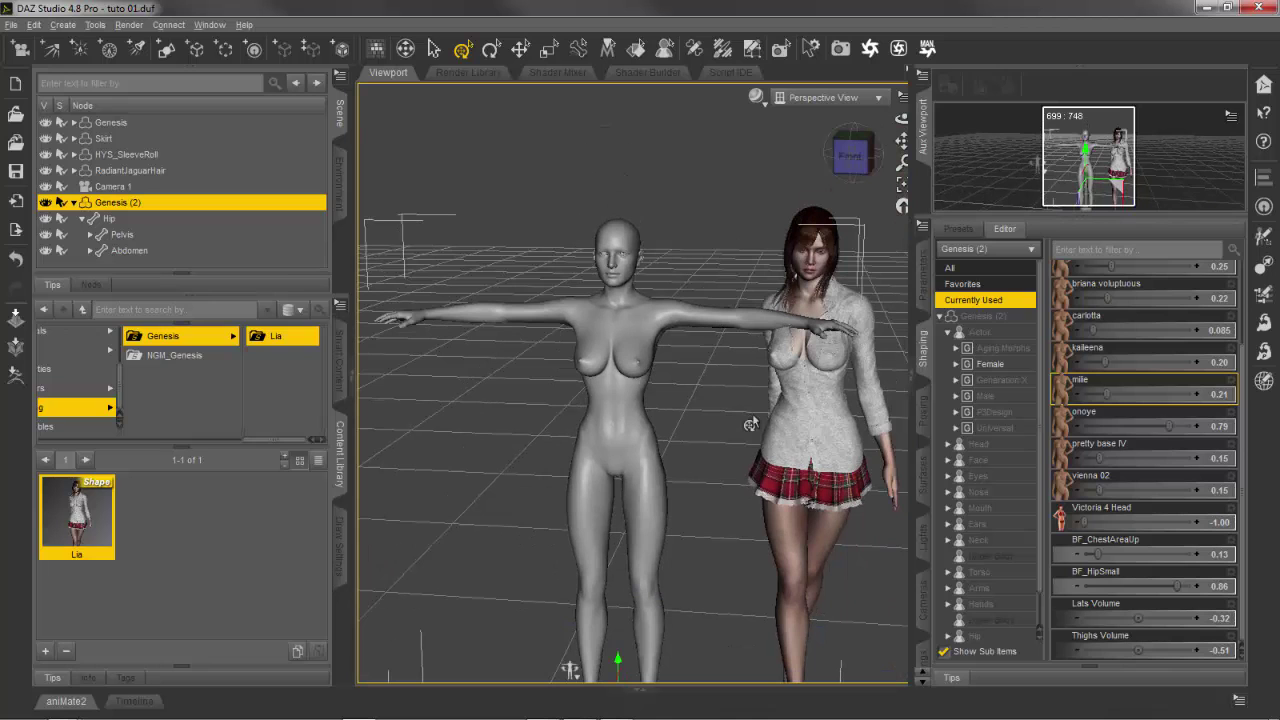
{"action": "scroll", "coordinate": [690, 405], "scroll_direction": "up", "scroll_amount": 3}
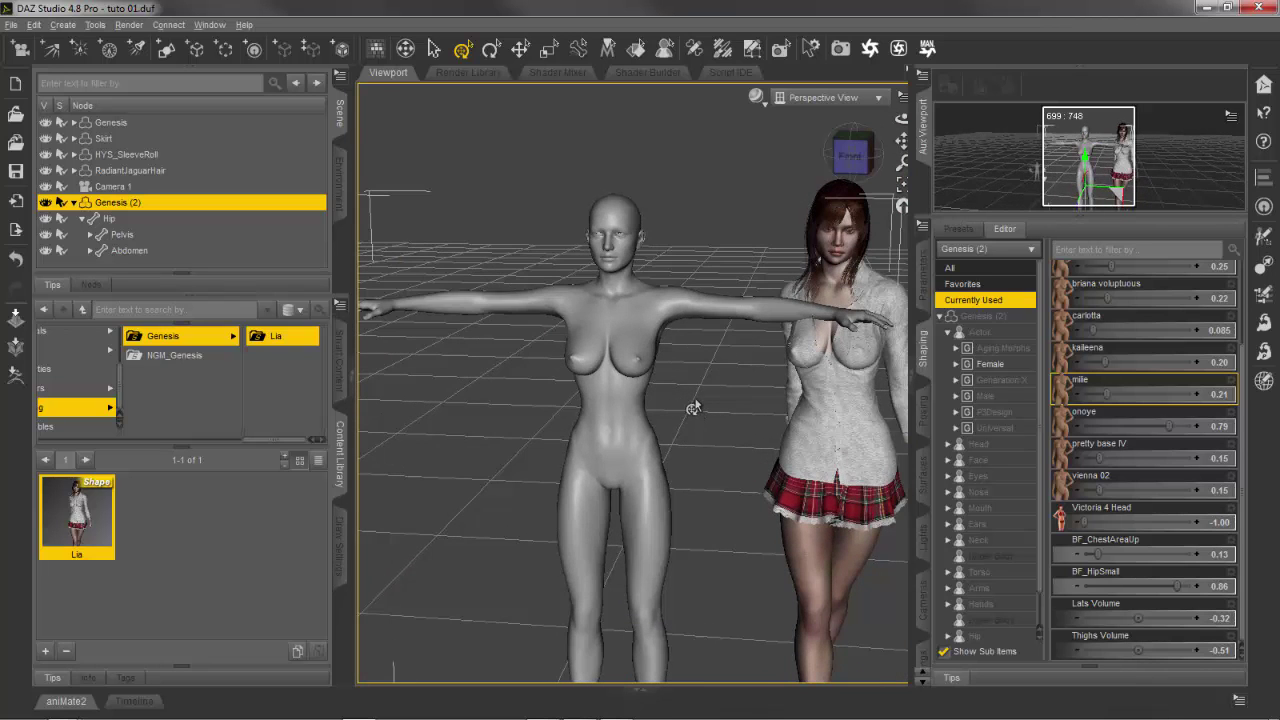
{"action": "scroll", "coordinate": [693, 408], "scroll_direction": "up", "scroll_amount": 5}
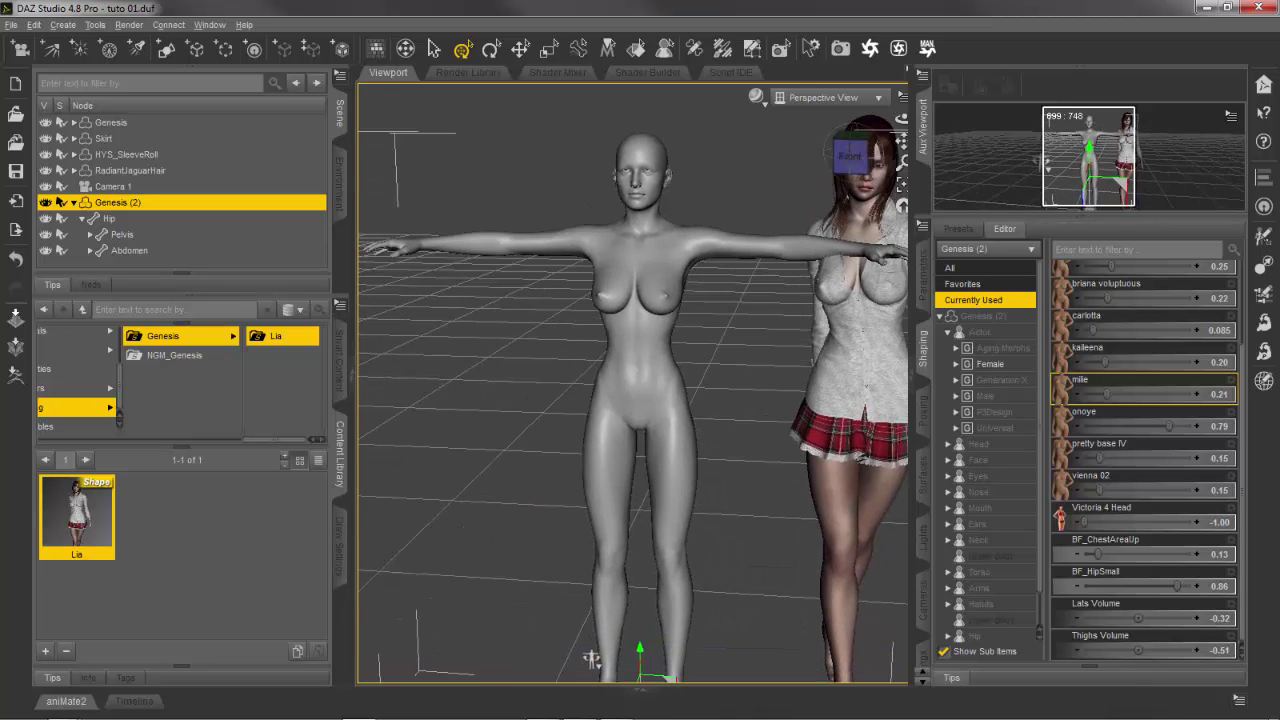
{"action": "middle_click_drag", "start_coordinate": [700, 300], "coordinate": [703, 355]}
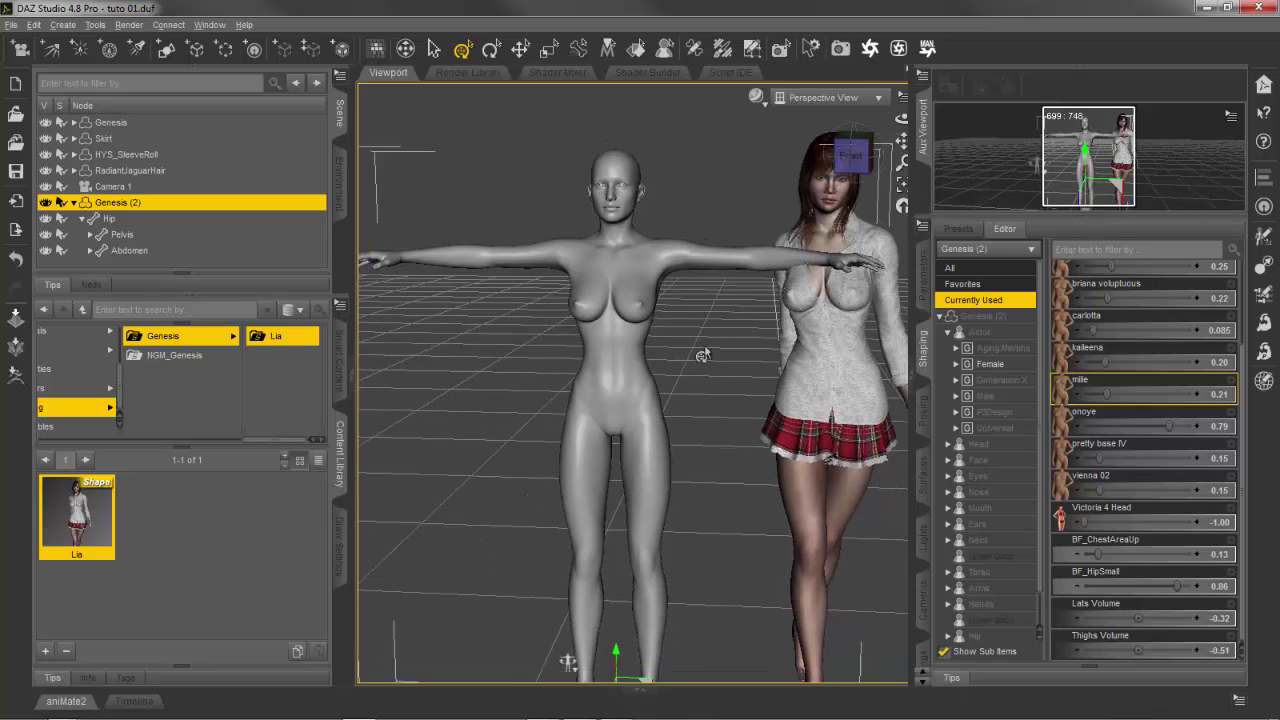
{"action": "scroll", "coordinate": [703, 355], "scroll_direction": "down", "scroll_amount": 2}
{"action": "scroll", "coordinate": [696, 392], "scroll_direction": "down", "scroll_amount": 5}
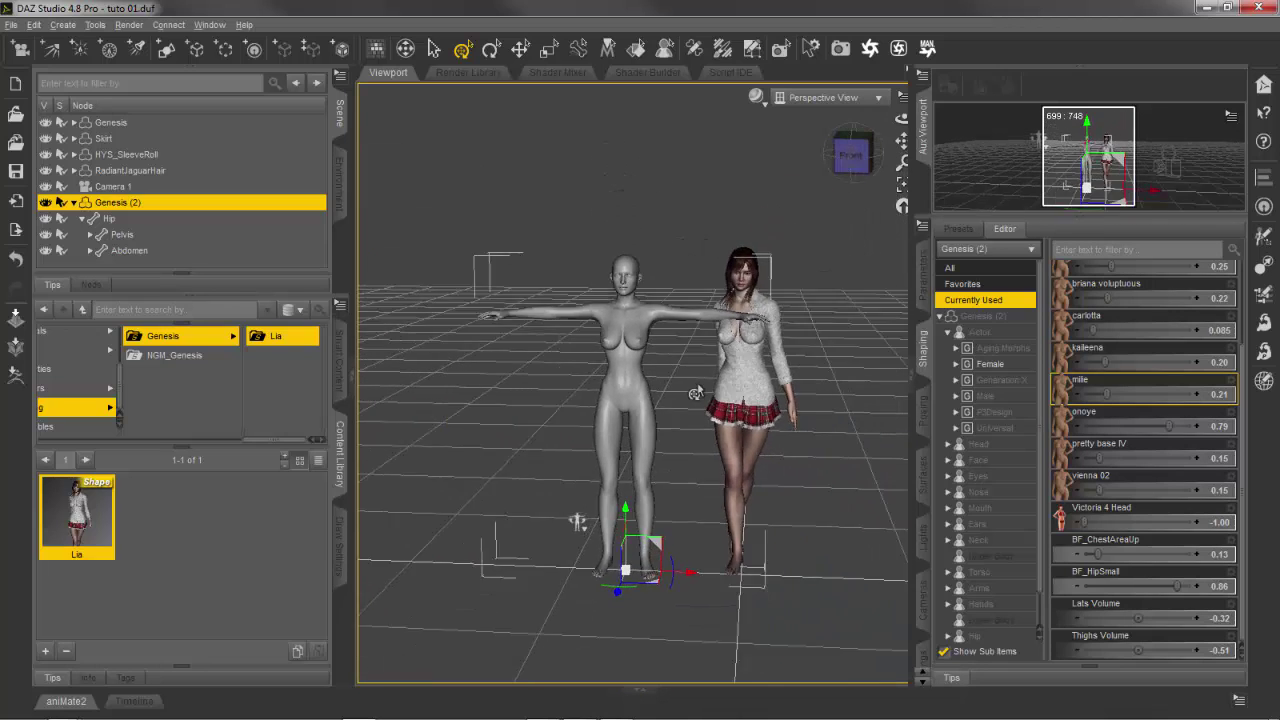
{"action": "scroll", "coordinate": [696, 393], "scroll_direction": "up", "scroll_amount": 5}
Delete the Genesis (2) test figure and center the view on the clothed Genesis figure
{"action": "left_click", "coordinate": [695, 392]}
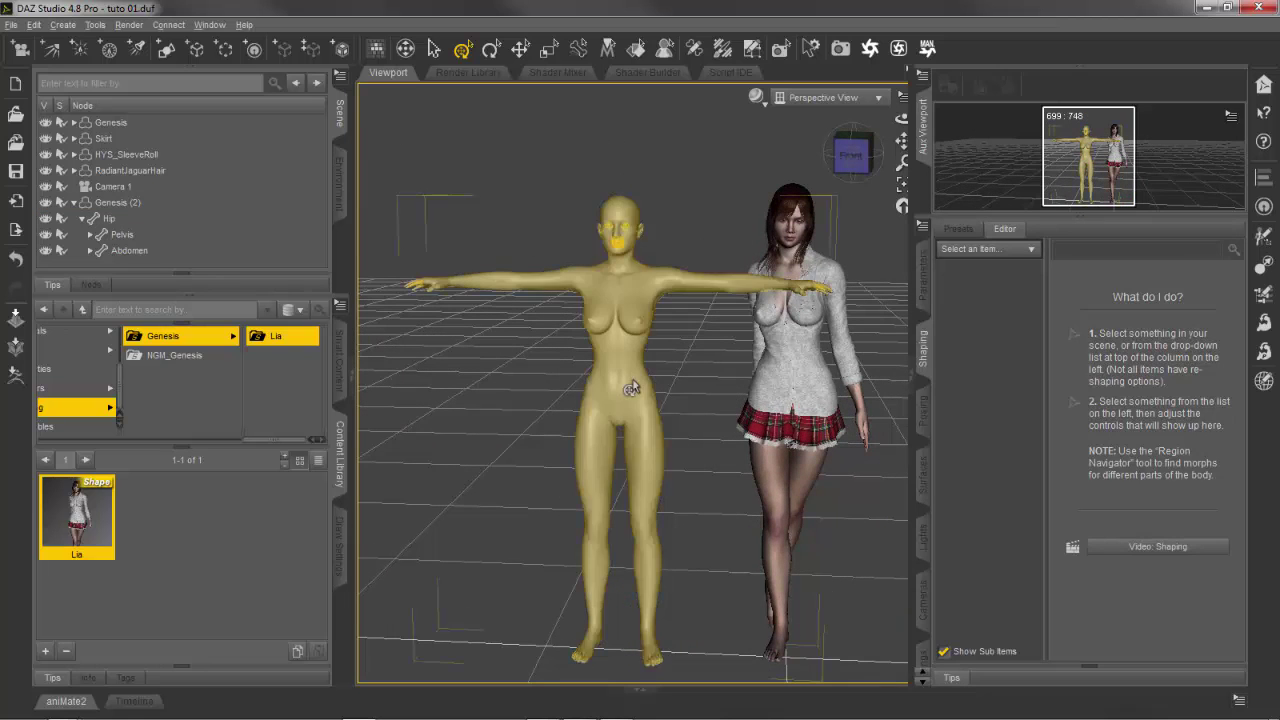
{"action": "left_click", "coordinate": [634, 386]}
{"action": "key", "text": "Delete"}
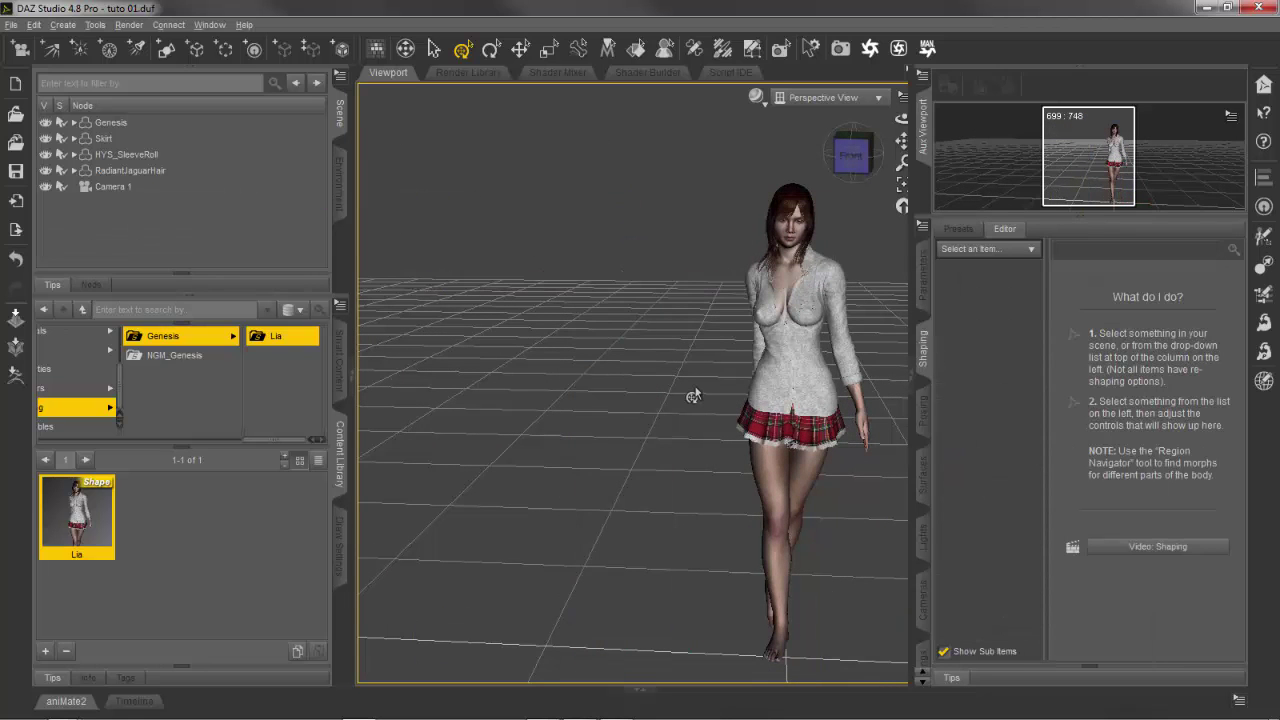
{"action": "middle_click_drag", "start_coordinate": [655, 537], "coordinate": [640, 497]}
{"action": "middle_click_drag", "start_coordinate": [778, 543], "coordinate": [660, 549]}
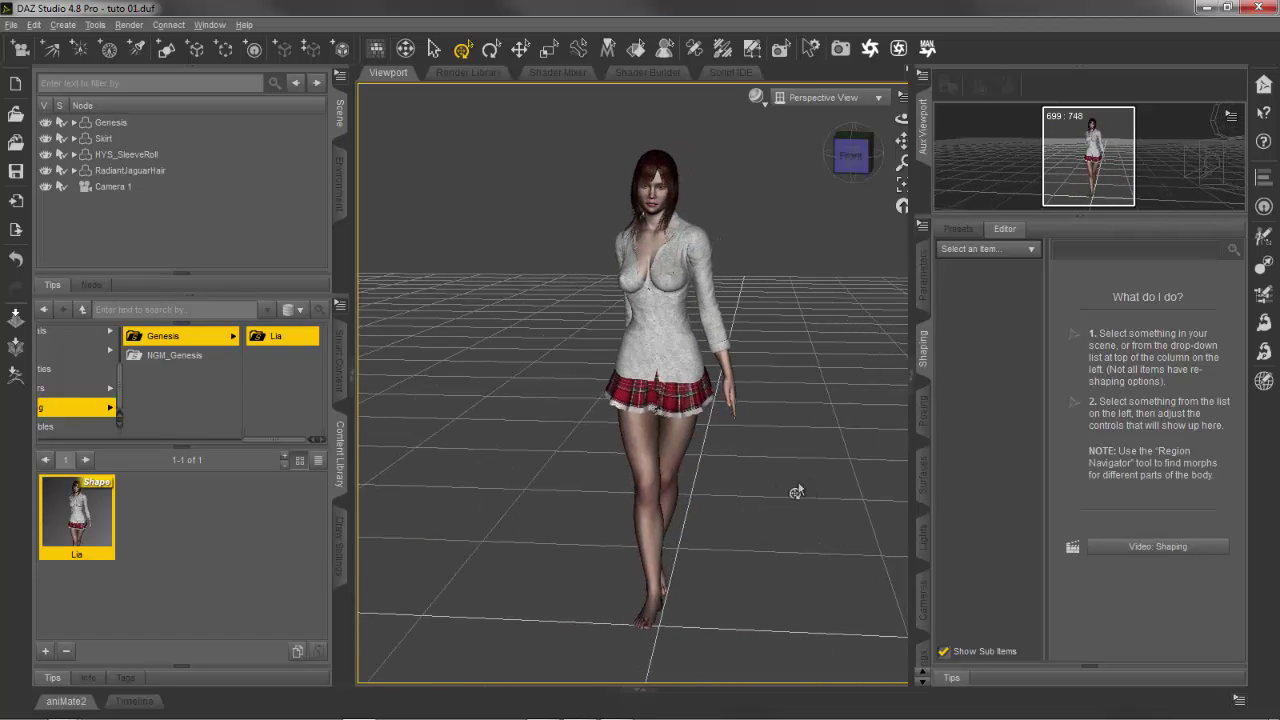
{"action": "middle_click_drag", "start_coordinate": [792, 426], "coordinate": [792, 468]}
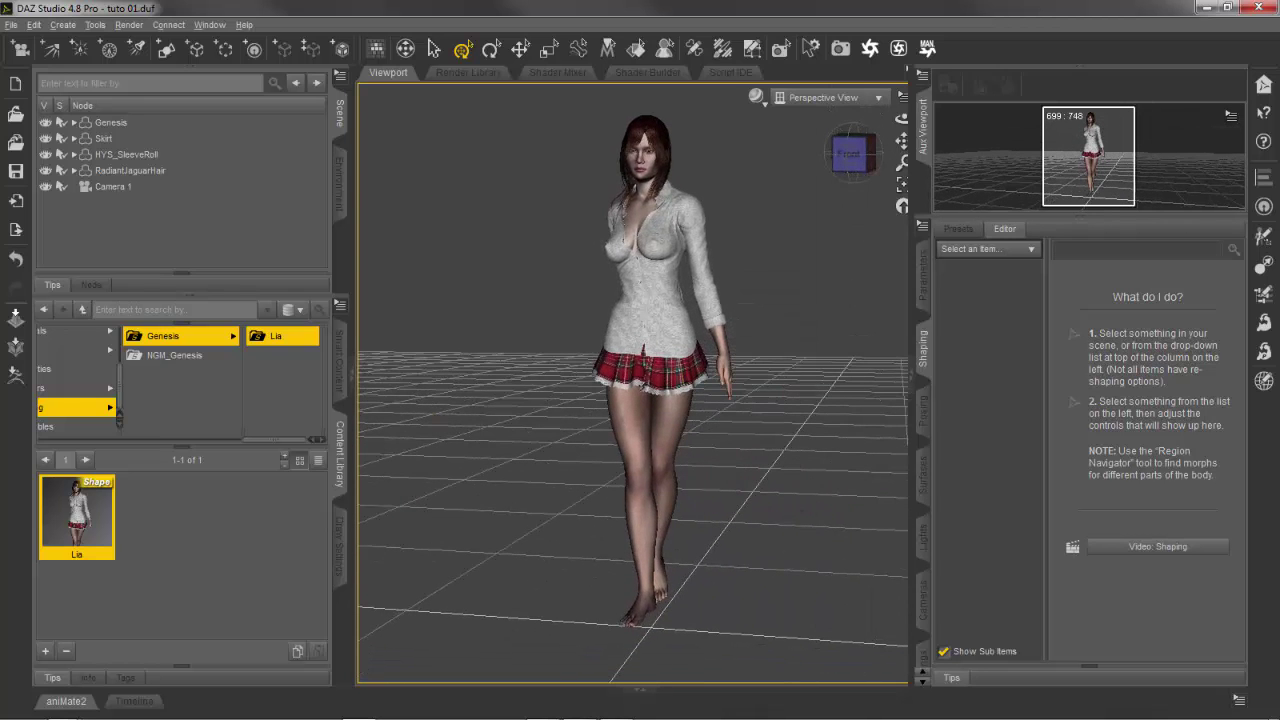